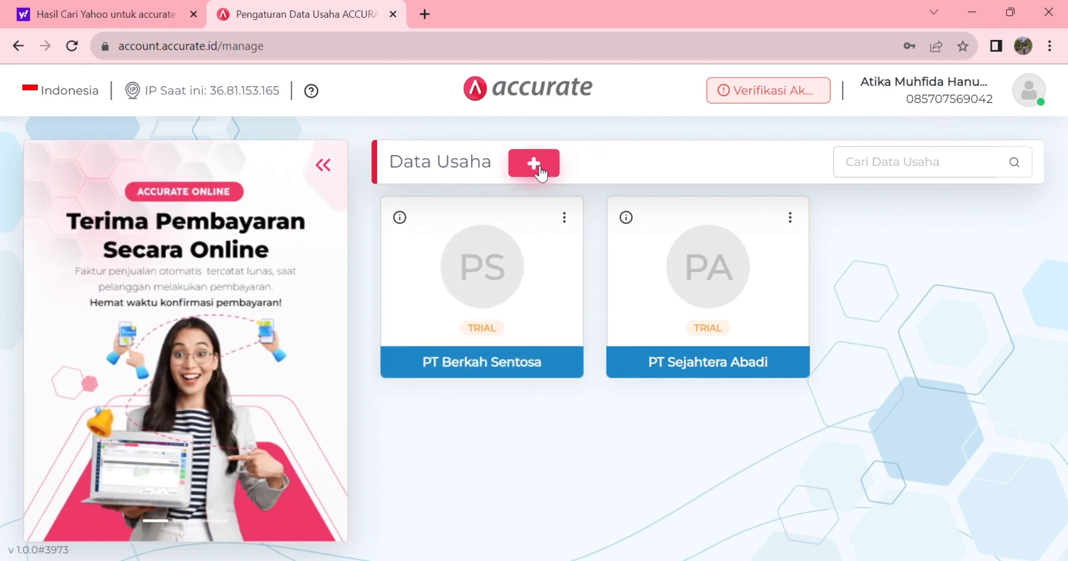
Start a new business data set and enter PT Abadi Jaya as the business name
left_click(536, 167)
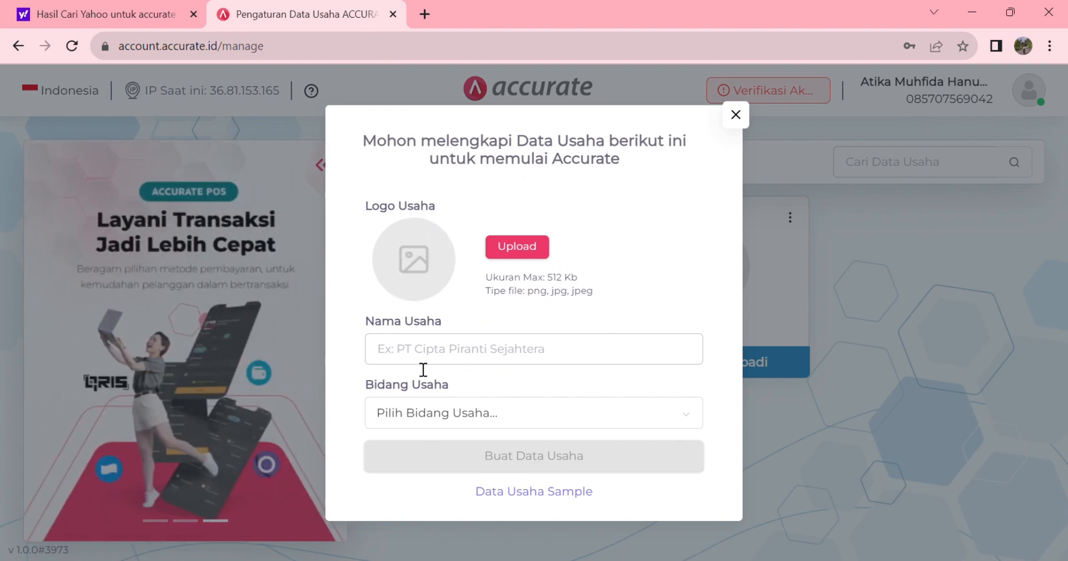
left_click(404, 356)
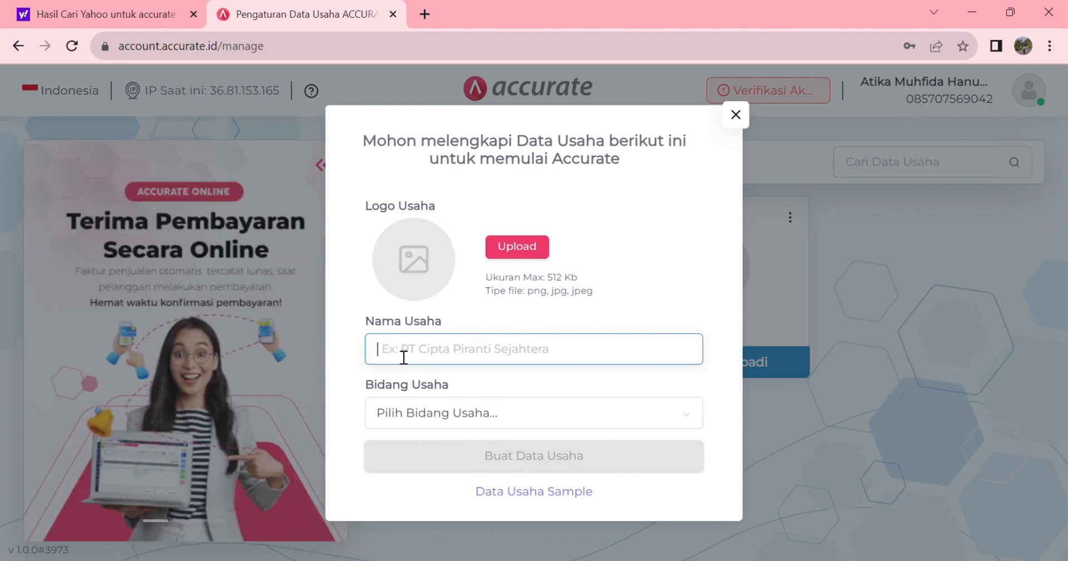
type("Pt")
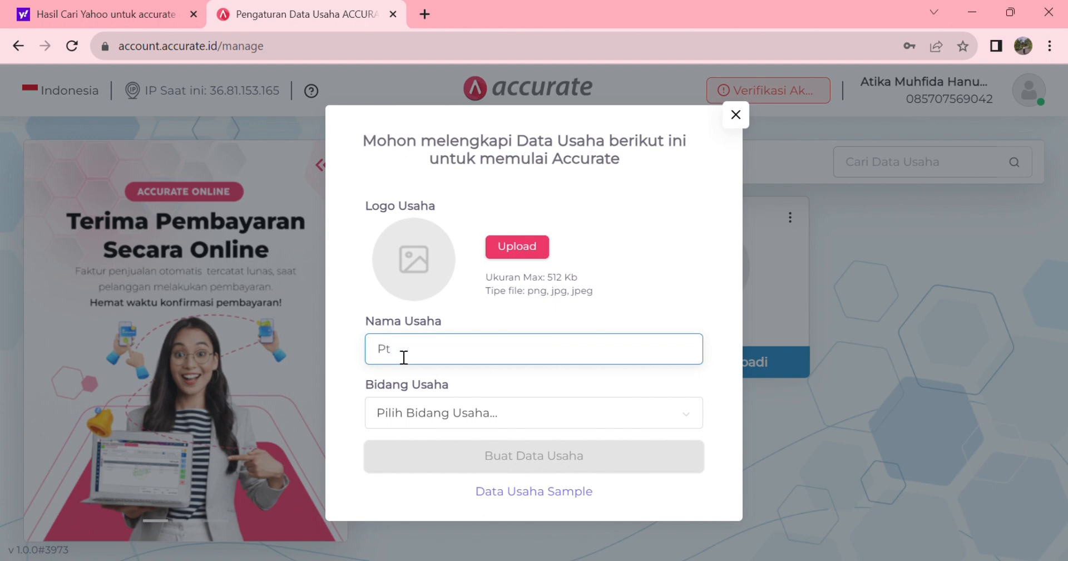
key("BackSpace")
type("T")
type("Abadi Jaya")
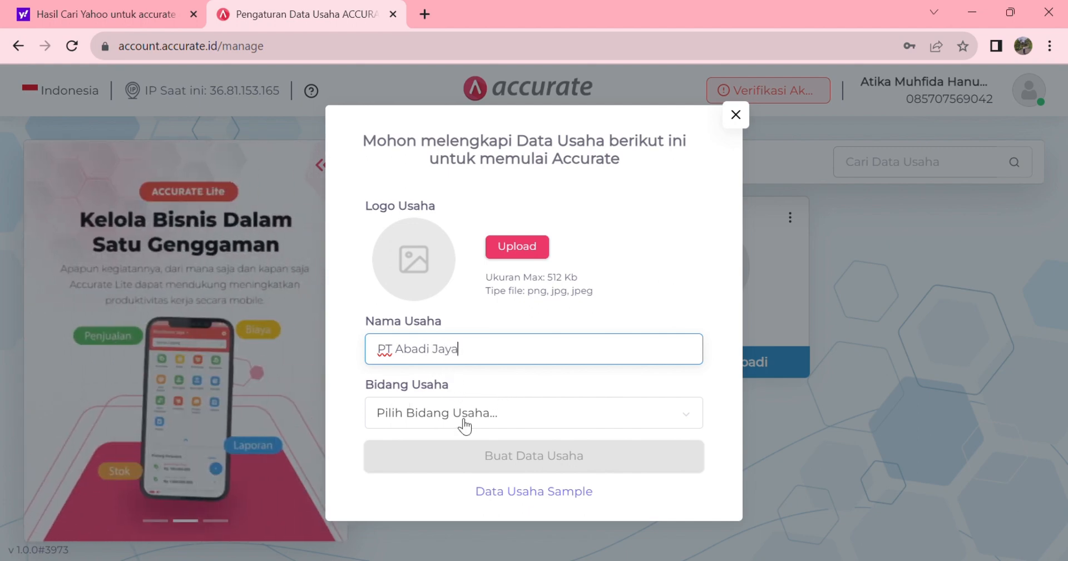
Choose Others (Lainnya) as the business field, create the PT Abadi Jaya data set and continue into it
left_click(464, 425)
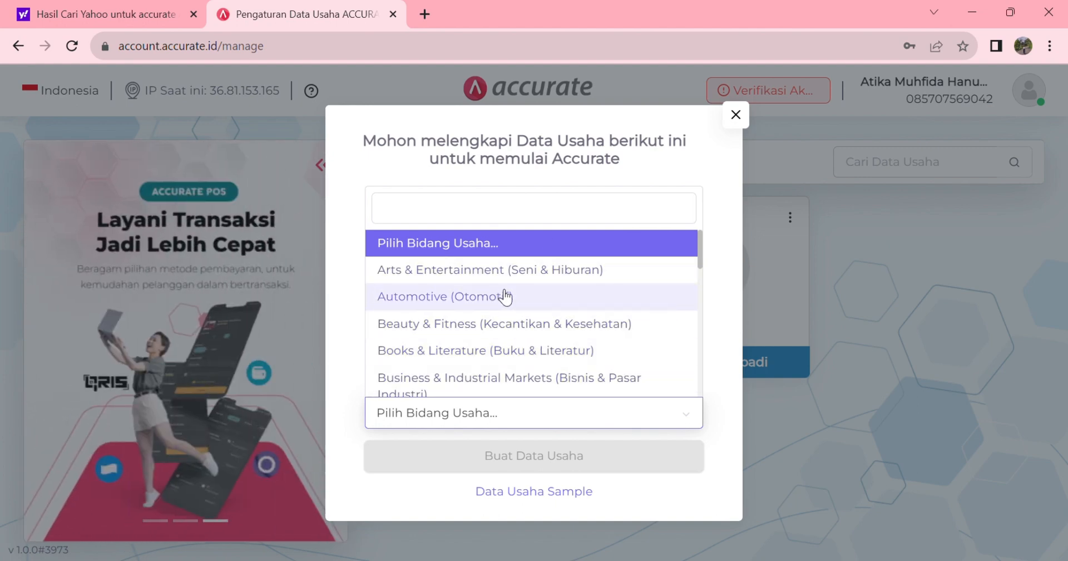
scroll(544, 329, "down", 5)
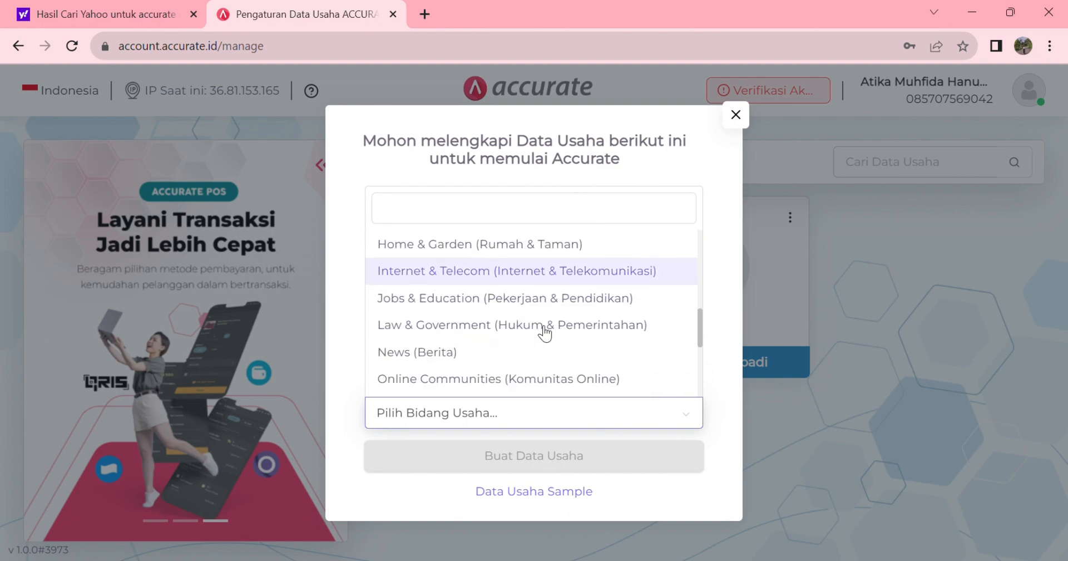
scroll(544, 332, "down", 3)
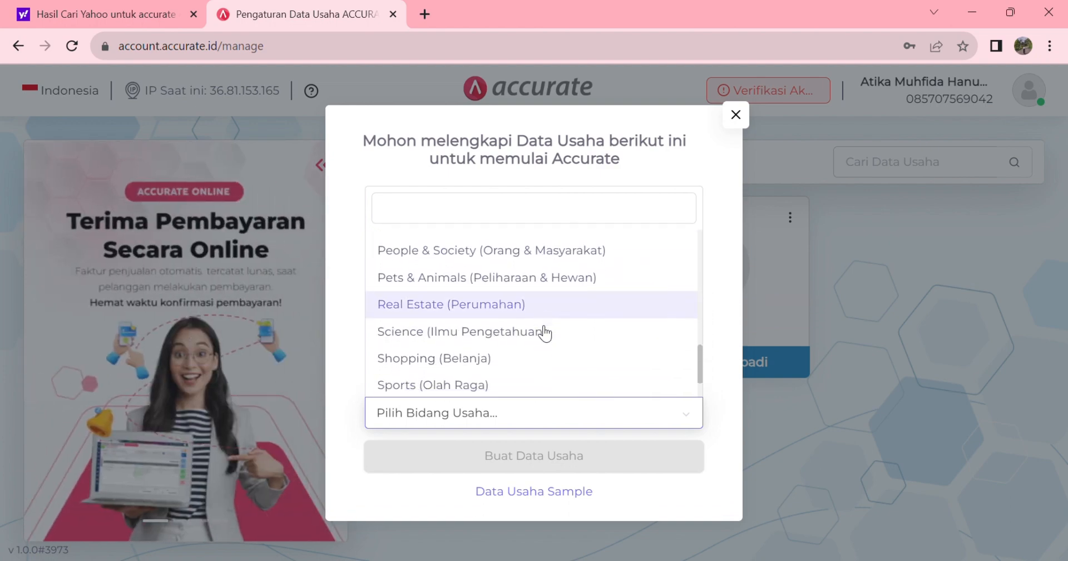
scroll(544, 332, "down", 1)
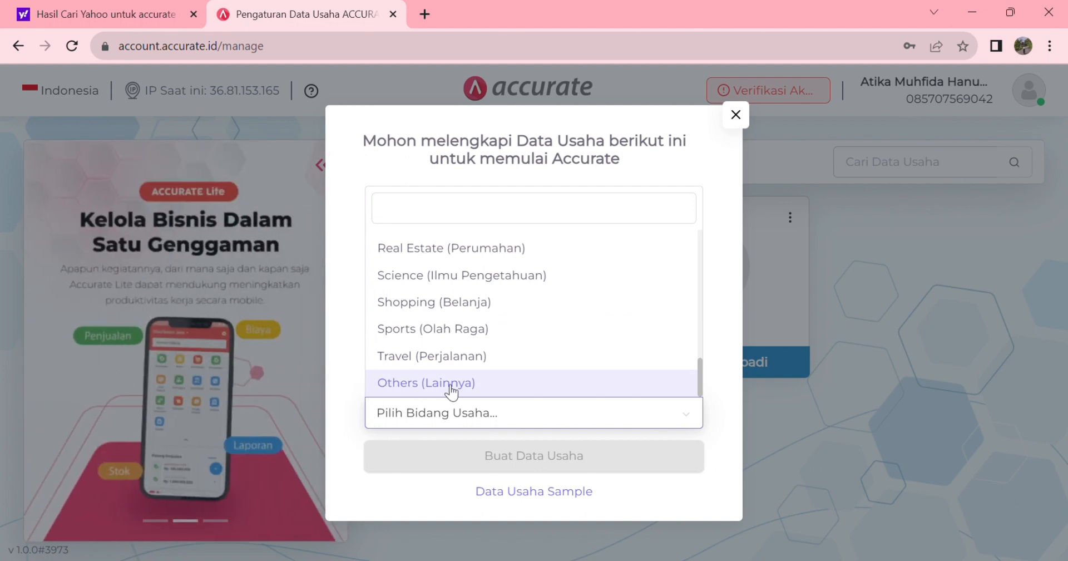
scroll(517, 293, "up", 2)
scroll(519, 295, "down", 2)
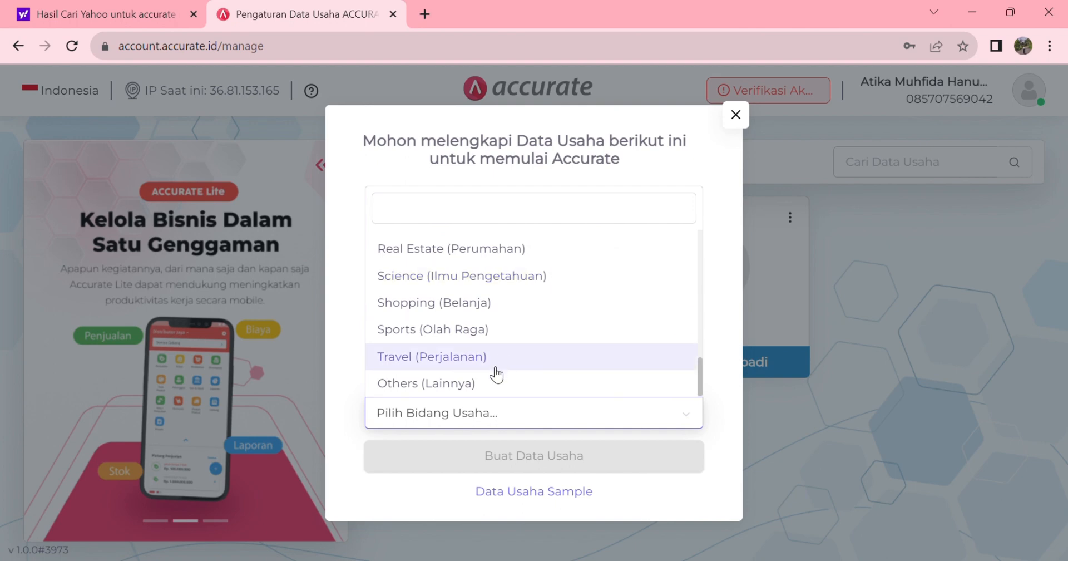
left_click(483, 384)
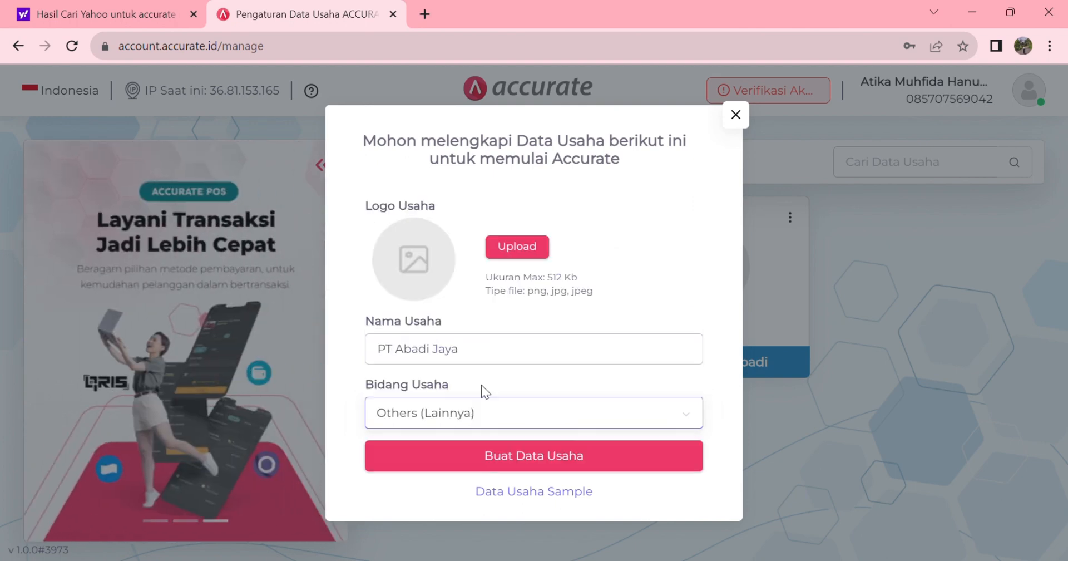
left_click(516, 470)
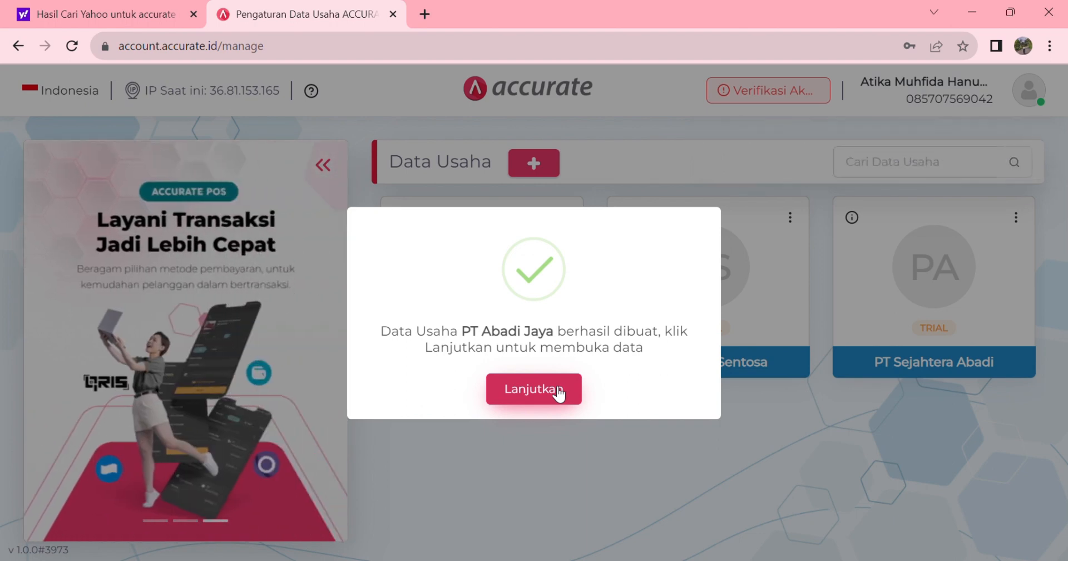
left_click(558, 392)
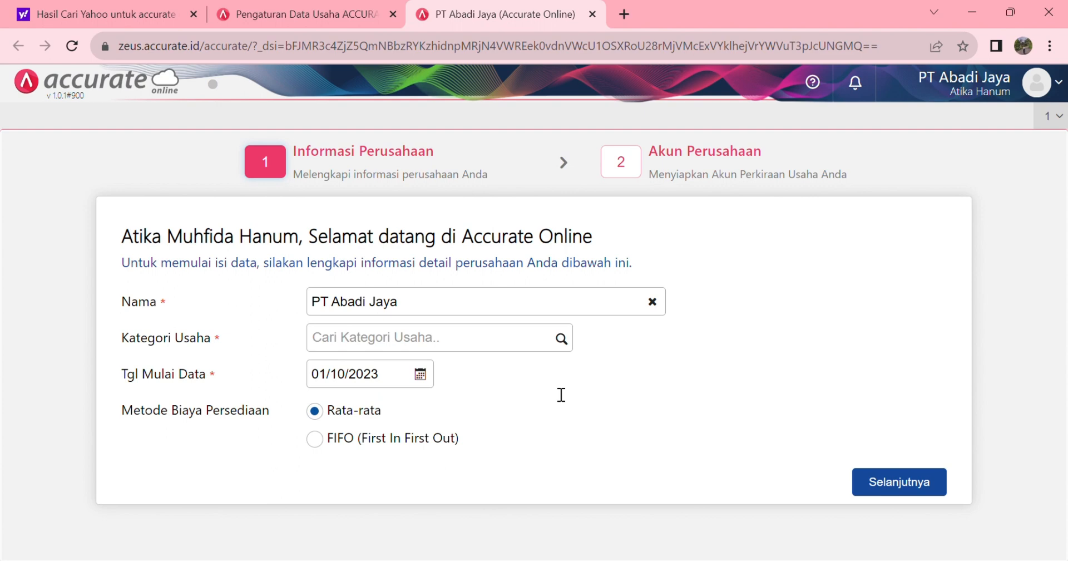
Set the company's business category to JASA and the data start date to 01/11/2023
left_click(565, 338)
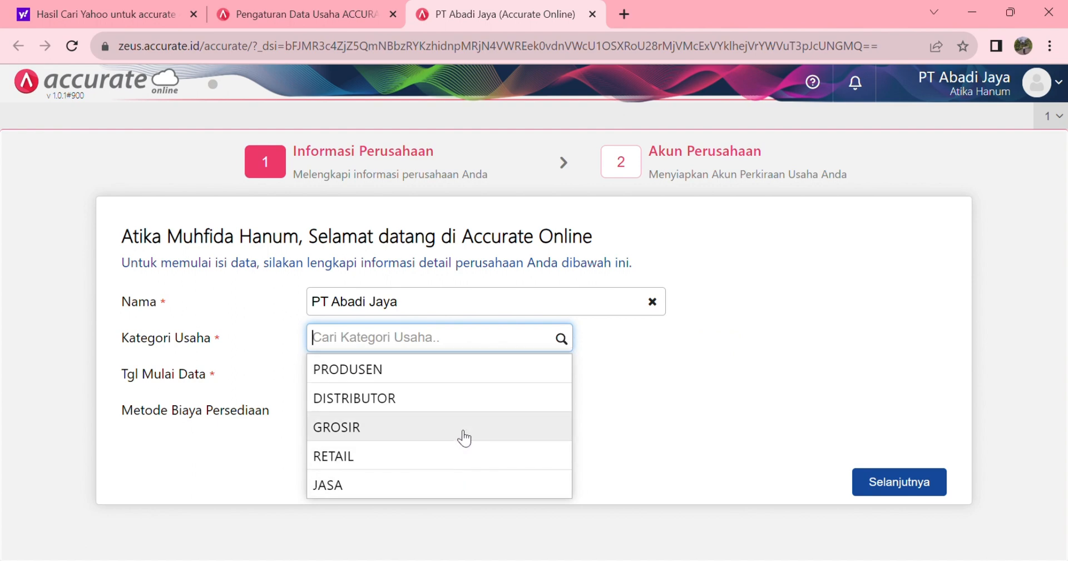
left_click(436, 487)
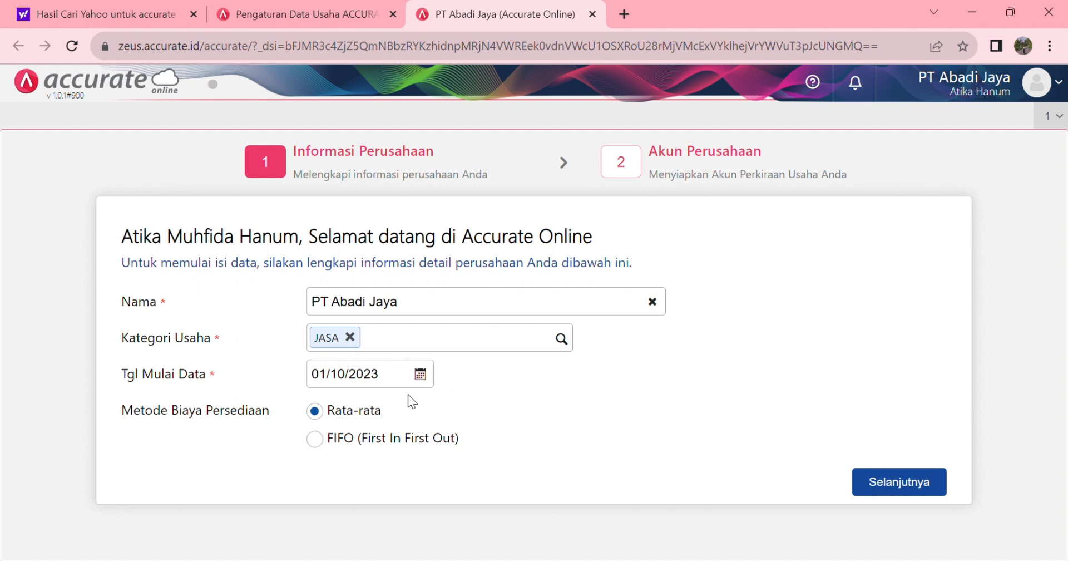
left_click(422, 374)
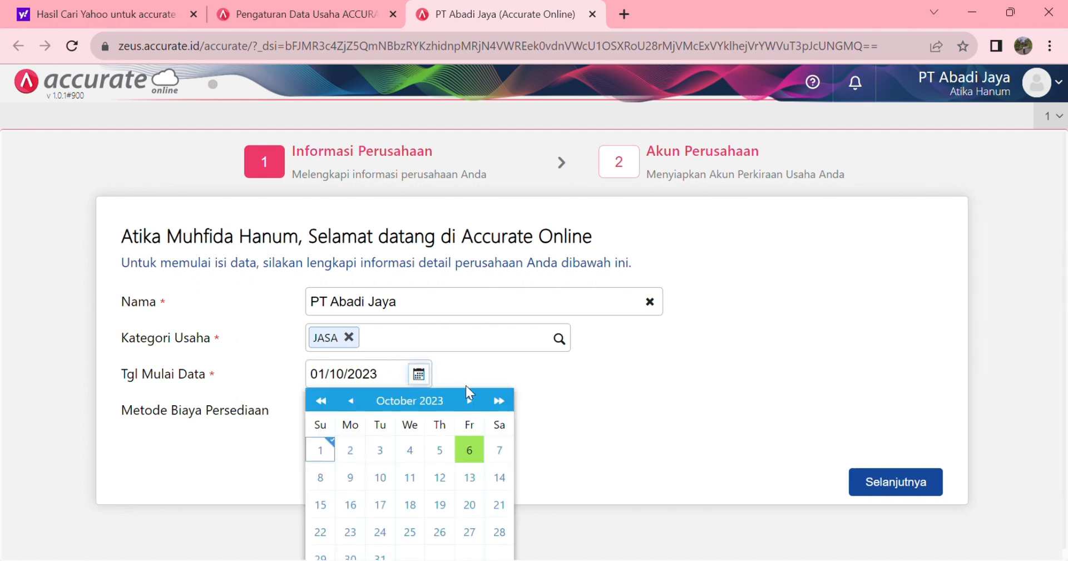
left_click(470, 400)
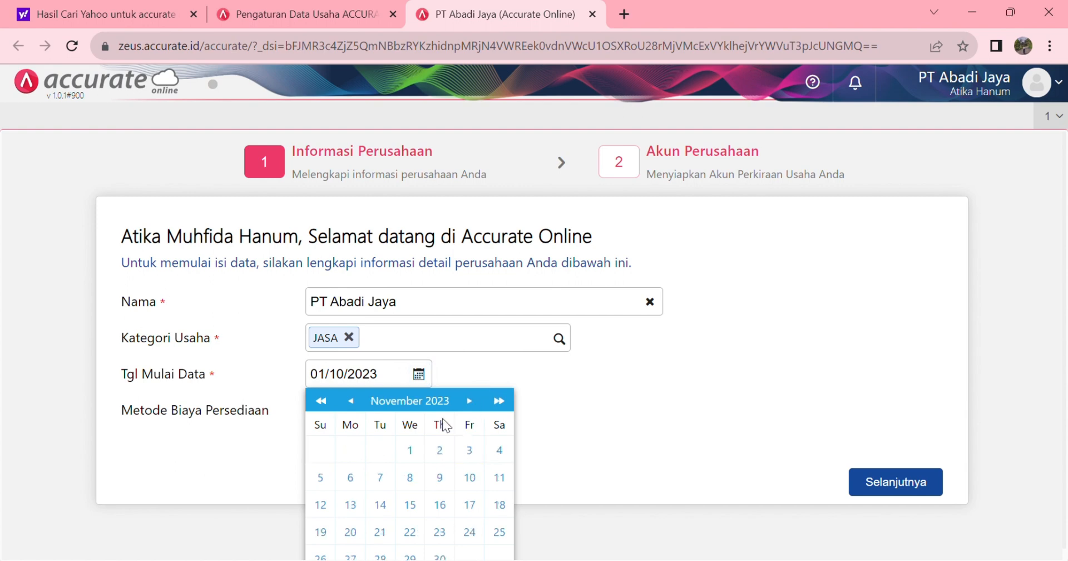
left_click(414, 452)
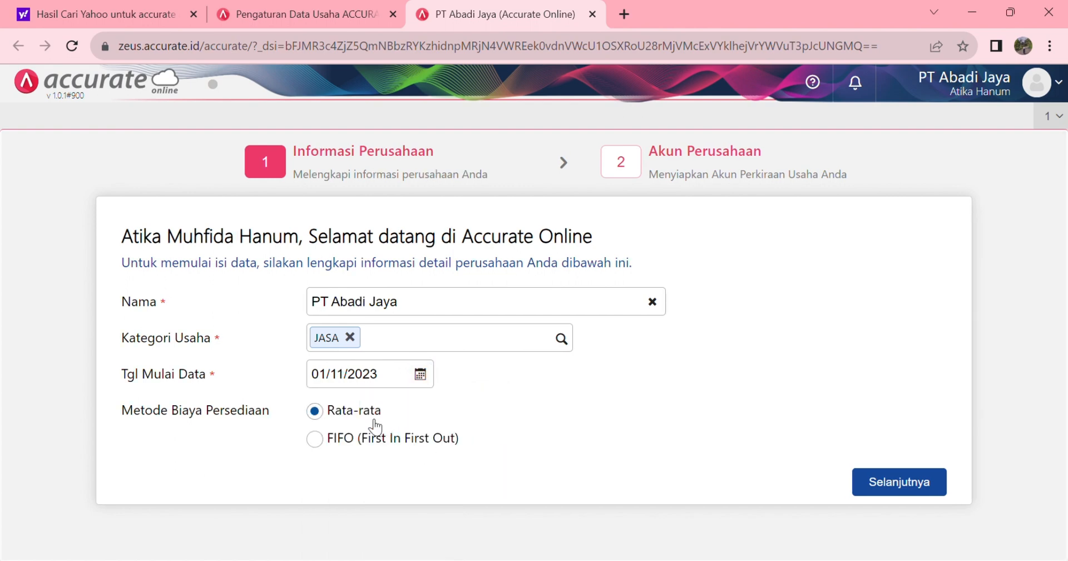
Select FIFO as the inventory costing method and finish the company setup with the automatically generated chart of accounts
left_click(315, 439)
left_click(893, 482)
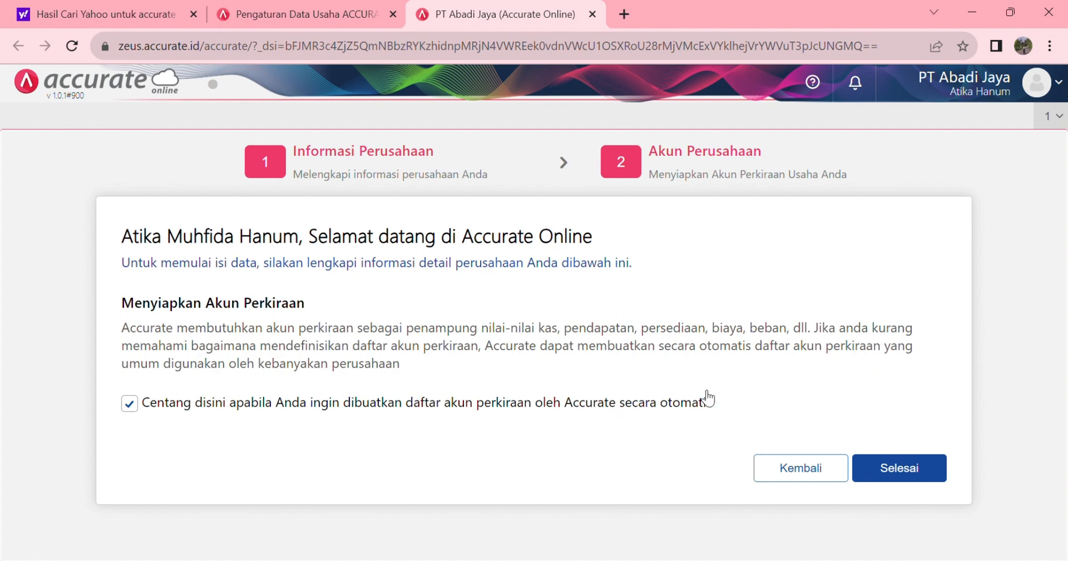
left_click(886, 457)
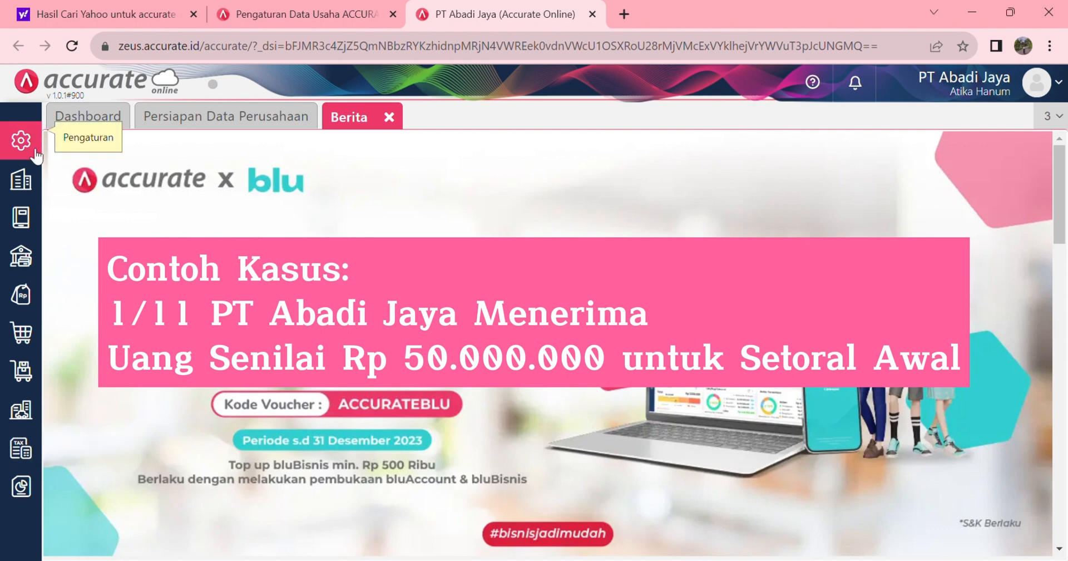
Open a new Penerimaan entry under Kas & Bank, with Bank as the cash account and 01/11/2023 as the date
left_click(23, 266)
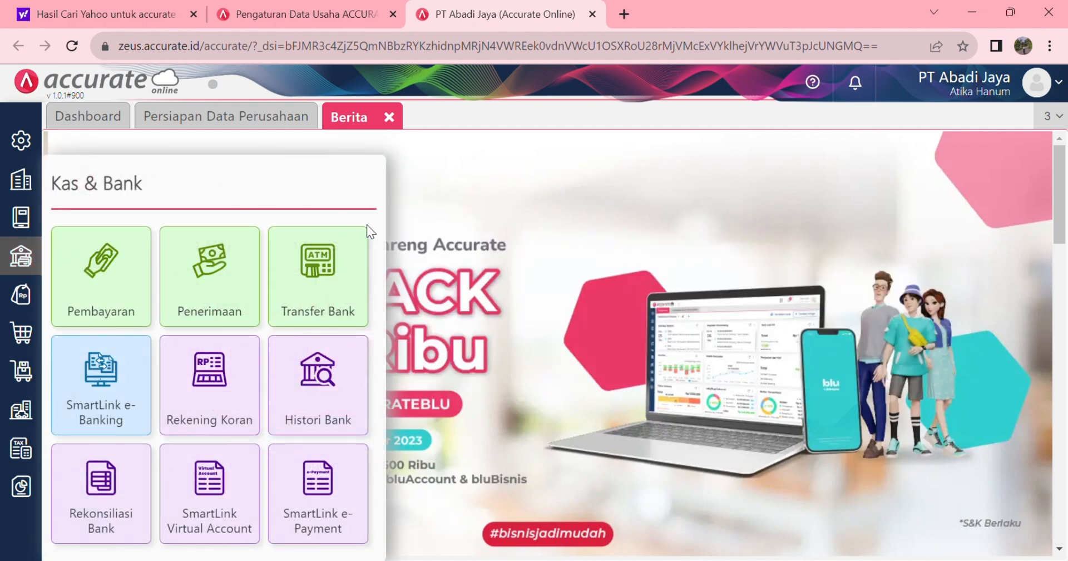
left_click(213, 300)
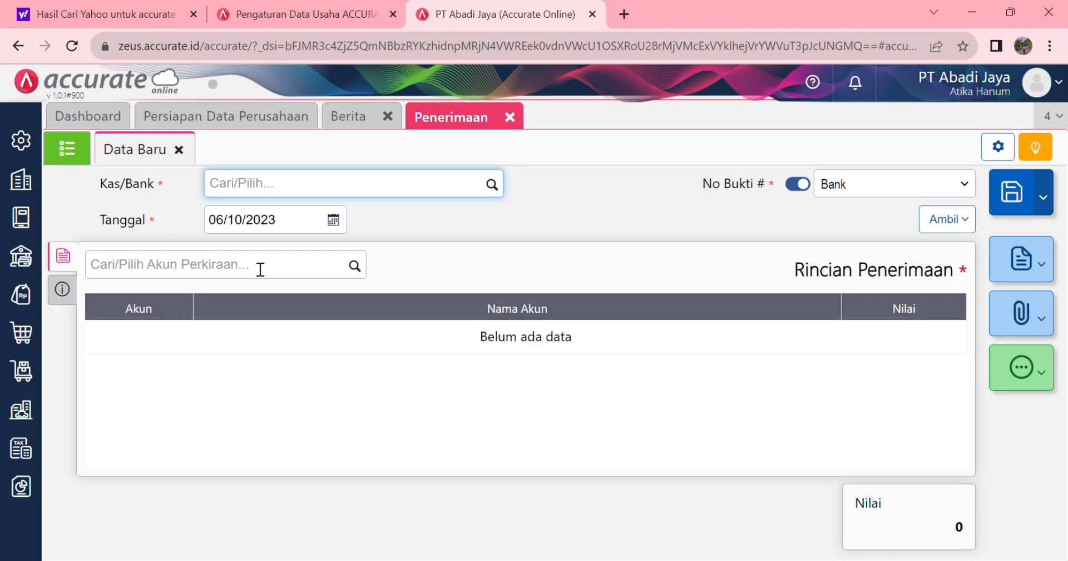
left_click(498, 186)
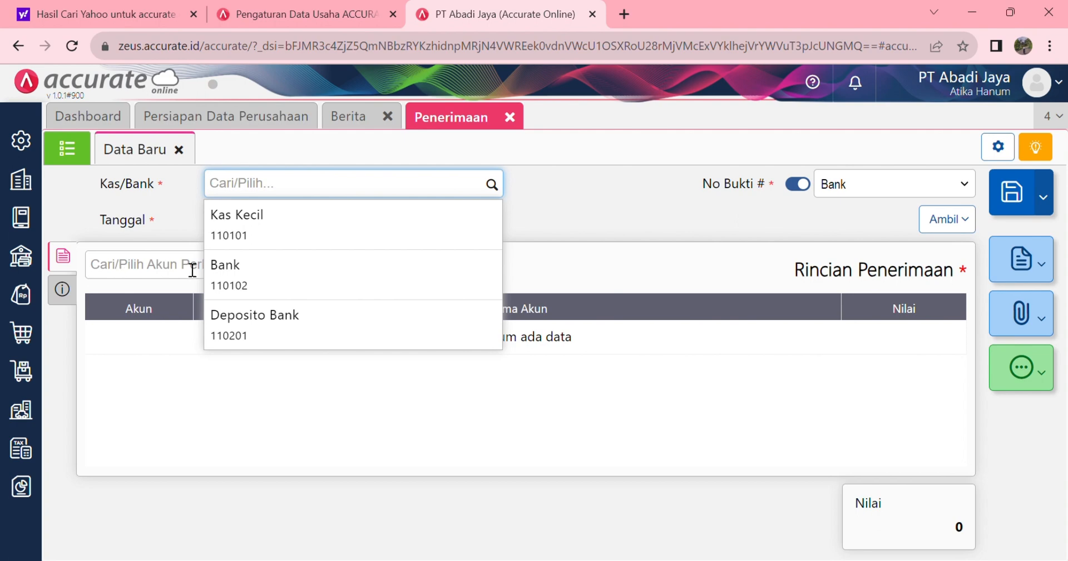
left_click(219, 281)
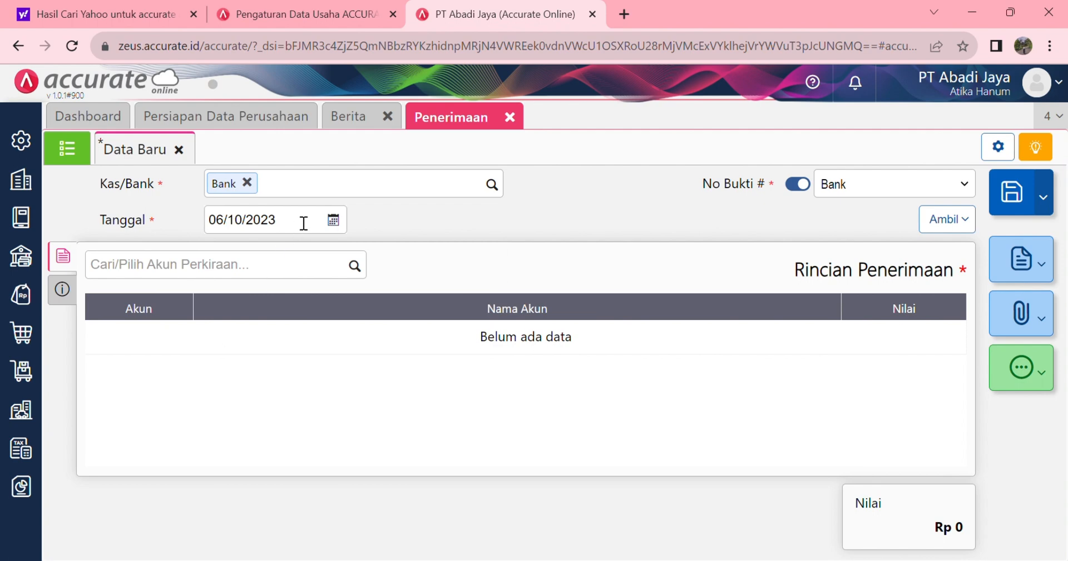
left_click(337, 224)
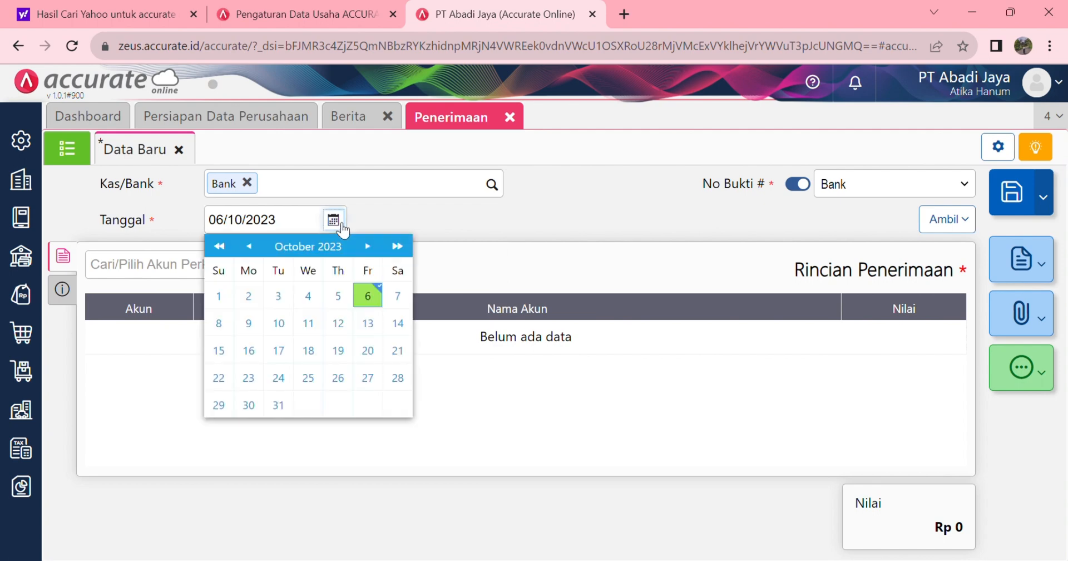
left_click(368, 246)
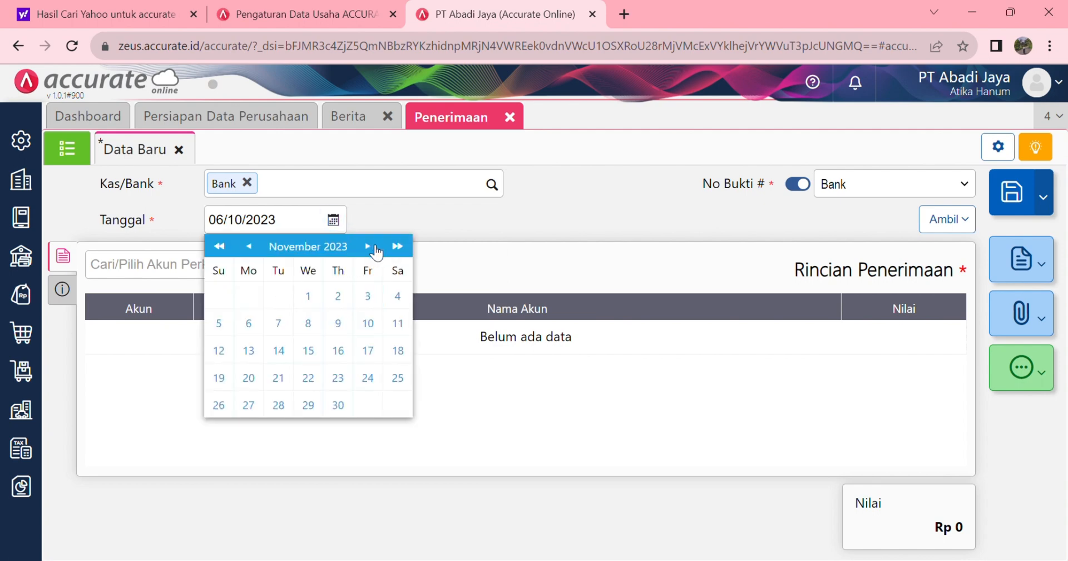
left_click(309, 295)
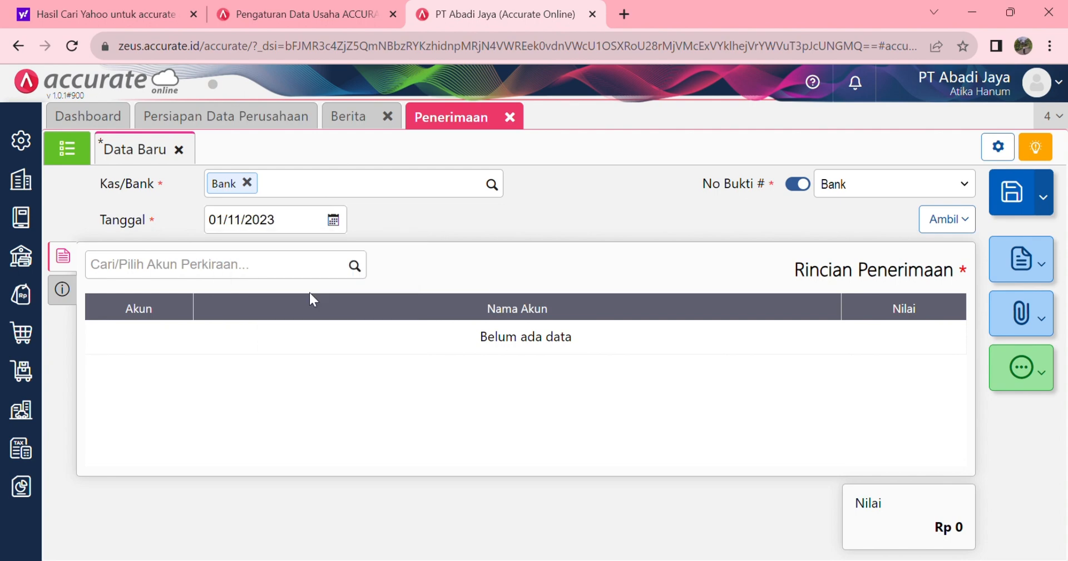
Add the Equitas Saldo Awal account to the receipt details with an amount of Rp 50.000.000
left_click(361, 268)
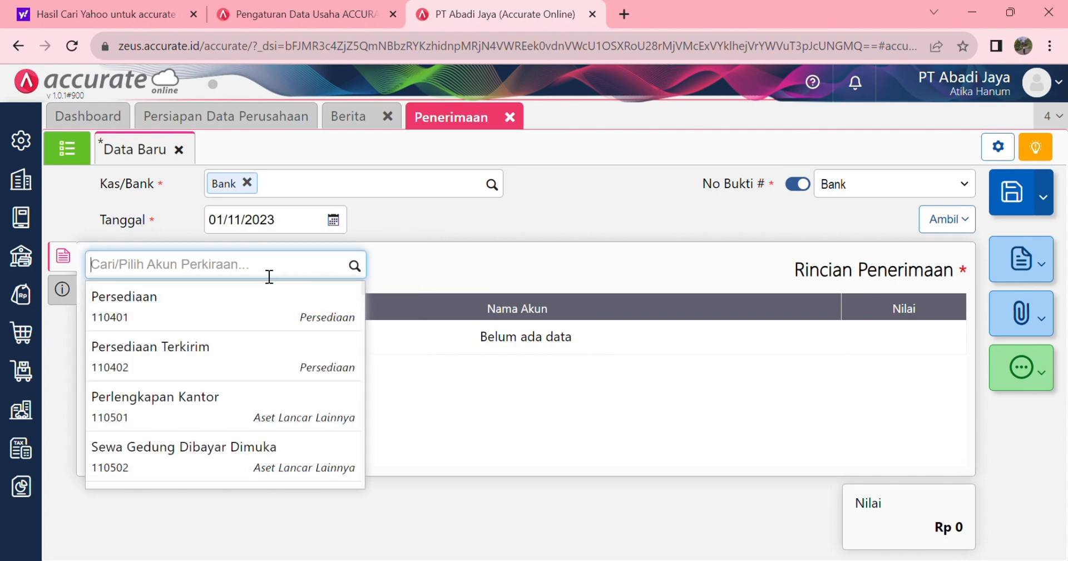
scroll(276, 382, "down", 8)
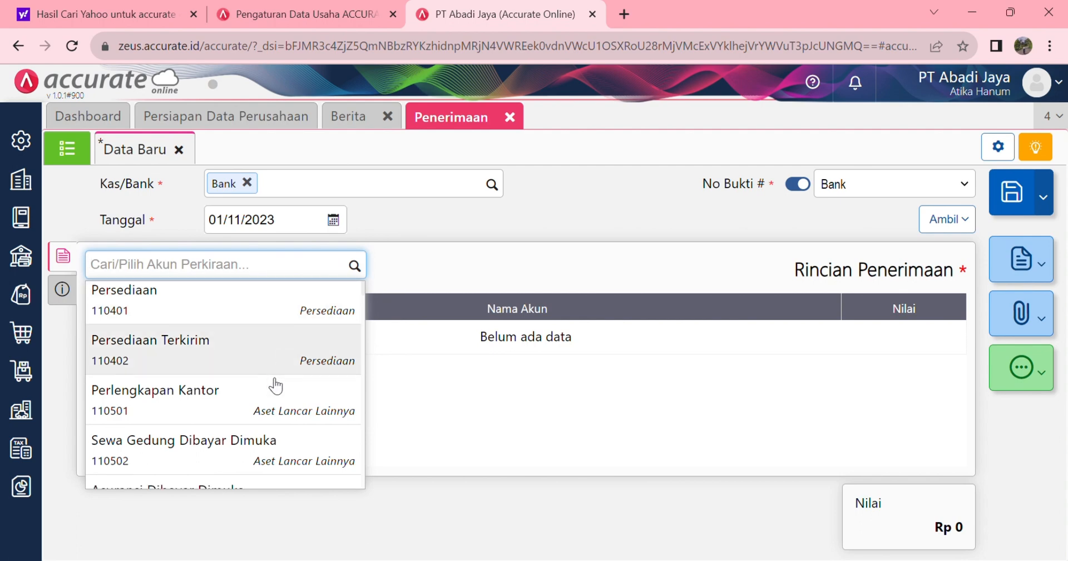
scroll(276, 385, "down", 8)
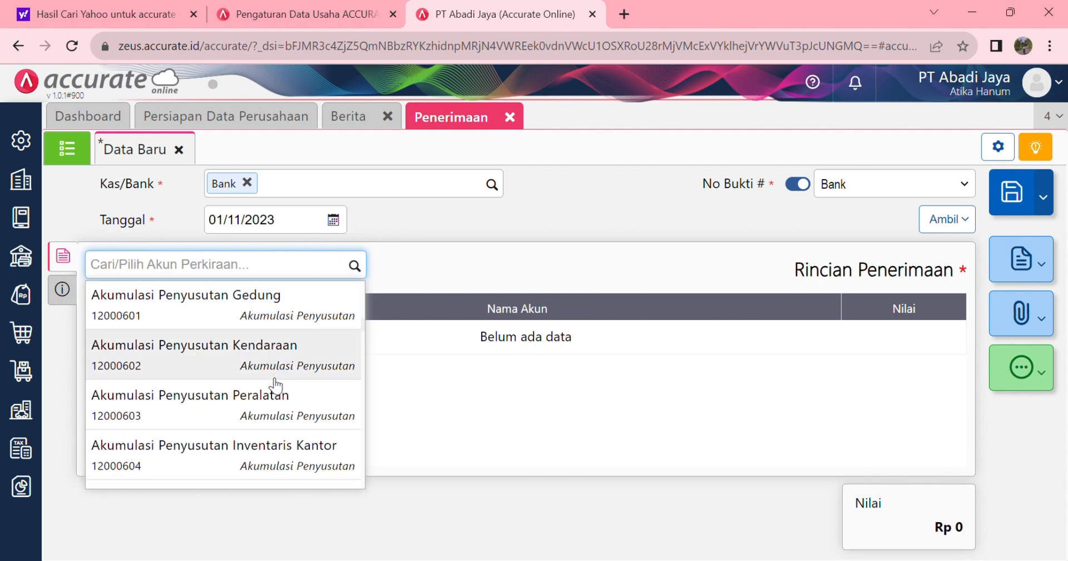
scroll(275, 385, "down", 3)
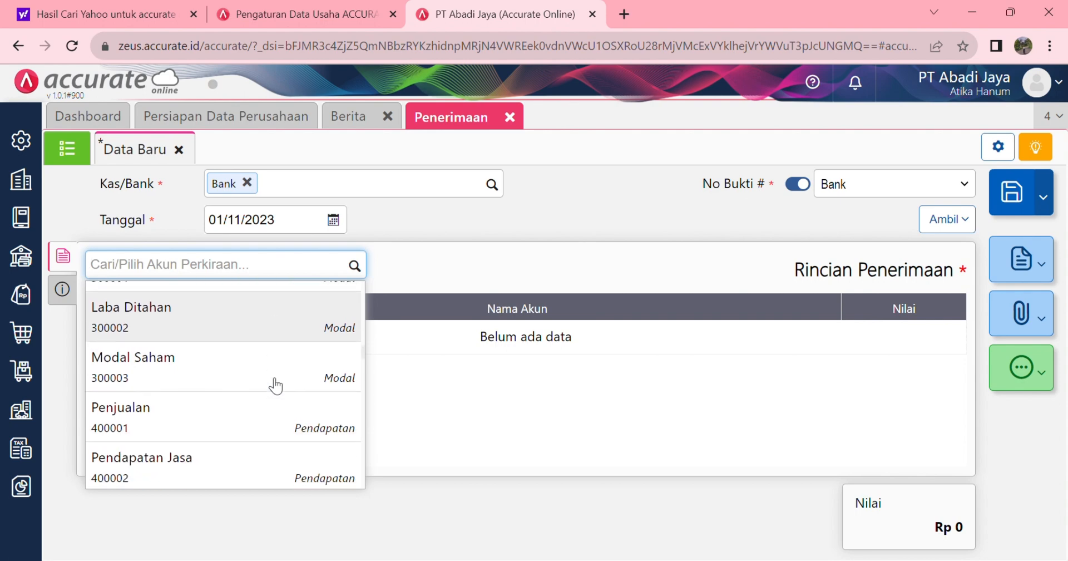
scroll(275, 385, "up", 1)
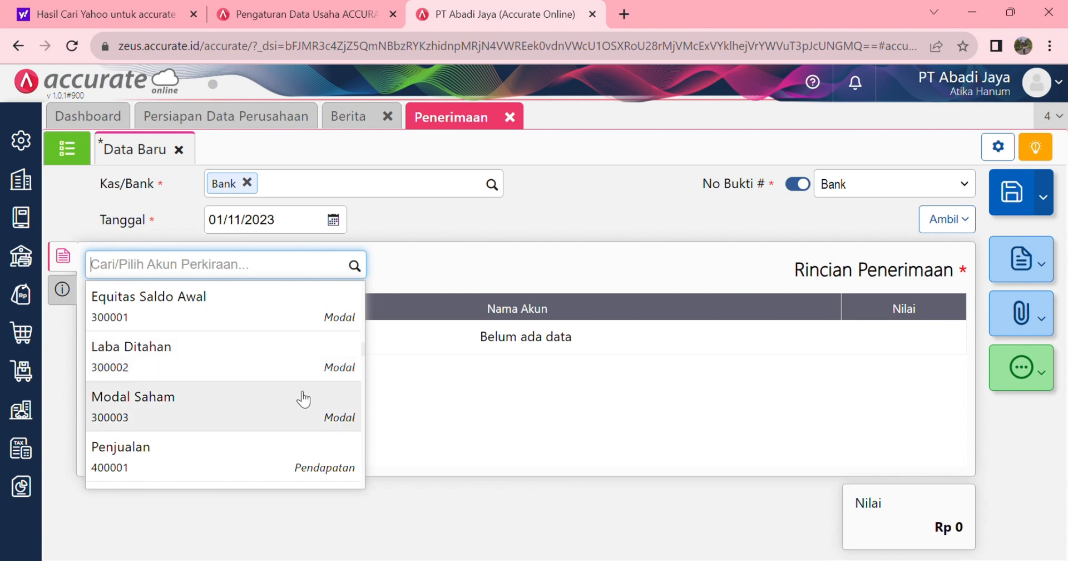
left_click(247, 319)
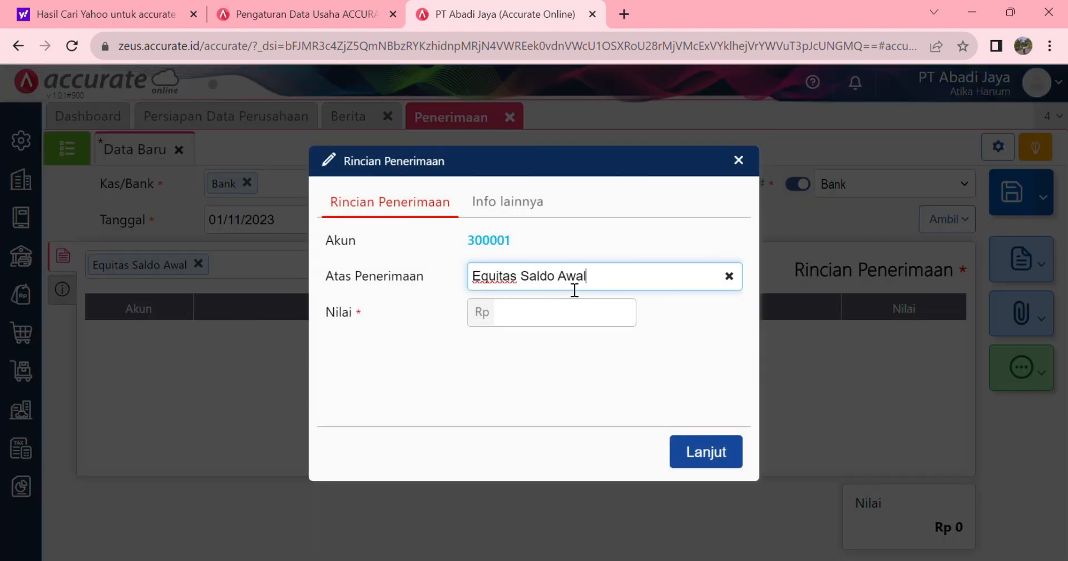
left_click(599, 322)
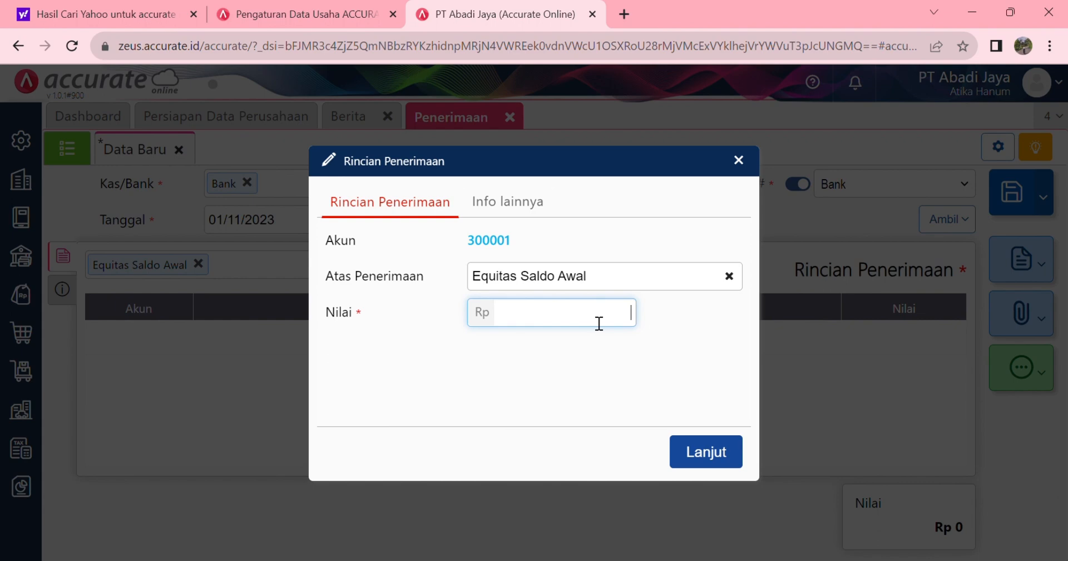
type("50.000.000")
Add the note "PT Abadi Jaya Menerima Uang Senilai Rp 50.000.000" to the receipt detail and save the receipt
left_click(510, 212)
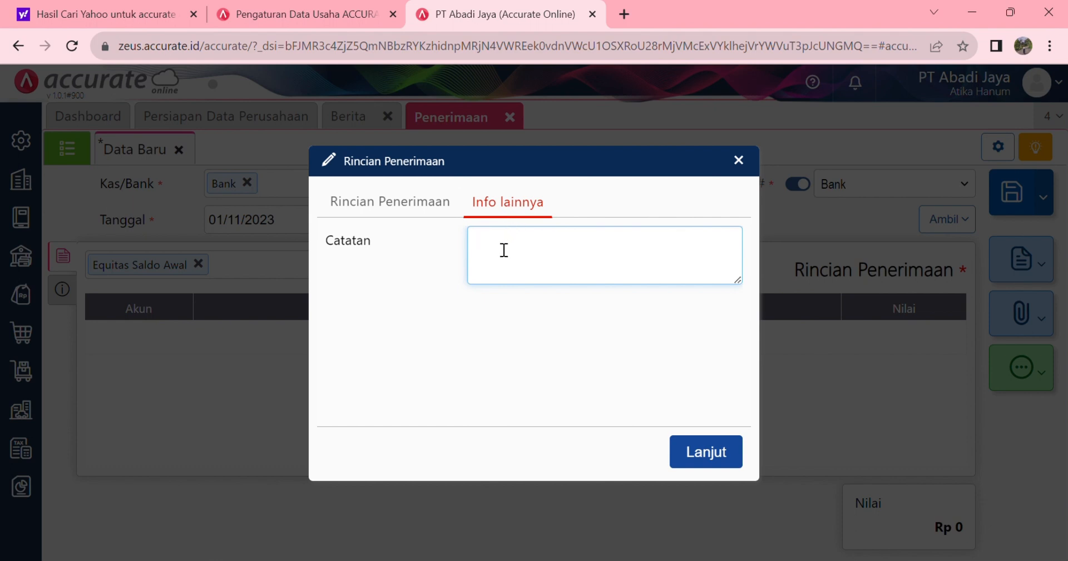
type("PT Abadi Jaya Menerima Uan")
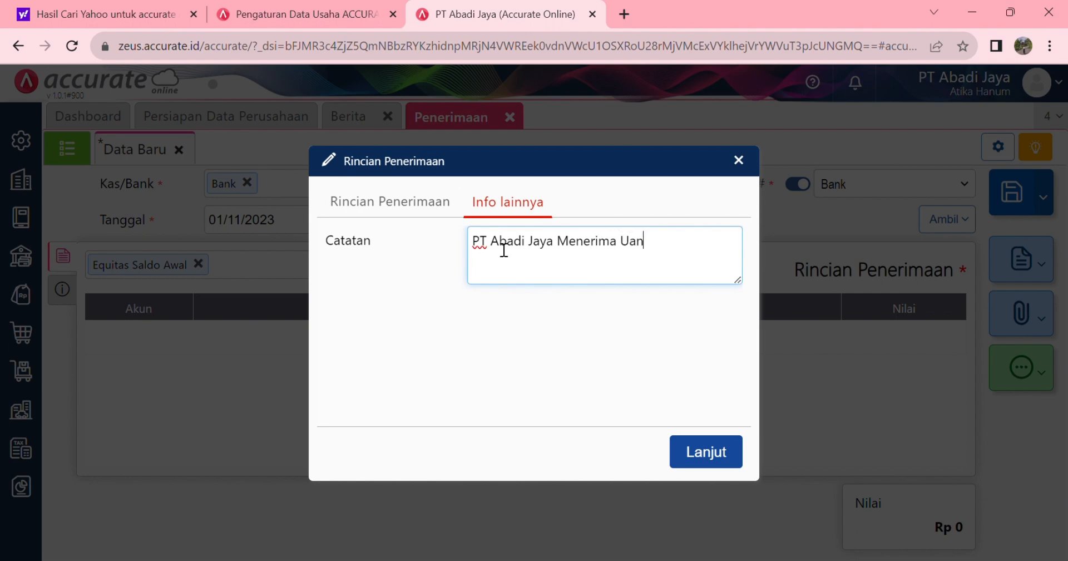
type("g Senilai Rp ")
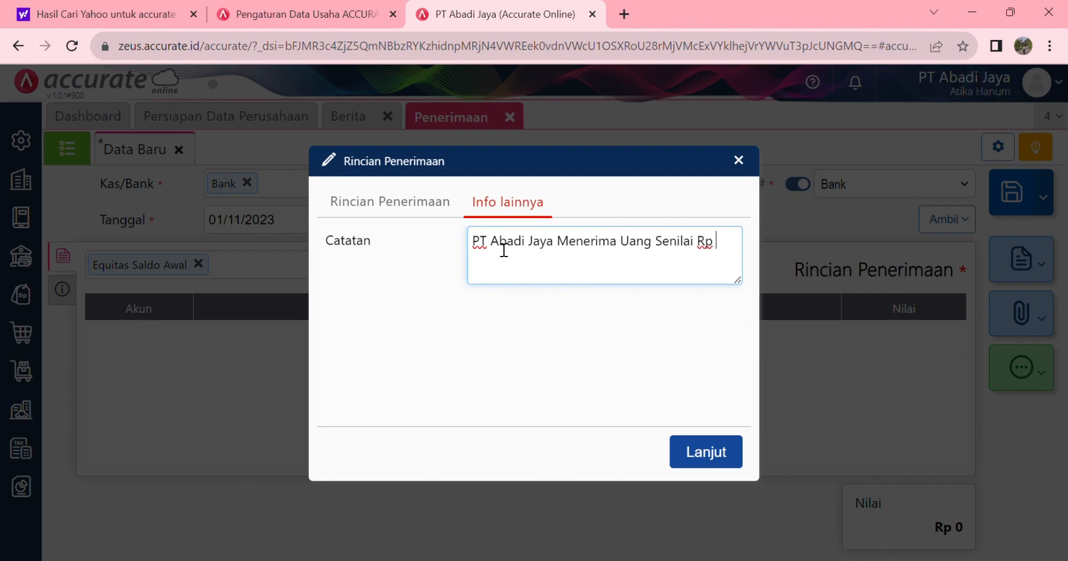
type("%0.000")
key("BackSpace")
key("BackSpace")
key("BackSpace")
key("BackSpace")
key("BackSpace")
key("BackSpace")
type("50.000.000")
left_click(705, 456)
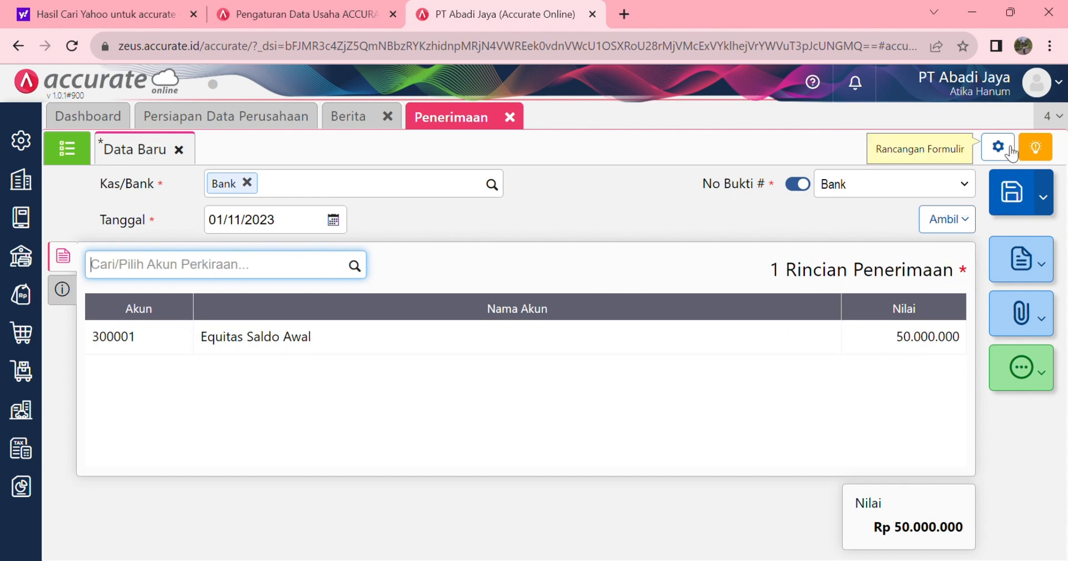
left_click(1019, 196)
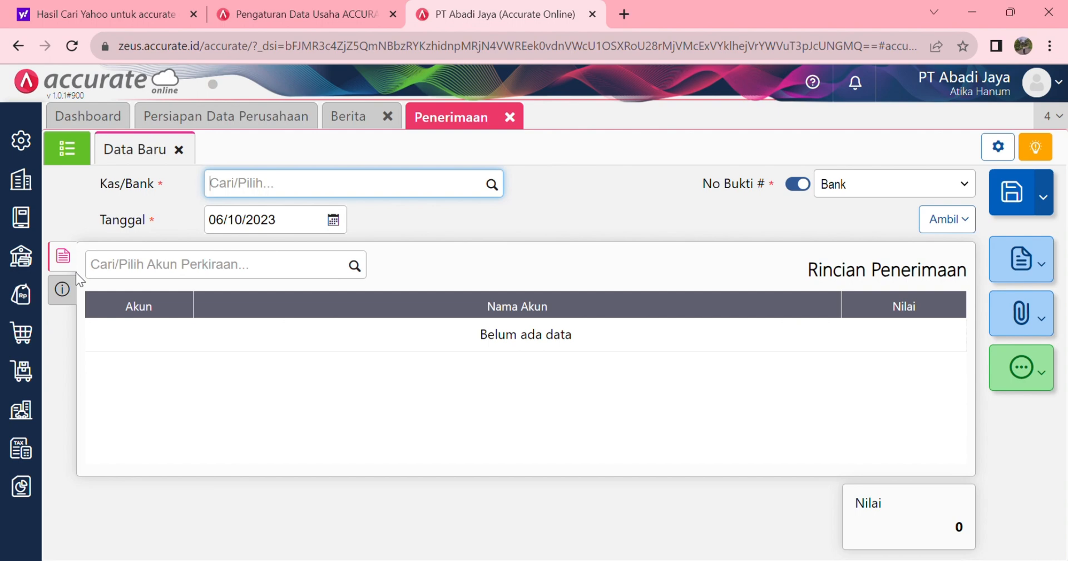
Open the parameters of the Keseluruhan Jurnal report from the Buku Besar report group
left_click(25, 490)
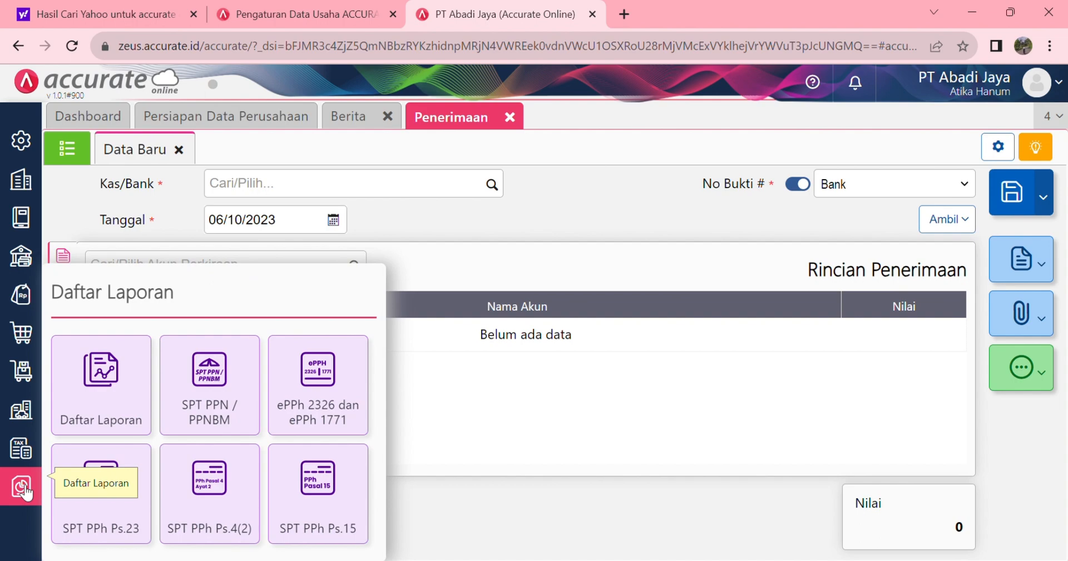
left_click(114, 383)
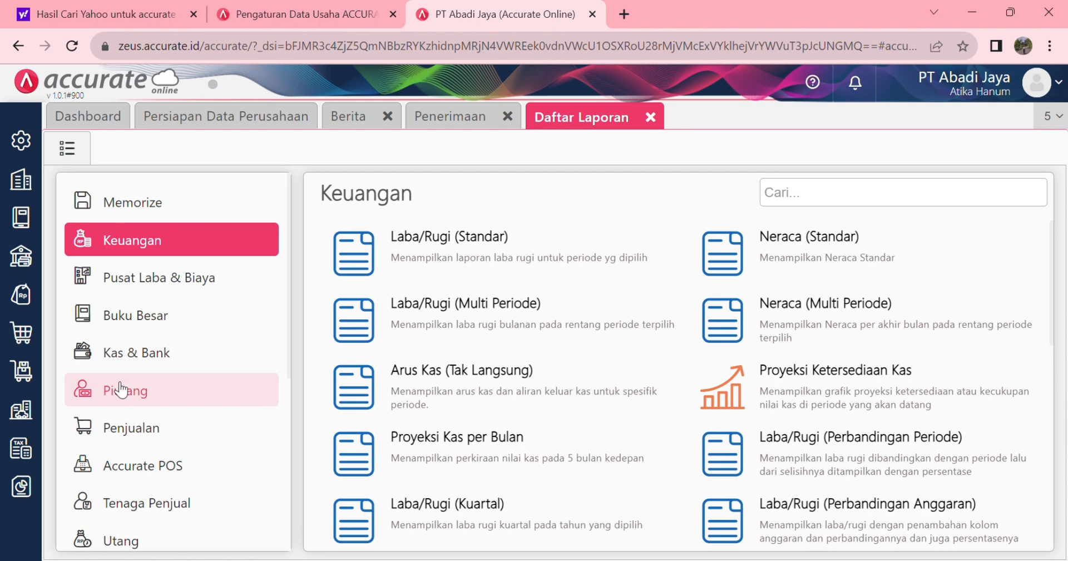
left_click(183, 327)
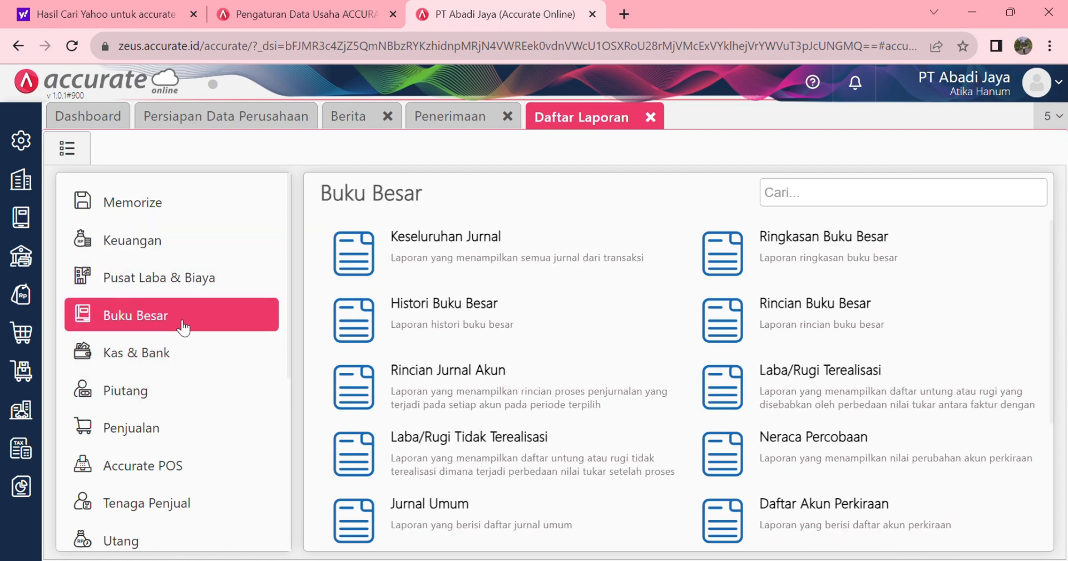
left_click(586, 263)
Display the Keseluruhan Jurnal report for 01/11/2023 through 01/11/2023, review its entries, and close it
left_click(748, 270)
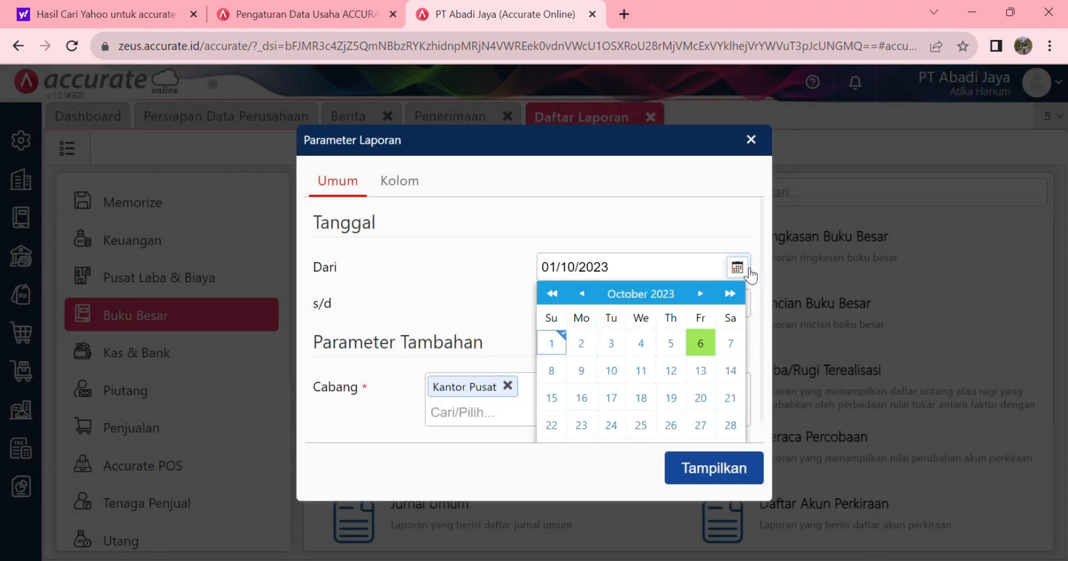
left_click(702, 294)
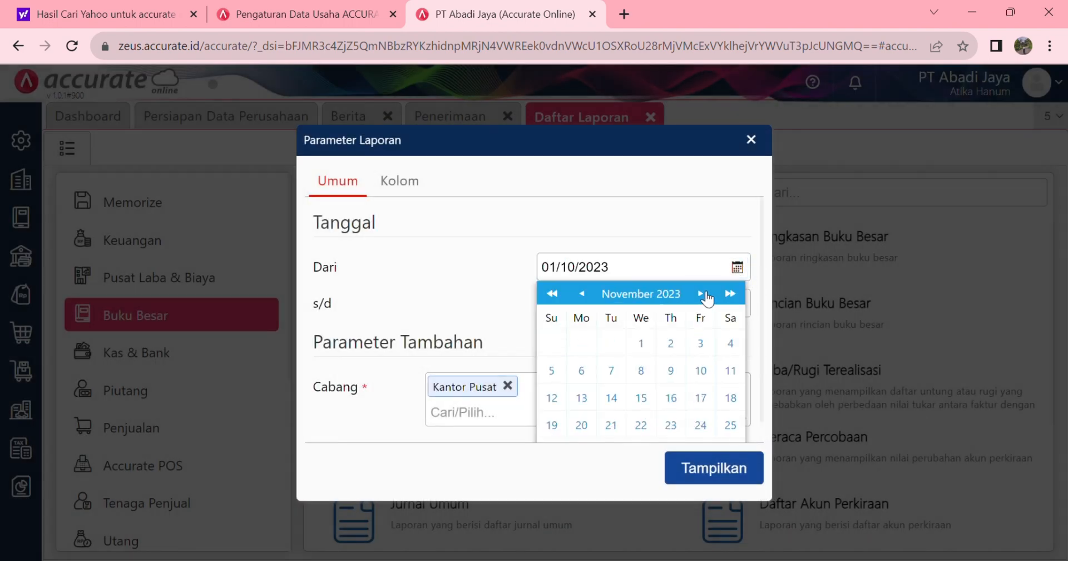
left_click(641, 343)
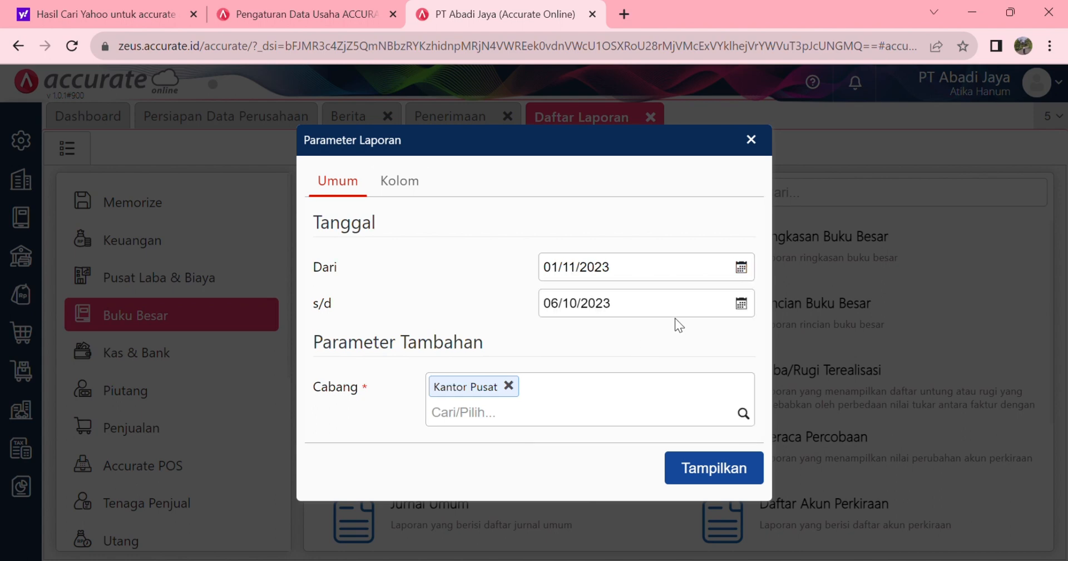
left_click(742, 305)
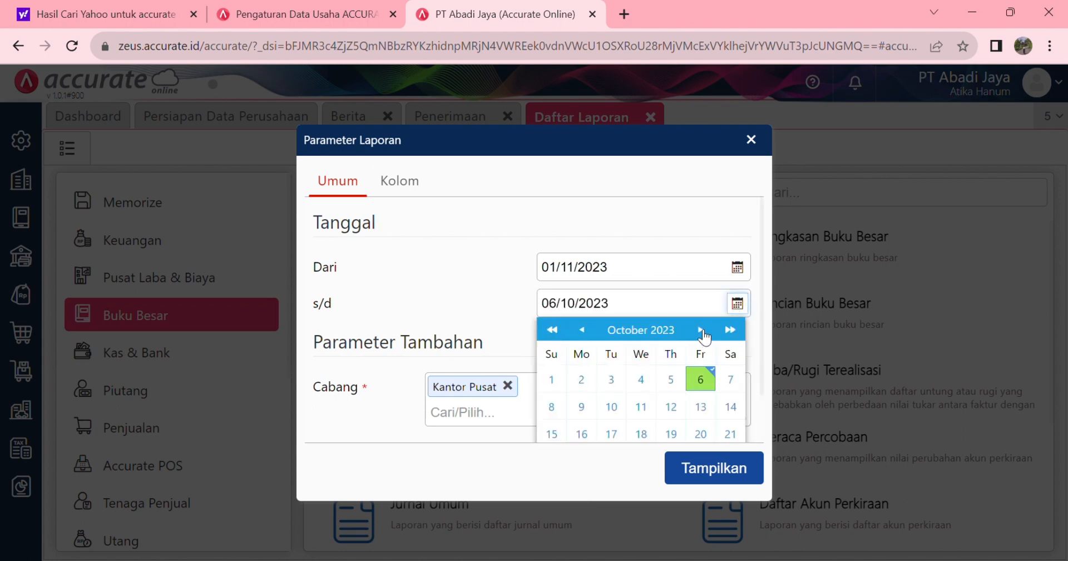
left_click(702, 330)
left_click(644, 380)
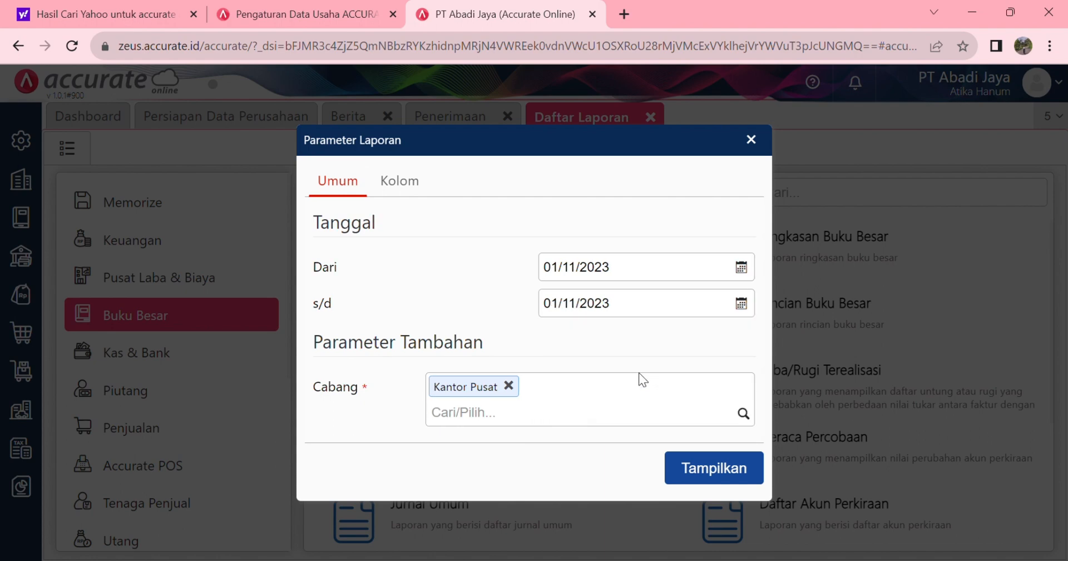
left_click(695, 468)
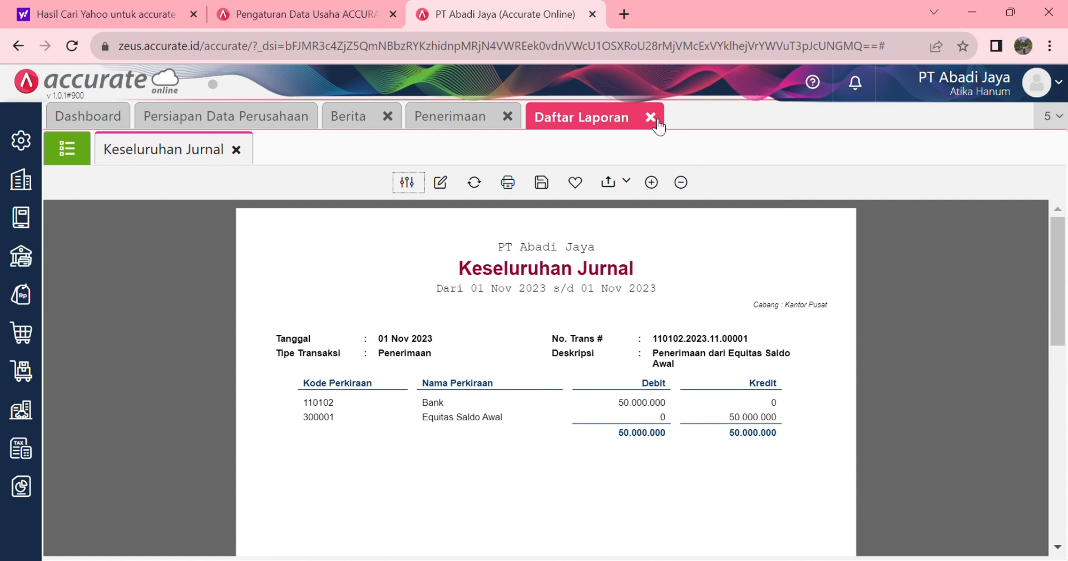
left_click(242, 151)
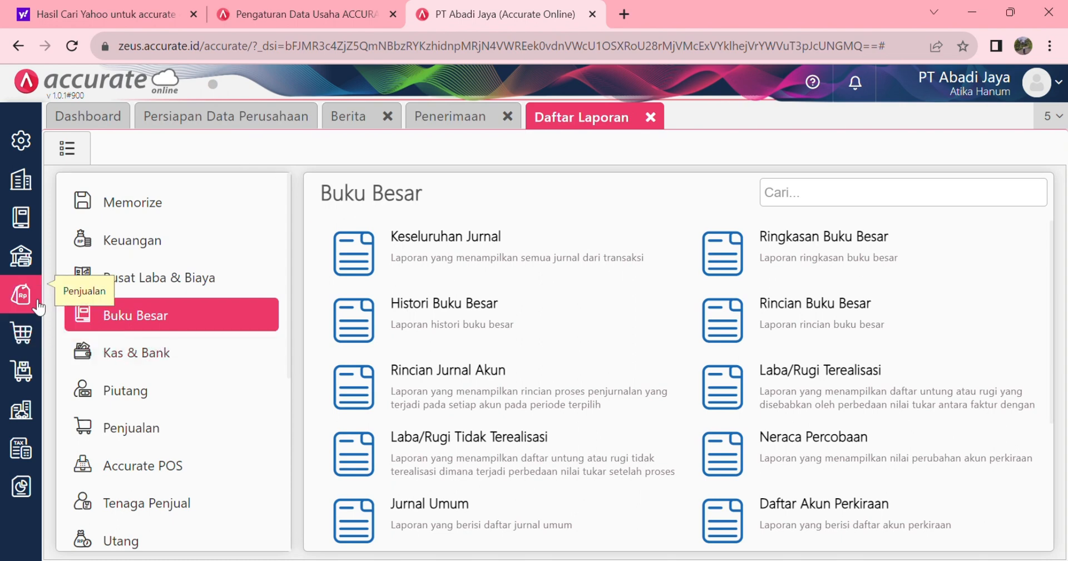
Start a new Faktur Penjualan under Penjualan and save the customer's name as a new customer record
left_click(28, 338)
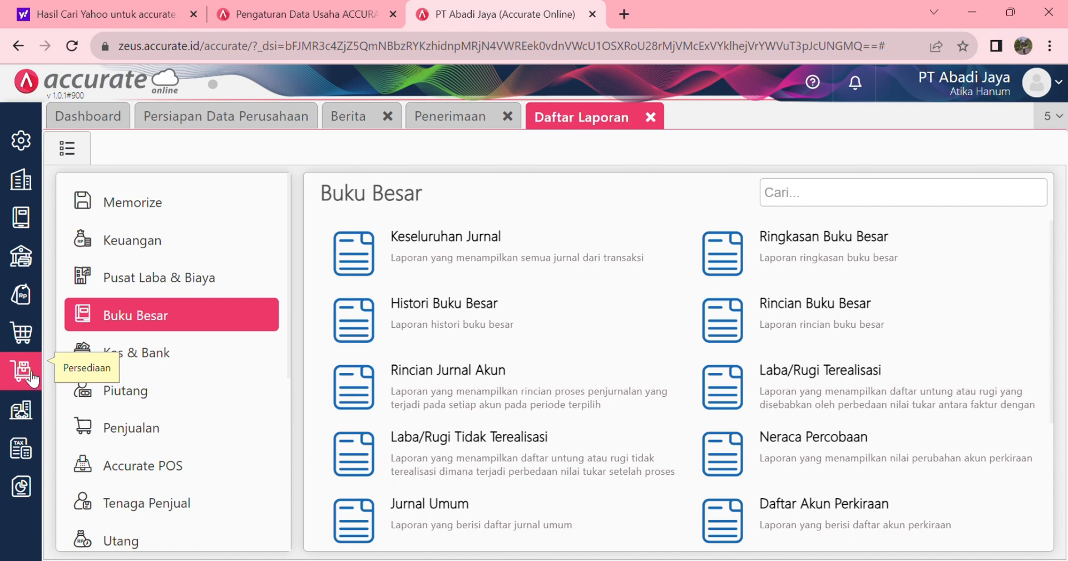
left_click(26, 313)
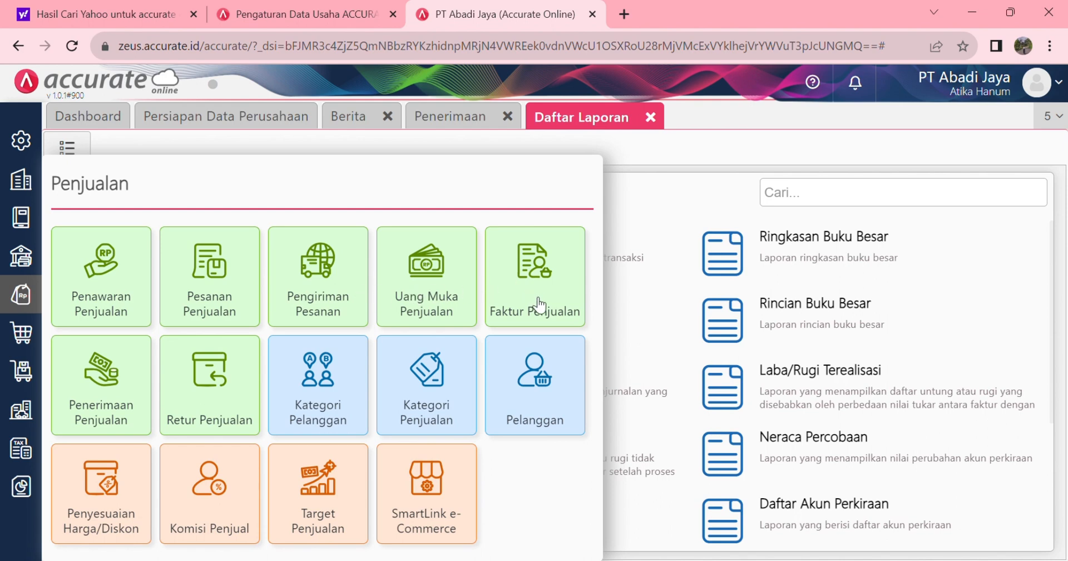
left_click(533, 299)
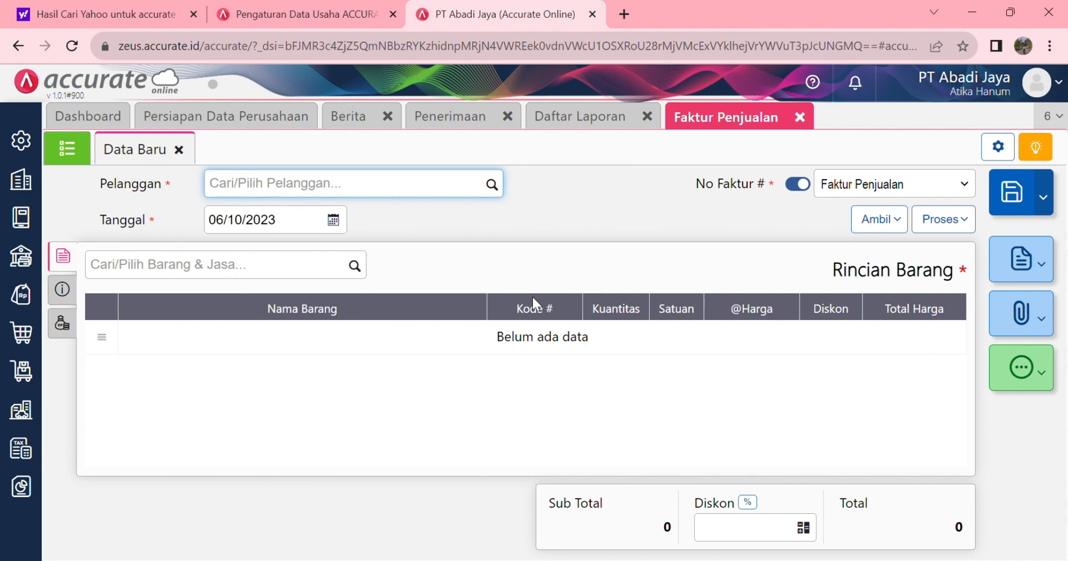
left_click(493, 185)
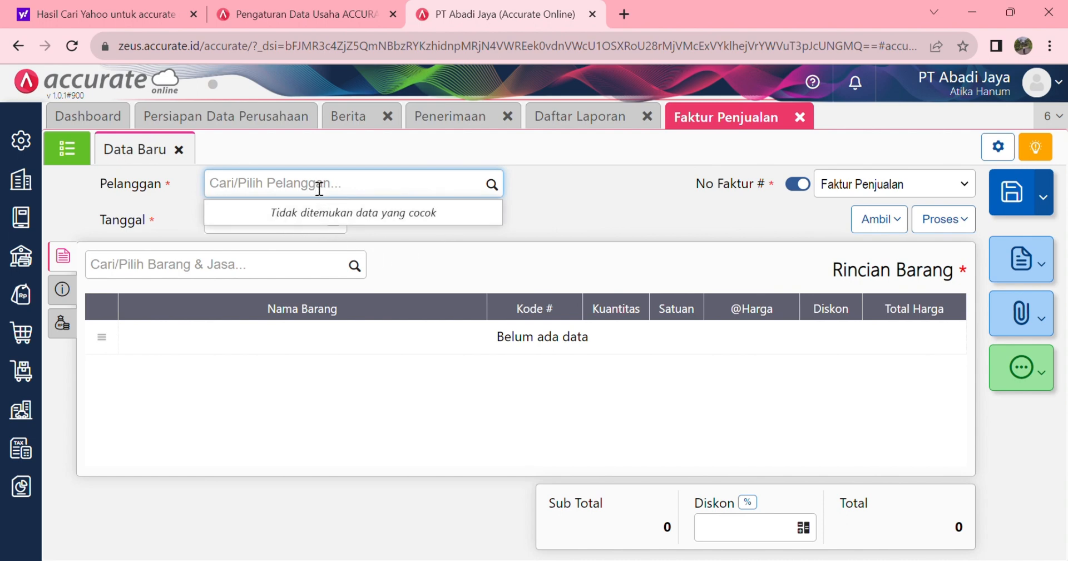
type("Rivan")
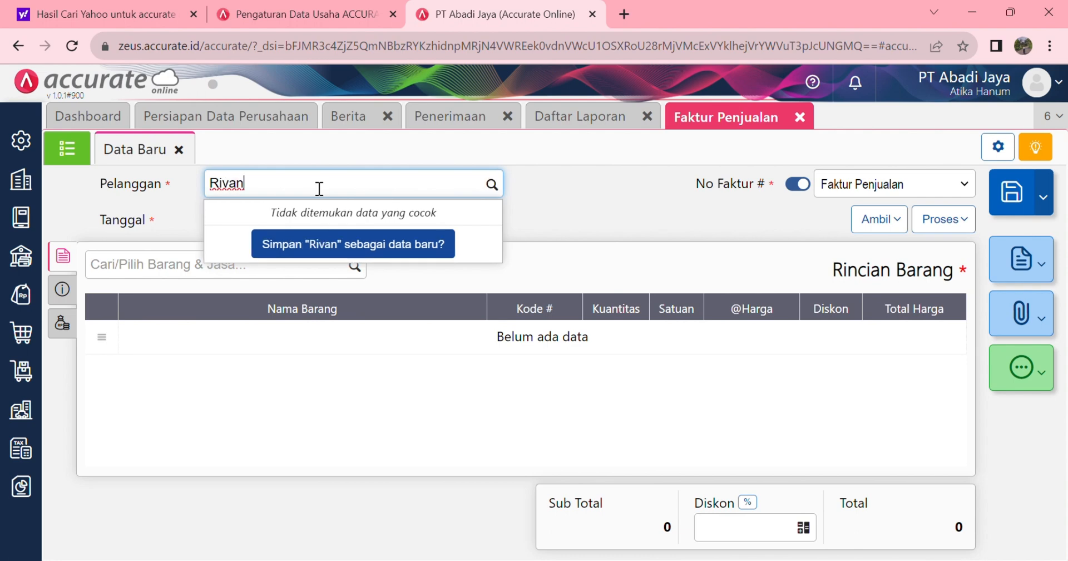
left_click(350, 248)
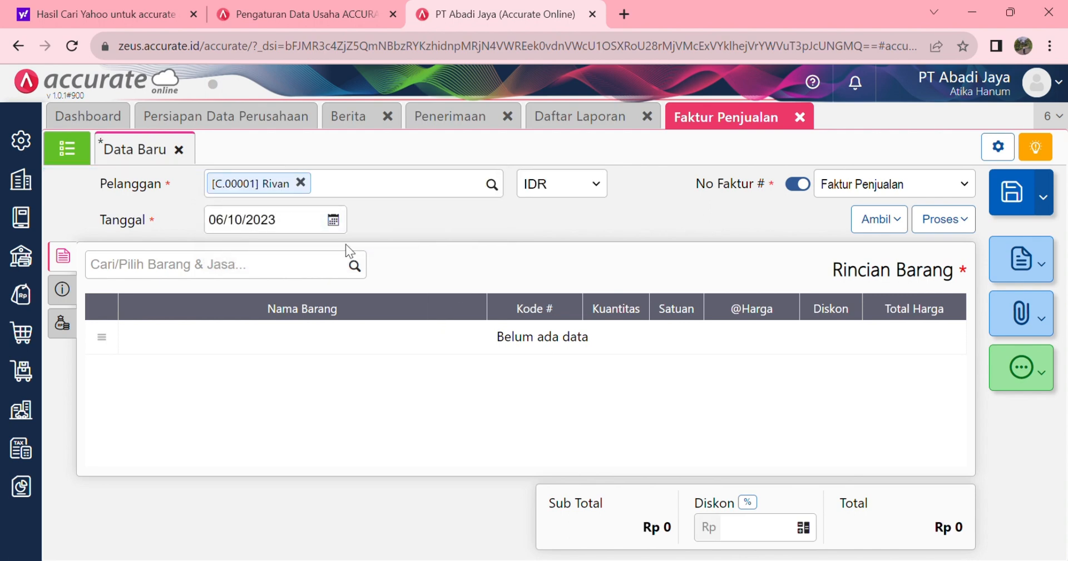
left_click(333, 221)
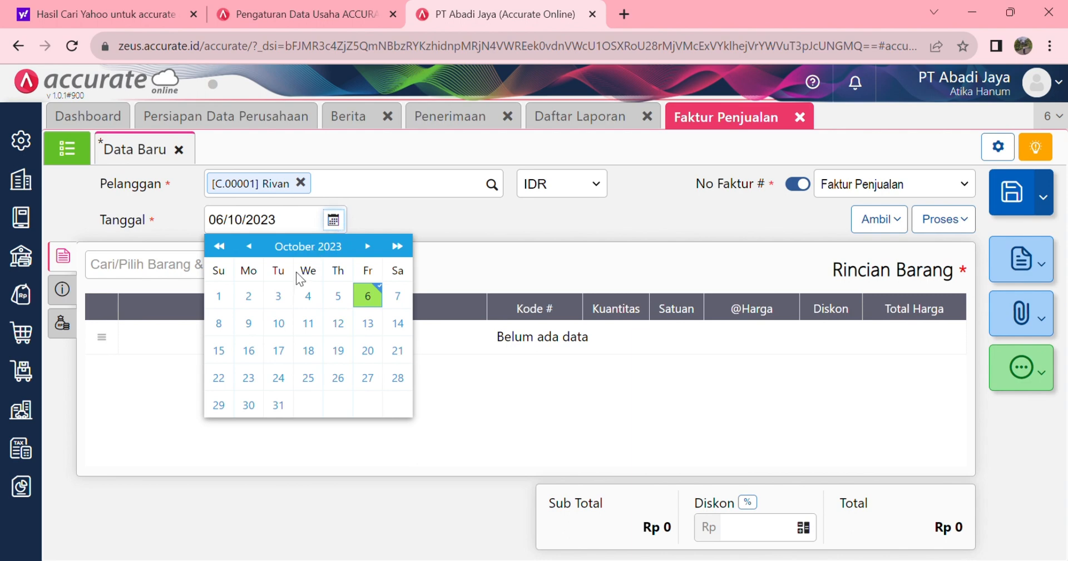
left_click(368, 246)
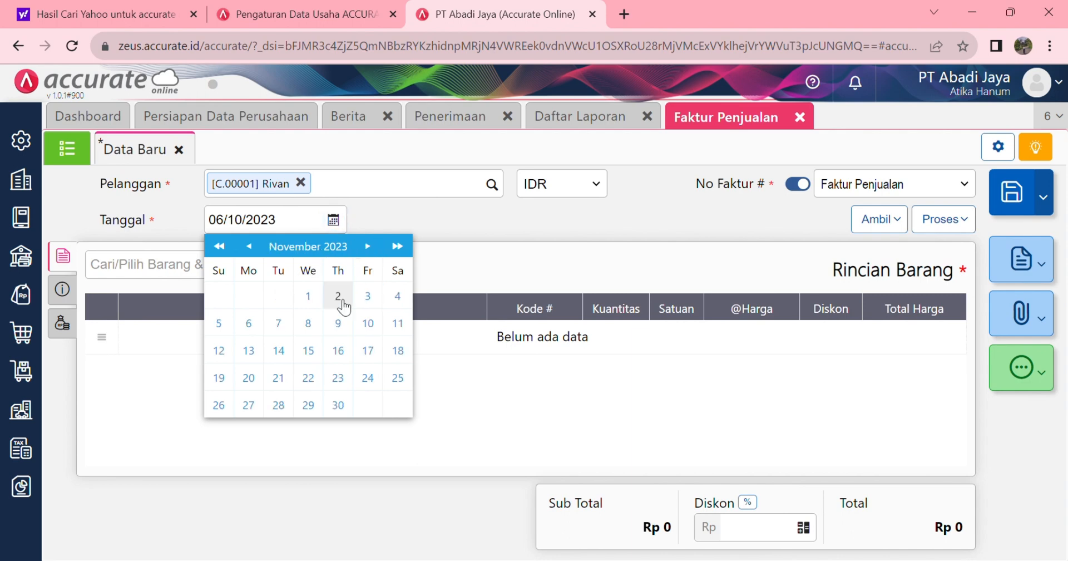
left_click(370, 298)
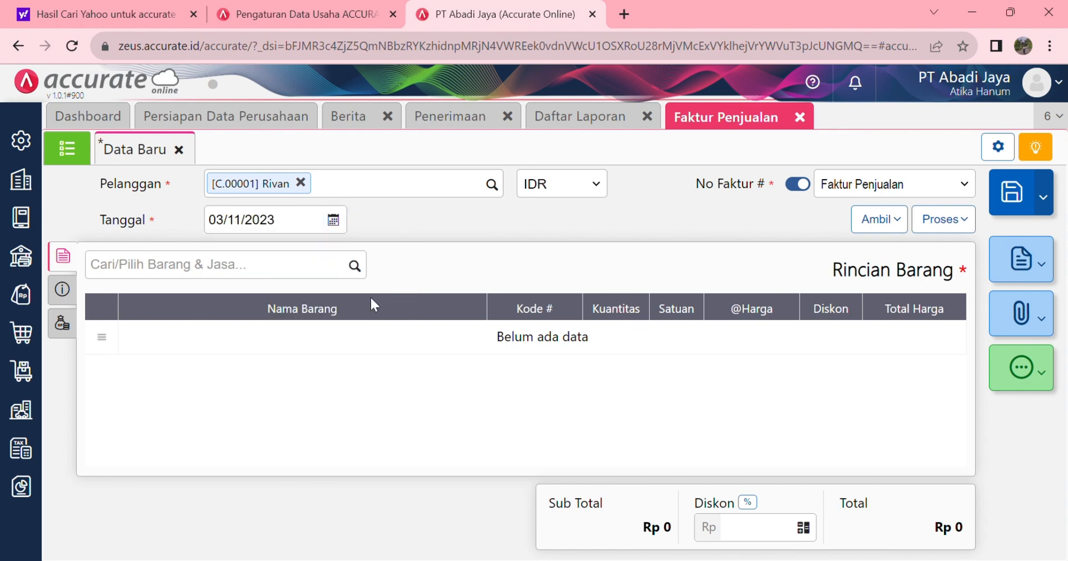
left_click(356, 267)
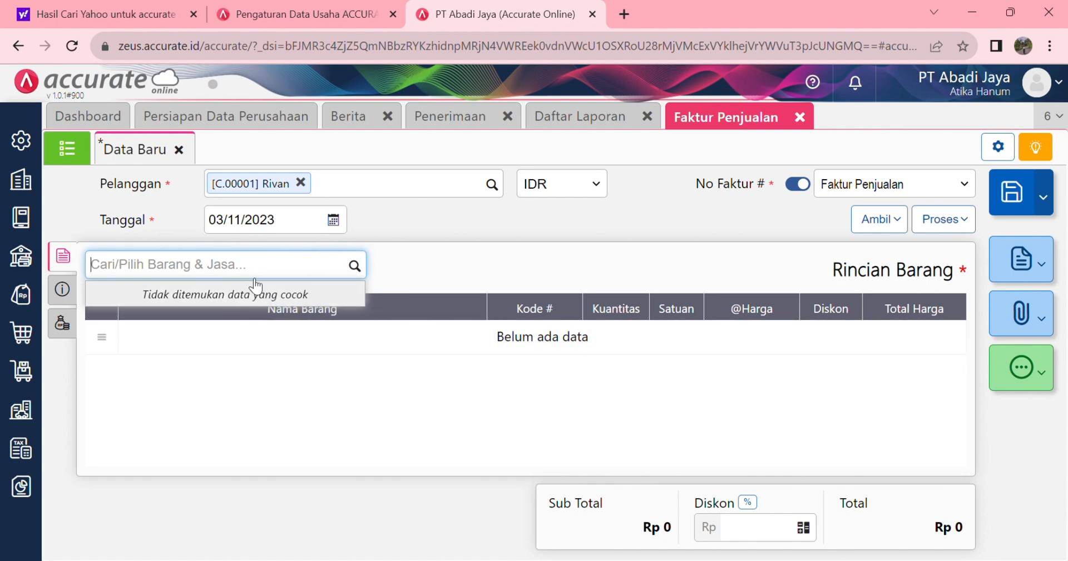
left_click(423, 230)
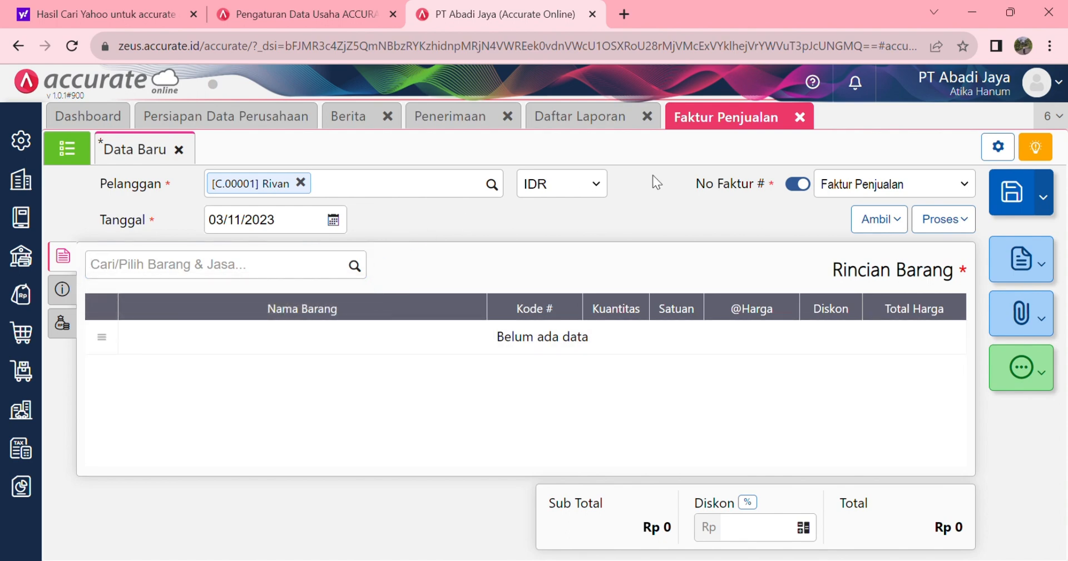
left_click(181, 150)
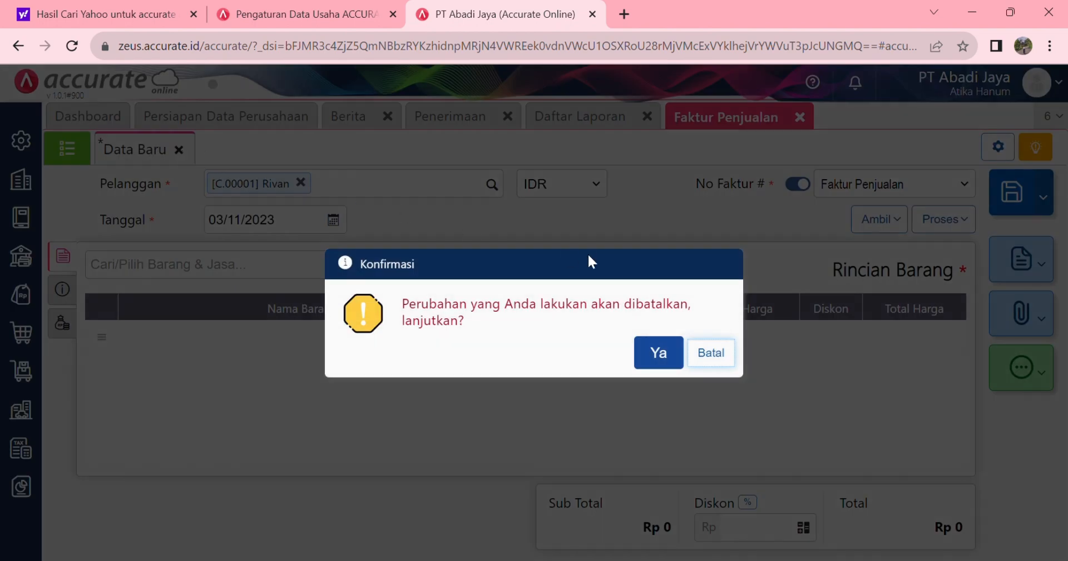
left_click(673, 353)
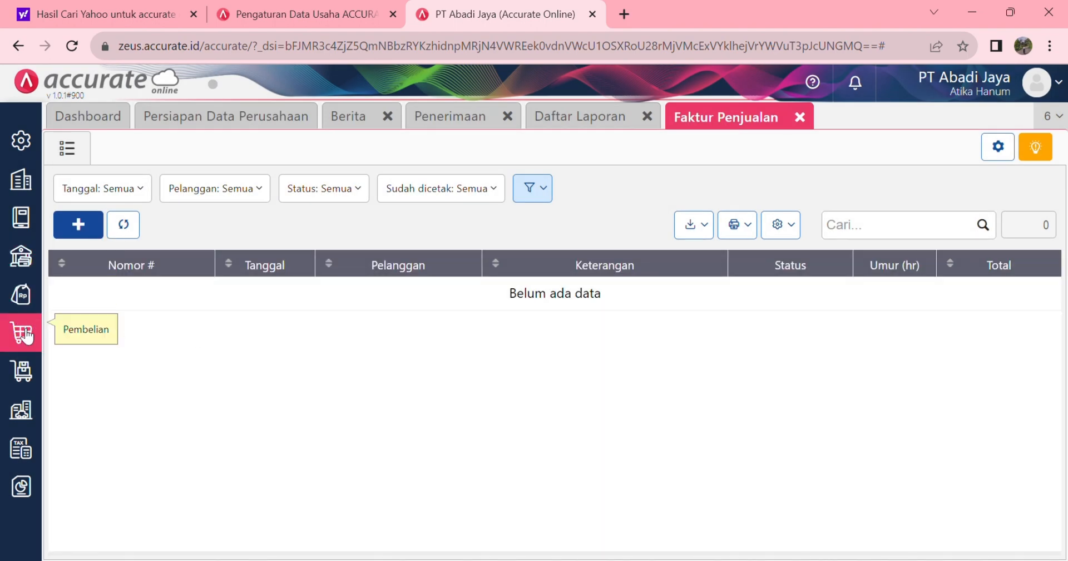
Create and save a Barang & Jasa item named Design Banner with category Umum and item type Jasa
left_click(28, 368)
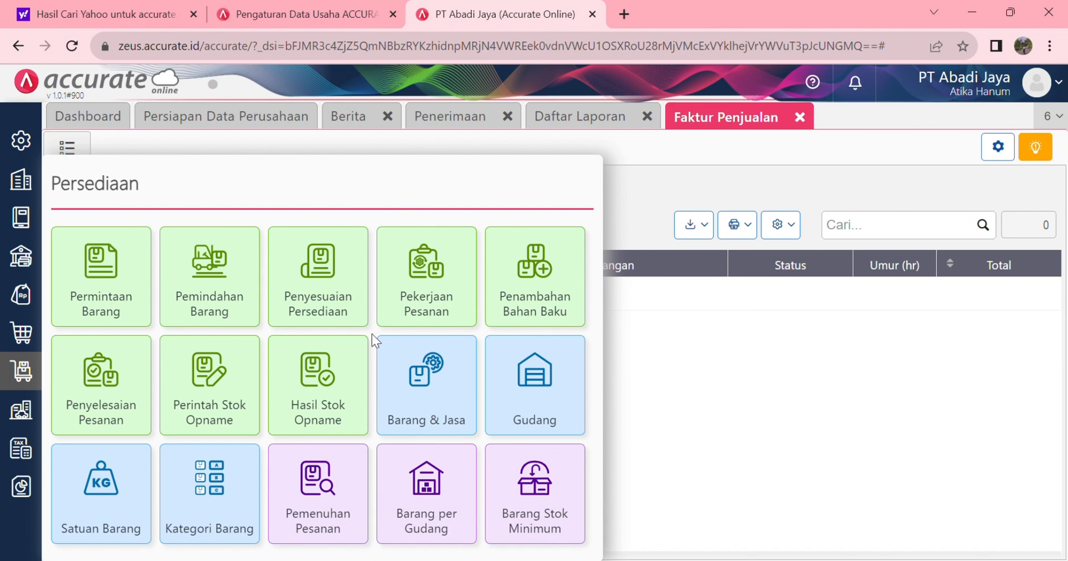
left_click(445, 389)
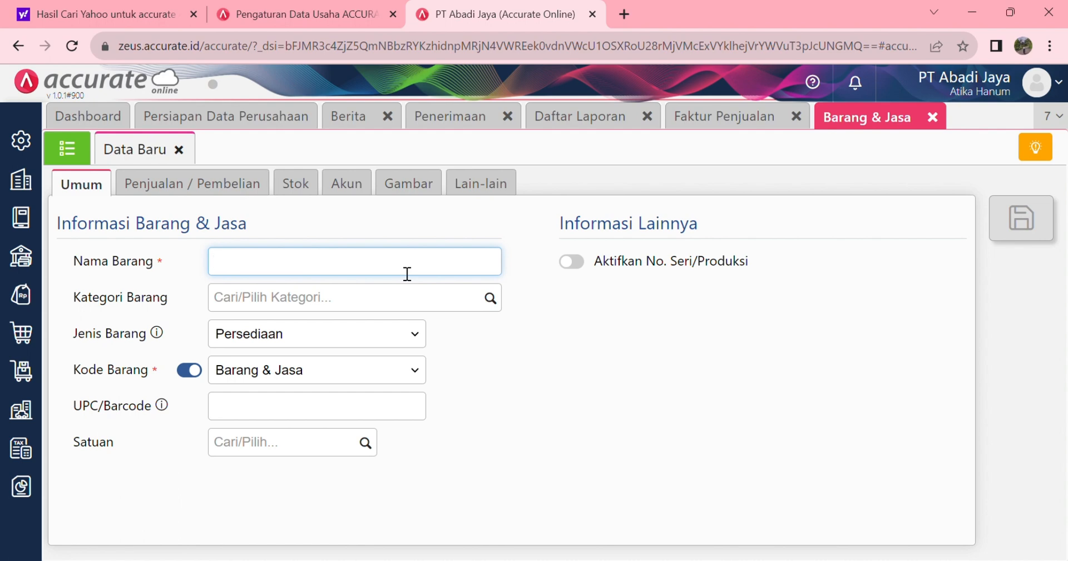
type("Design Banner")
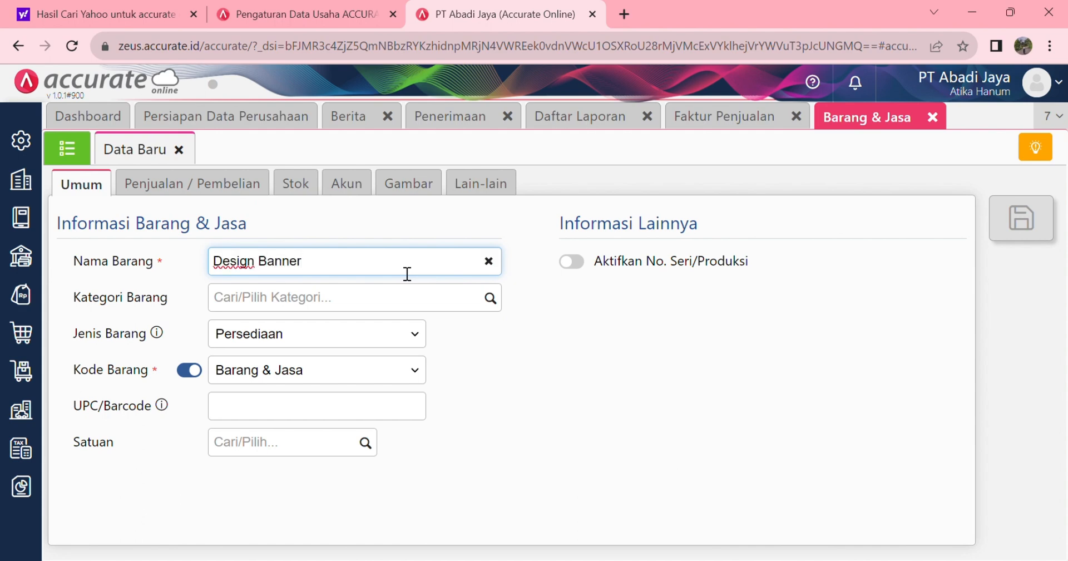
left_click(497, 300)
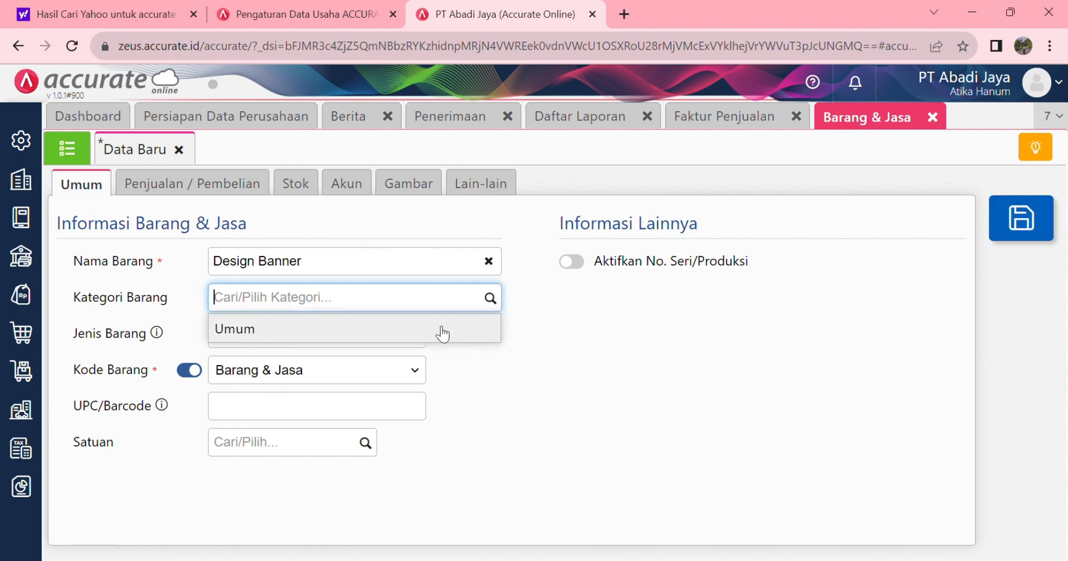
left_click(440, 331)
left_click(423, 339)
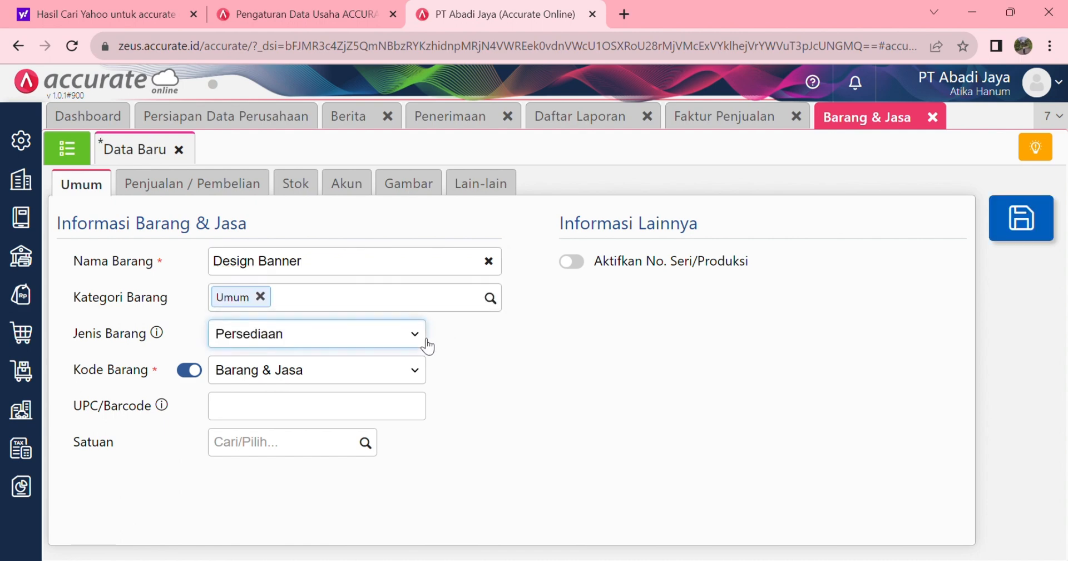
left_click(392, 383)
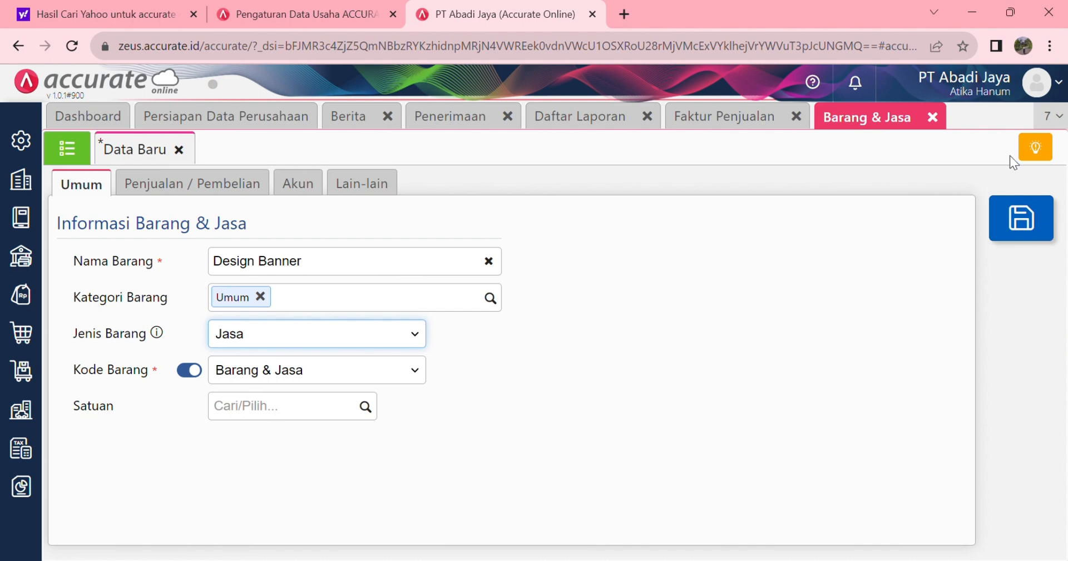
left_click(1019, 231)
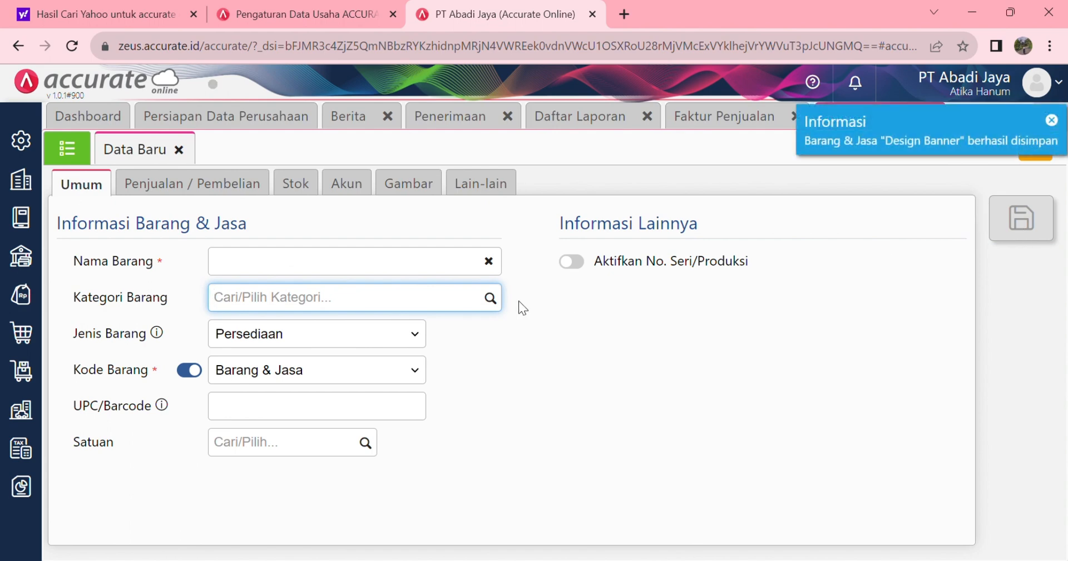
Create and save a Barang & Jasa item named Design Logo with category Umum and type Jasa, and close the blank entry form
left_click(365, 268)
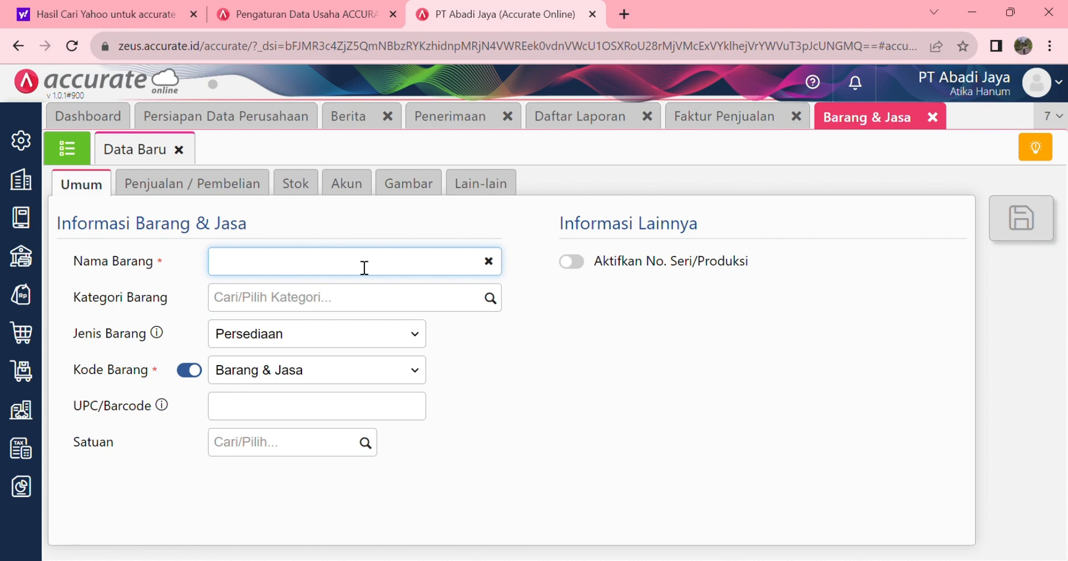
type("Design logo")
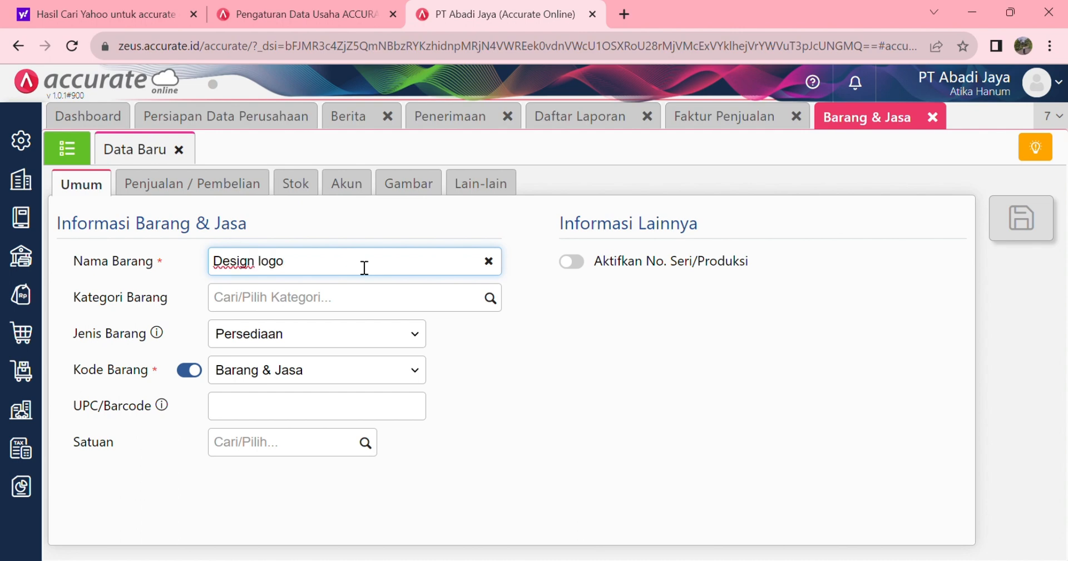
key("BackSpace")
key("BackSpace")
key("BackSpace")
type("ogo")
left_click(490, 300)
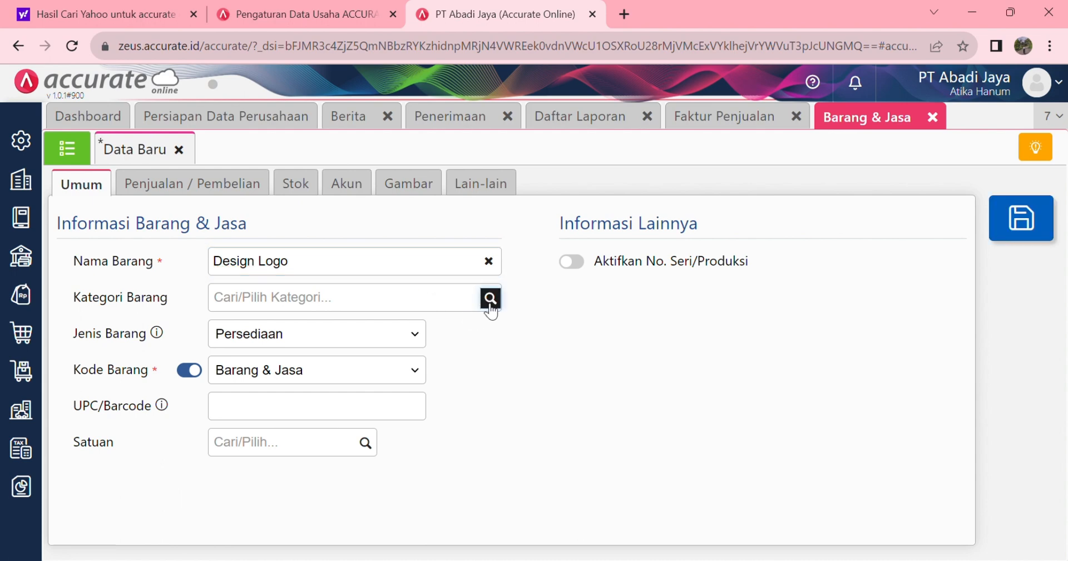
left_click(404, 328)
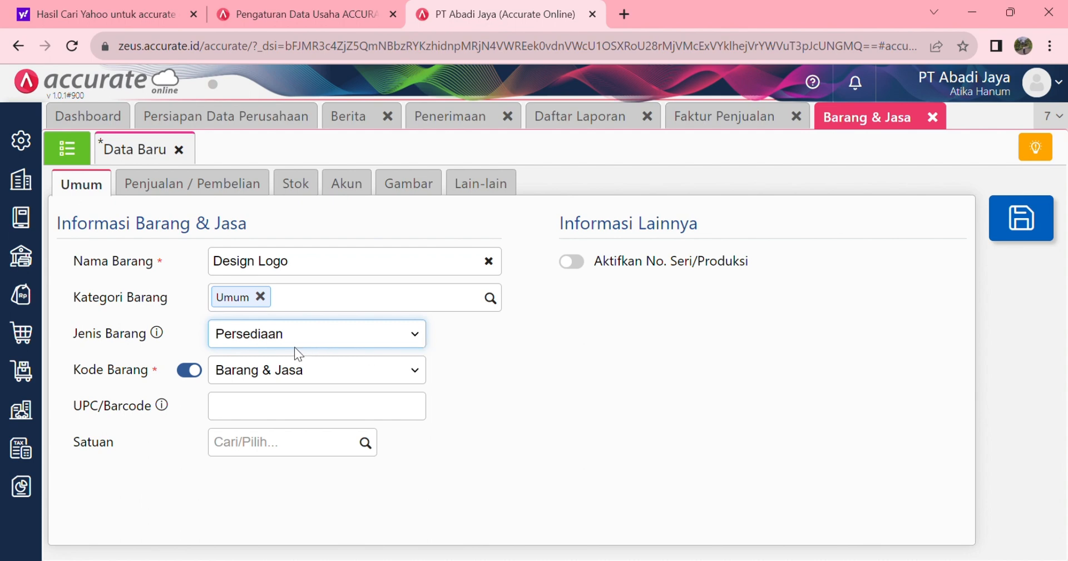
left_click(295, 388)
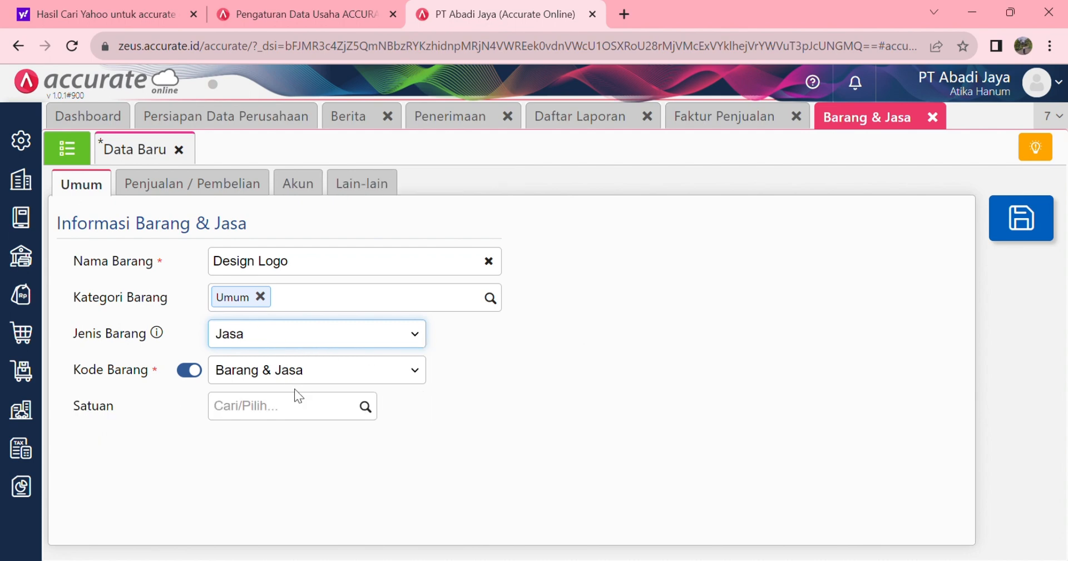
left_click(1041, 220)
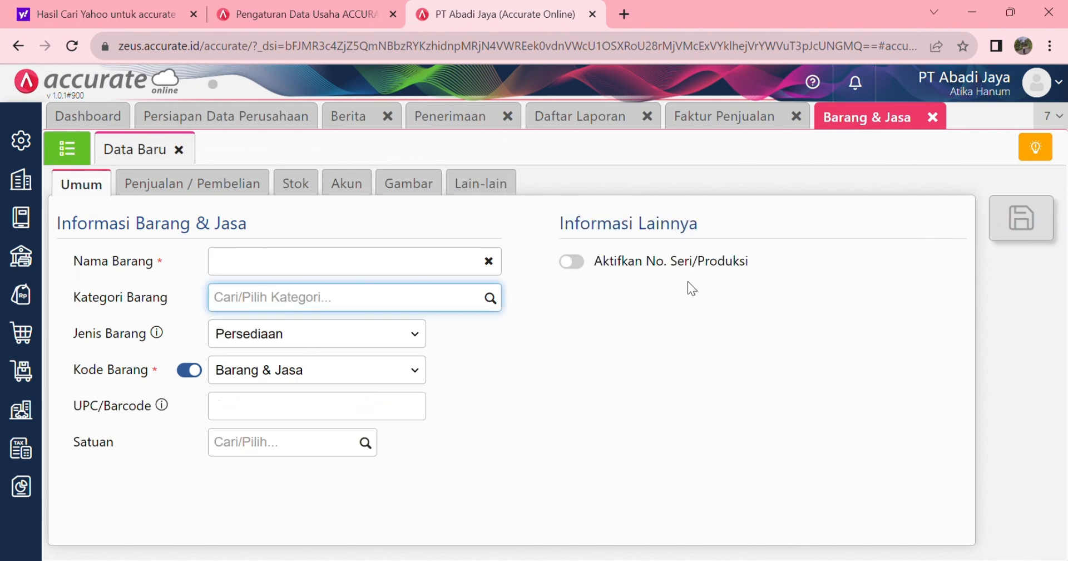
left_click(178, 149)
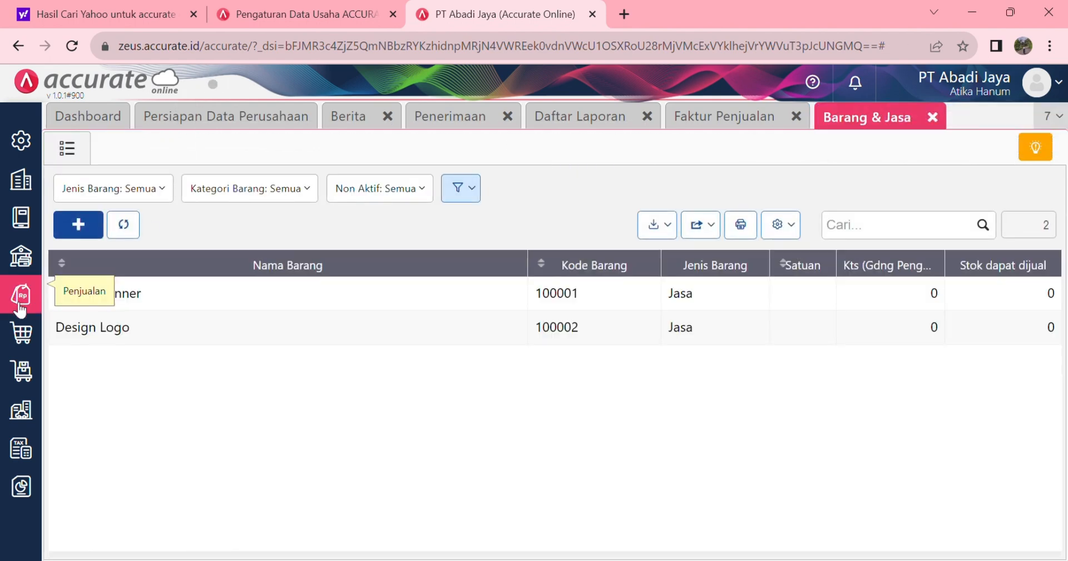
Close the open Barang & Jasa, Faktur Penjualan, Daftar Laporan and Penerimaan pages
left_click(23, 303)
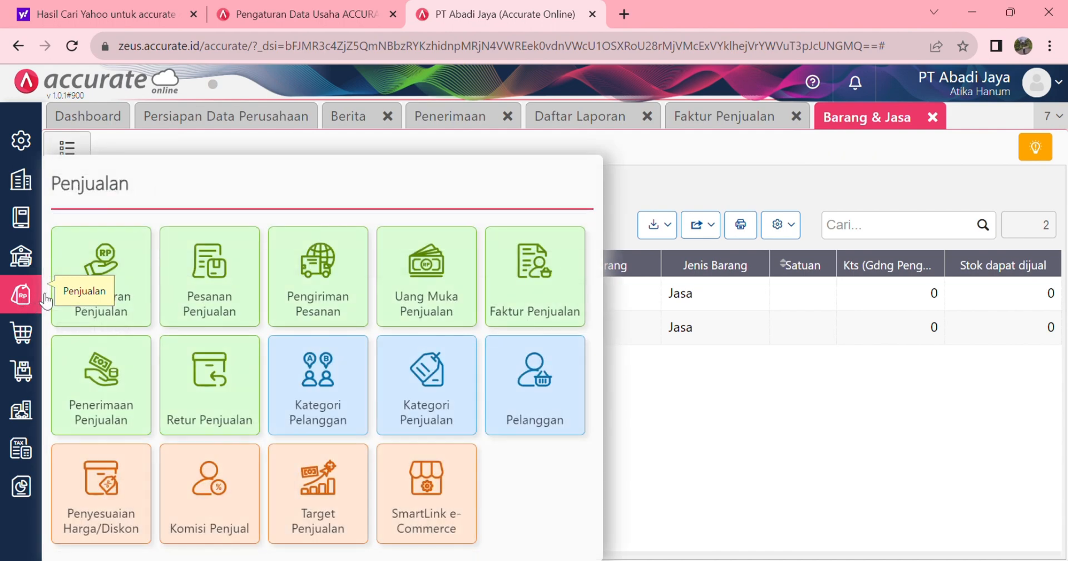
left_click(547, 284)
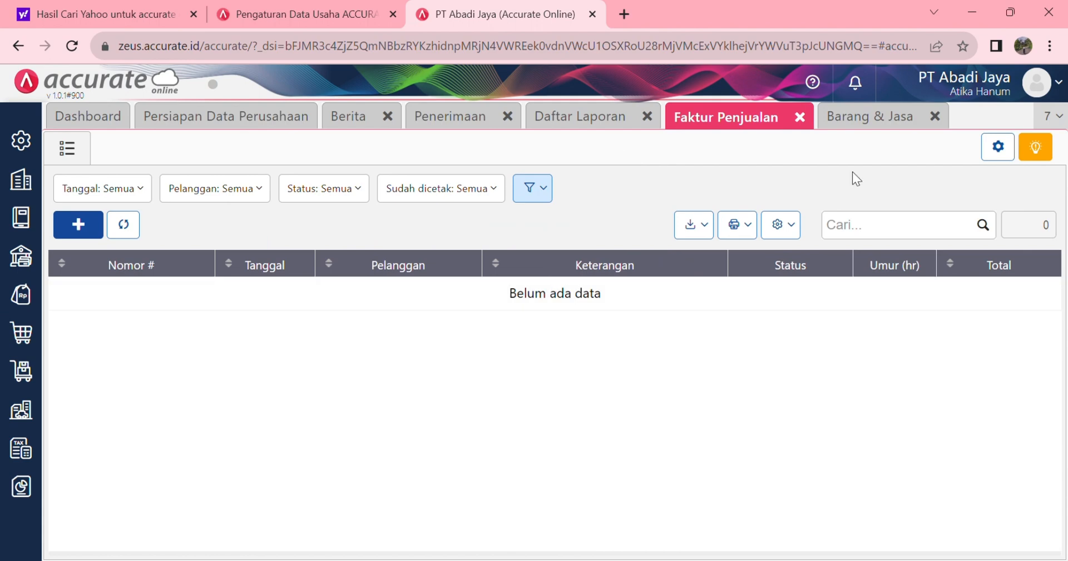
left_click(935, 116)
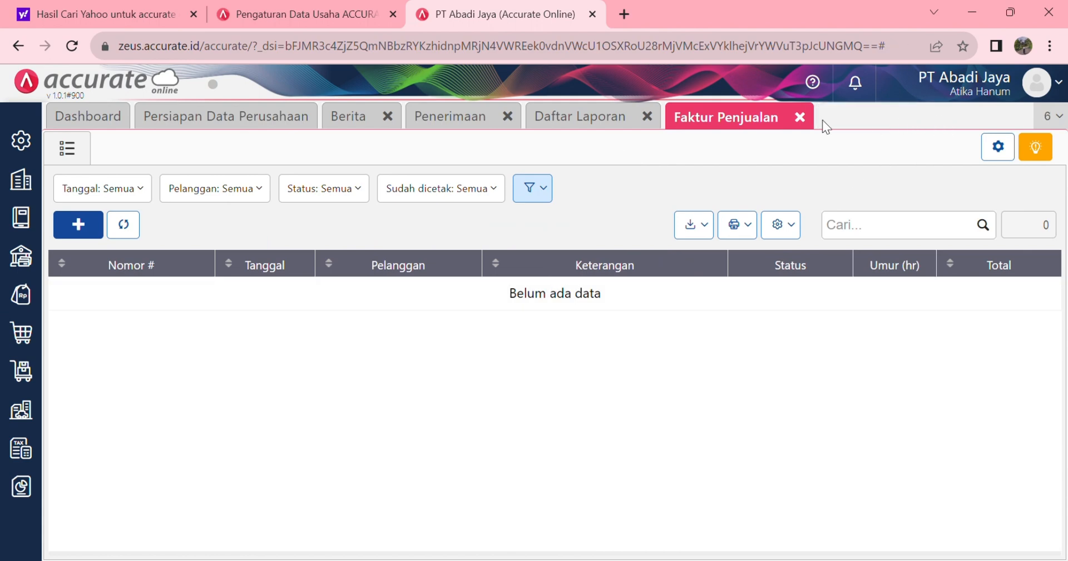
left_click(800, 117)
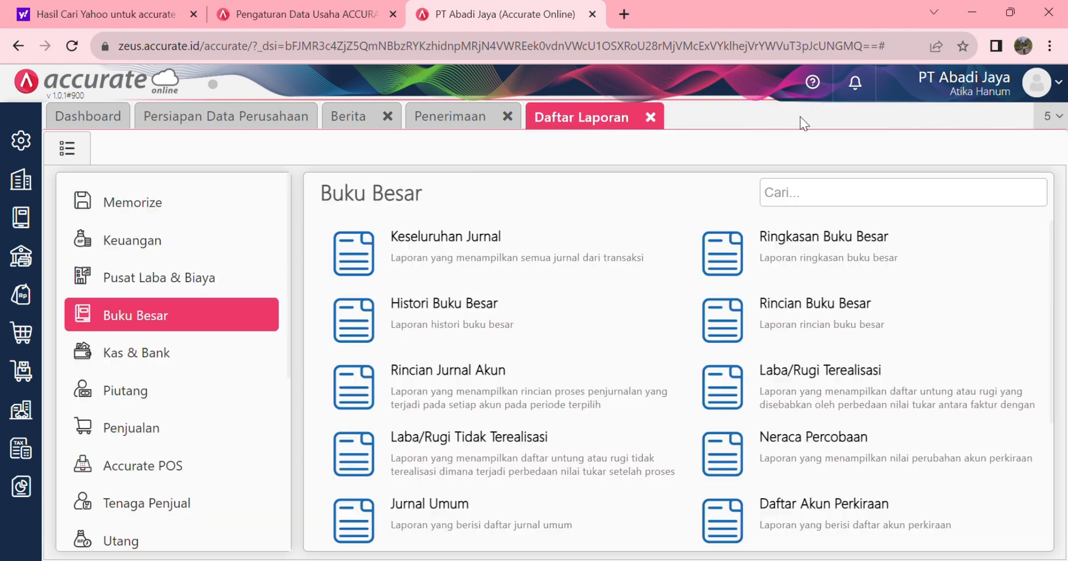
left_click(651, 118)
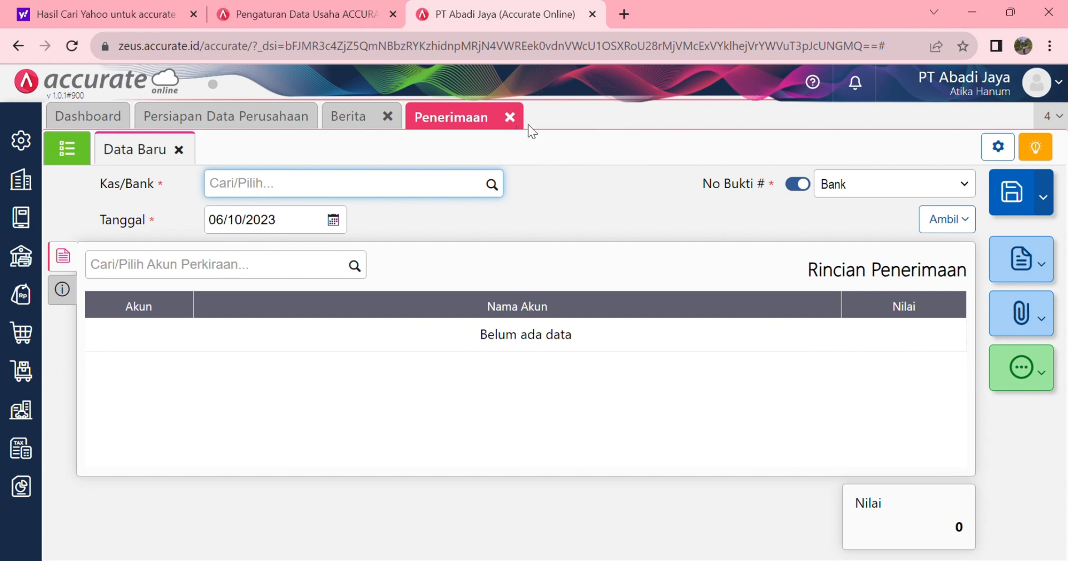
left_click(509, 117)
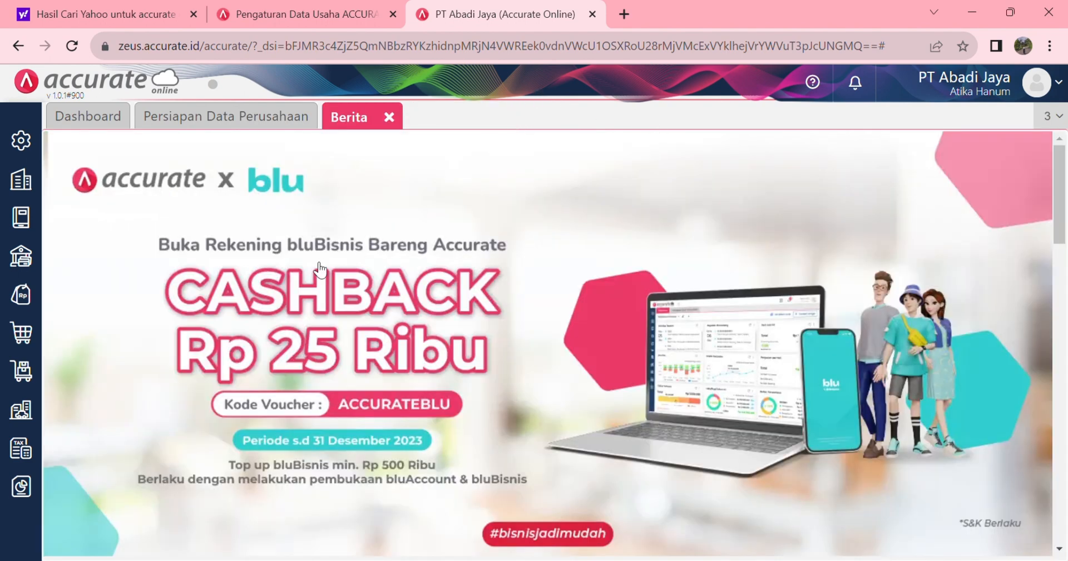
Start a new Faktur Penjualan under Penjualan for the registered customer, dated 03/11/2023
left_click(24, 301)
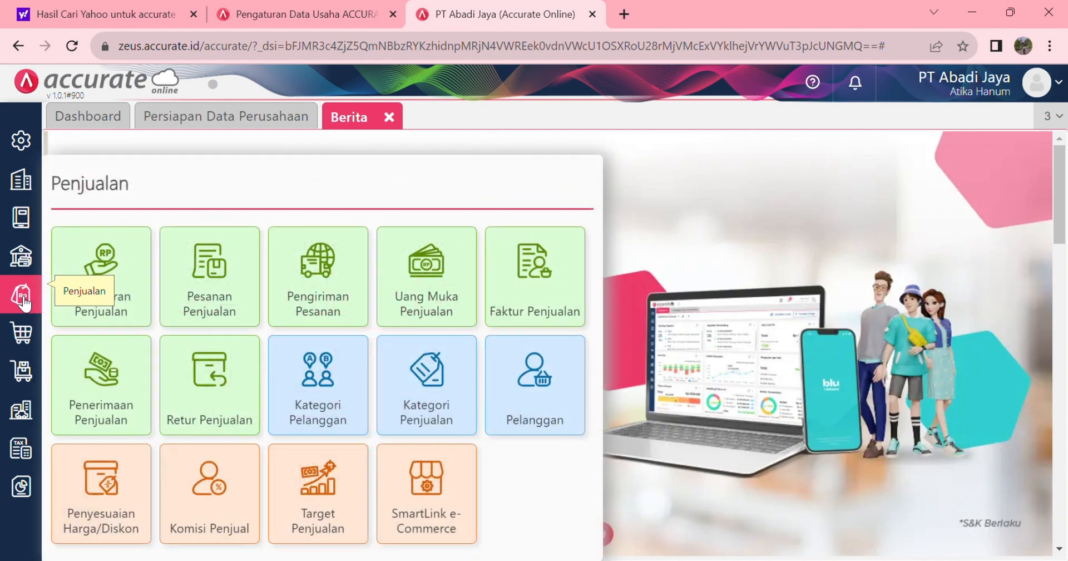
left_click(550, 287)
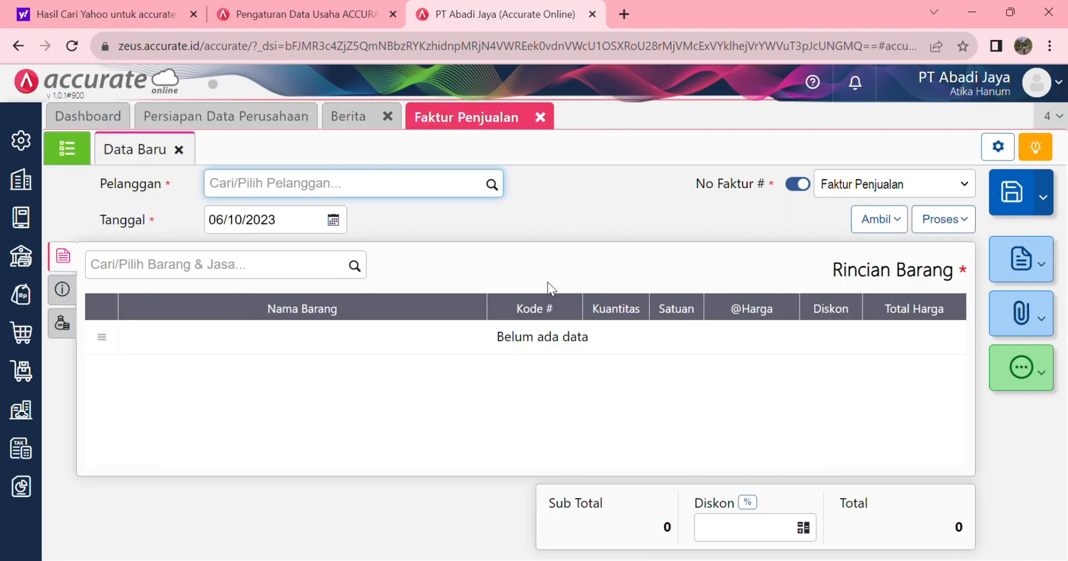
left_click(494, 186)
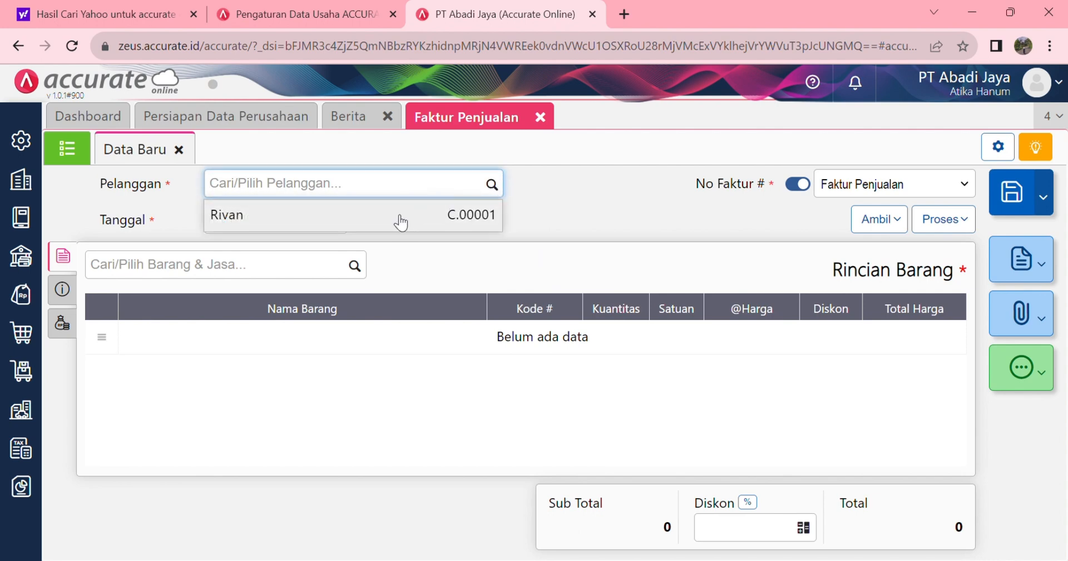
left_click(400, 221)
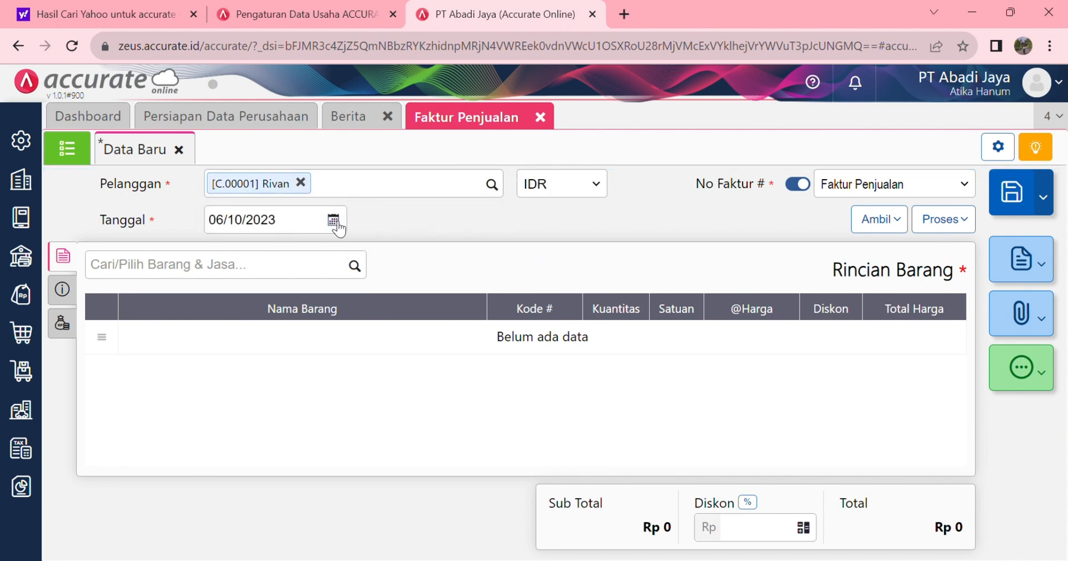
left_click(334, 221)
left_click(369, 247)
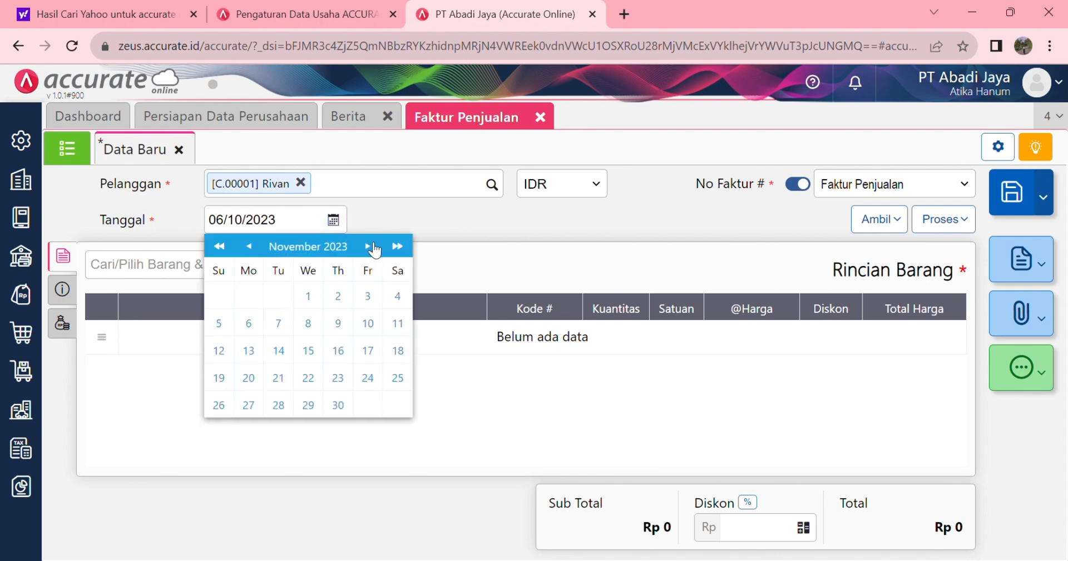
left_click(377, 290)
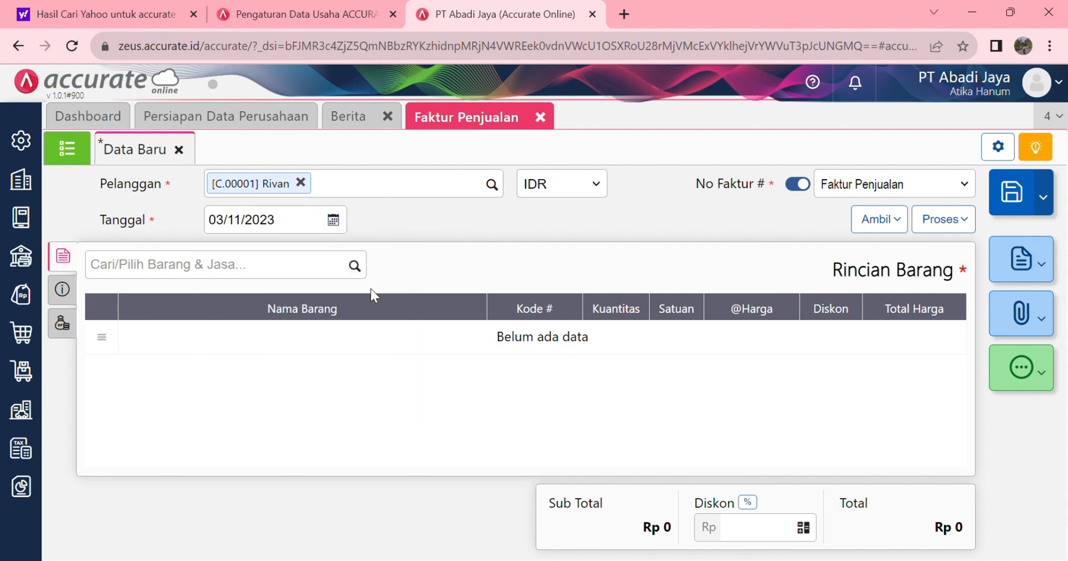
Select Design Banner as the invoice item and set its unit price to Rp 40.000
left_click(356, 266)
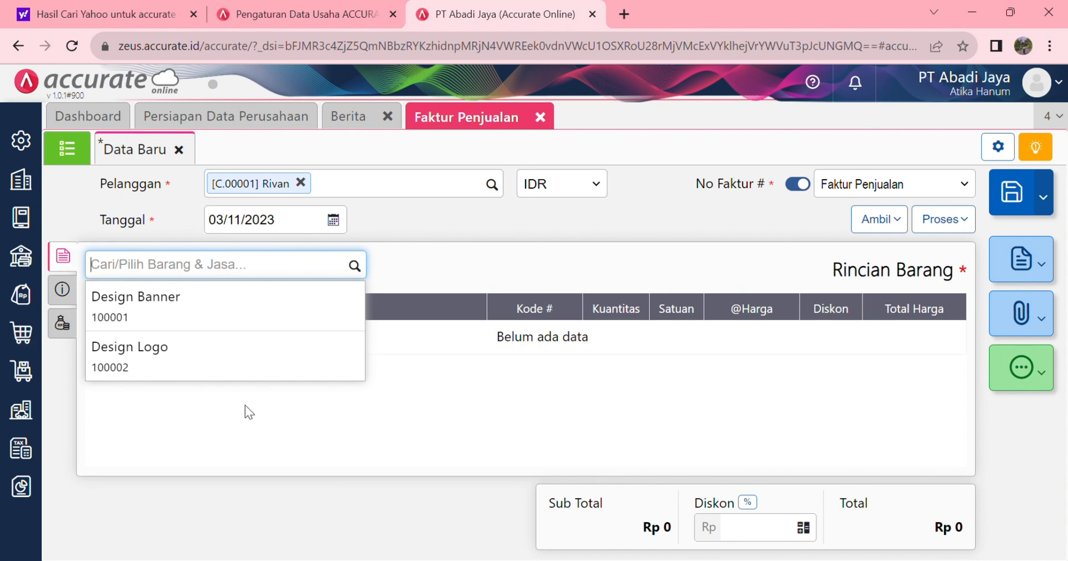
left_click(208, 312)
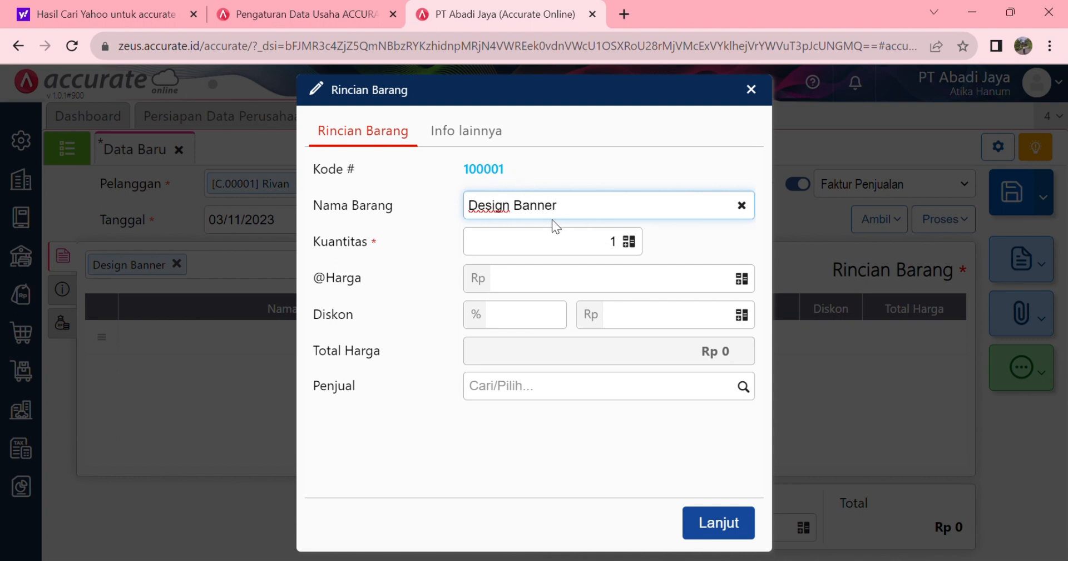
left_click(604, 288)
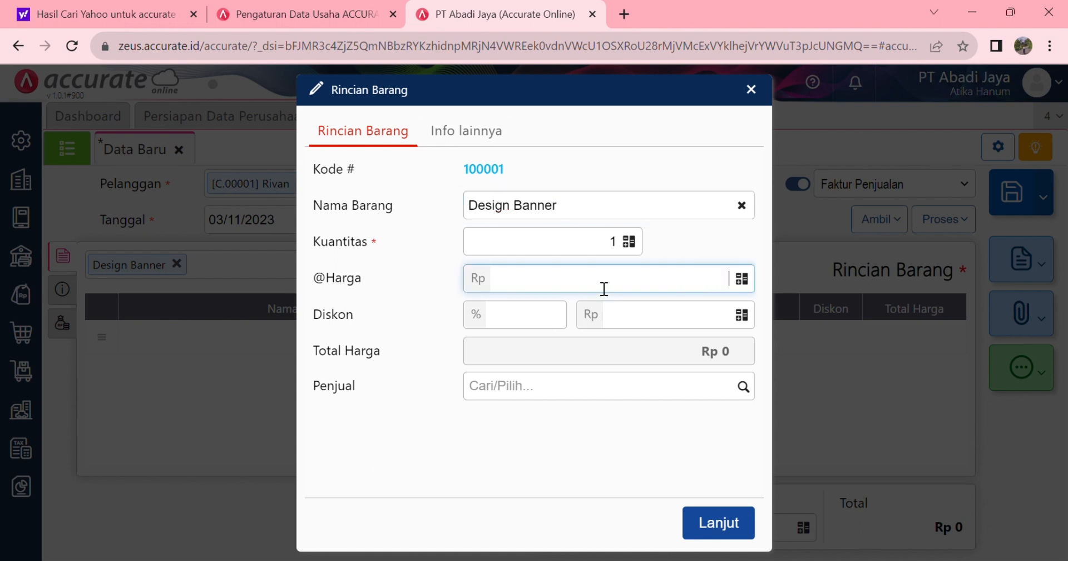
type("40.000")
left_click(636, 443)
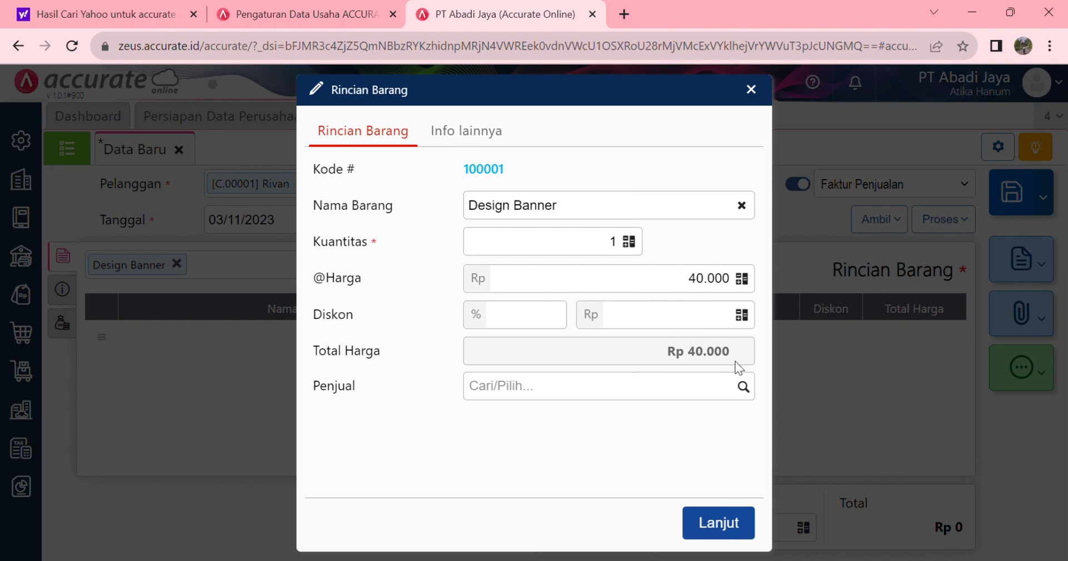
Enter the item's Keterangan as the customer's name followed by "Memesan Design Banner Senilai Rp 40.000", and add the line to the invoice
left_click(475, 142)
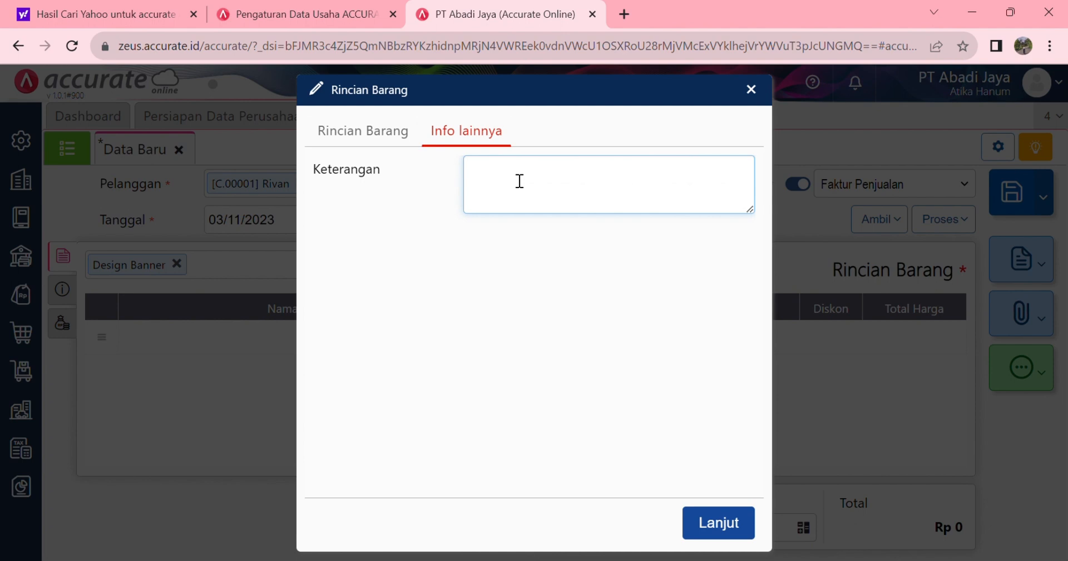
type("Rivan Memesan D")
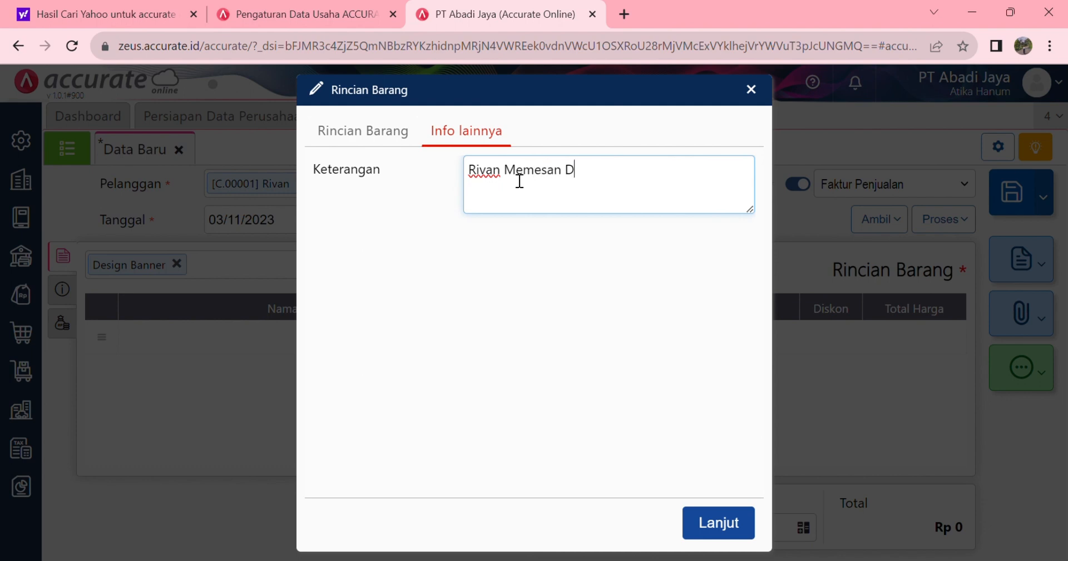
type("esign Banner")
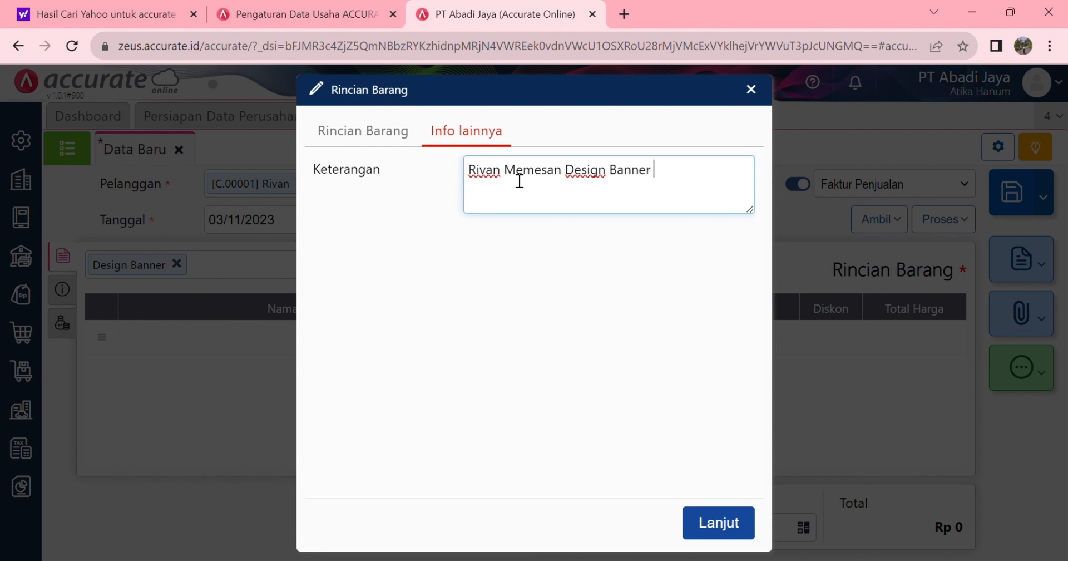
type(" Senilai Rp 40.0")
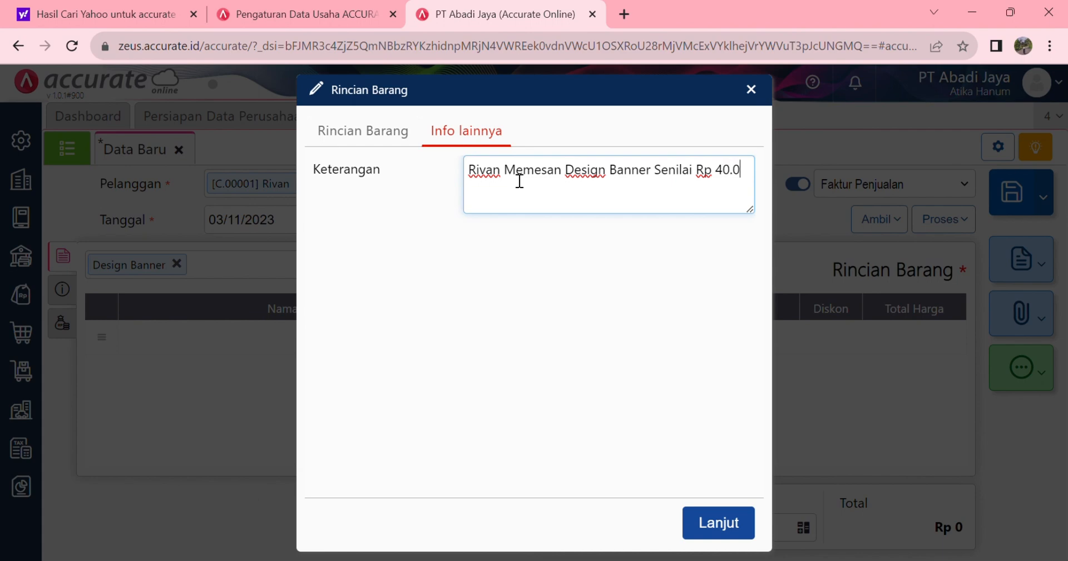
type("00")
left_click(722, 530)
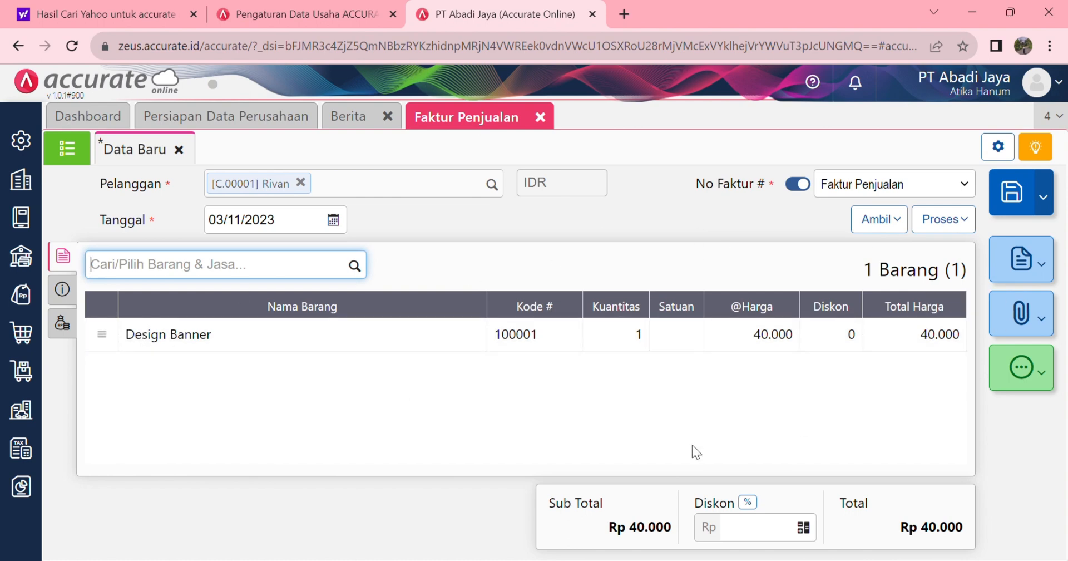
Check the Design Banner line's details and save the sales invoice
left_click(637, 526)
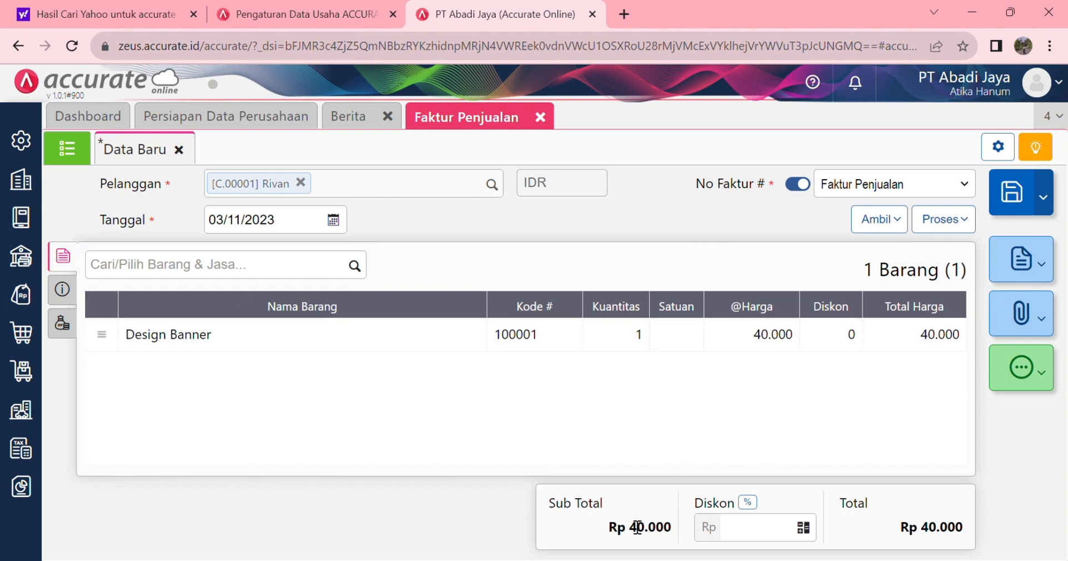
left_click(634, 348)
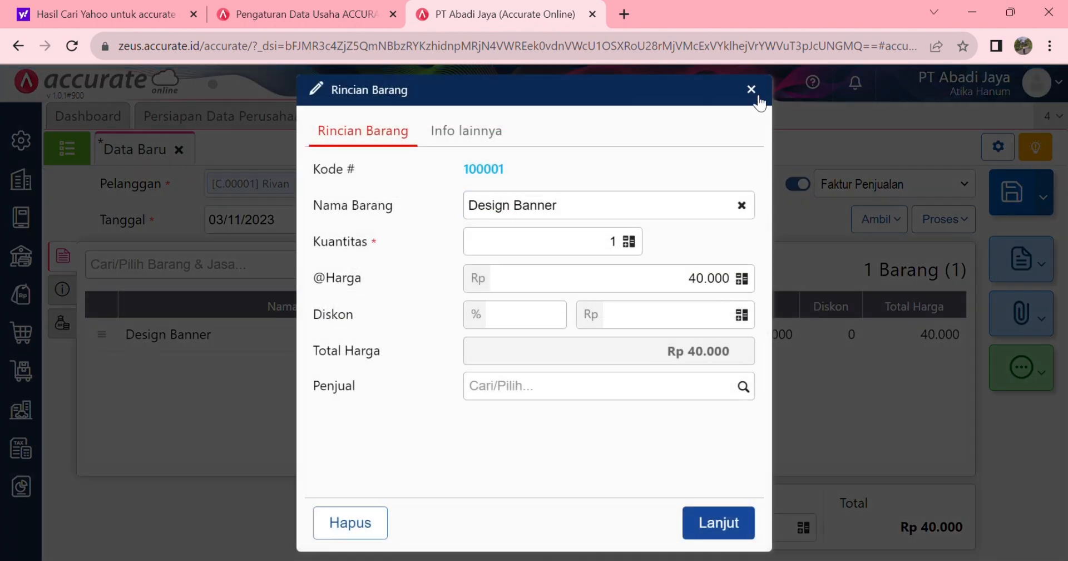
left_click(752, 90)
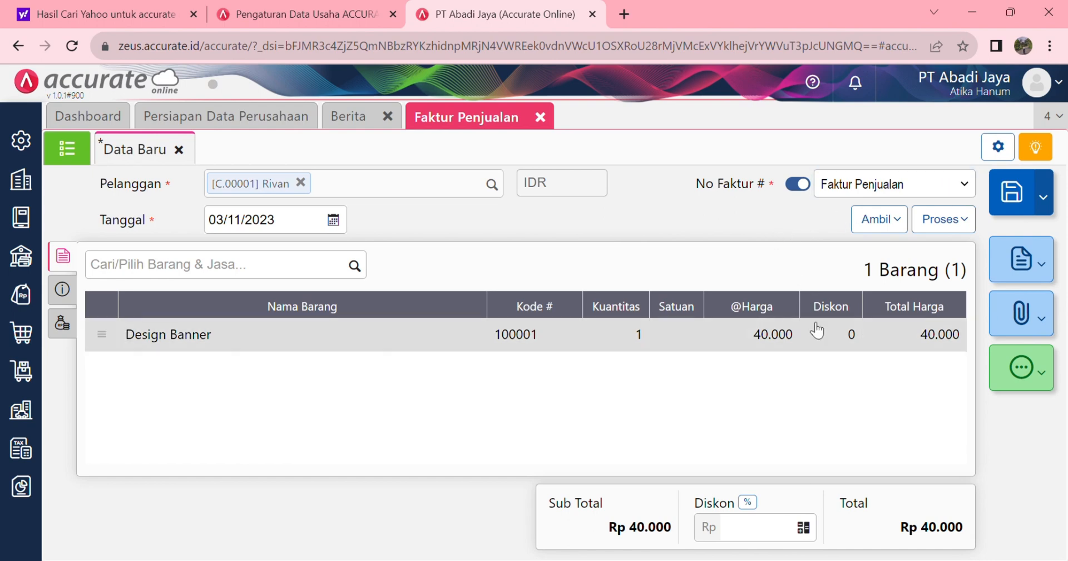
left_click(1014, 195)
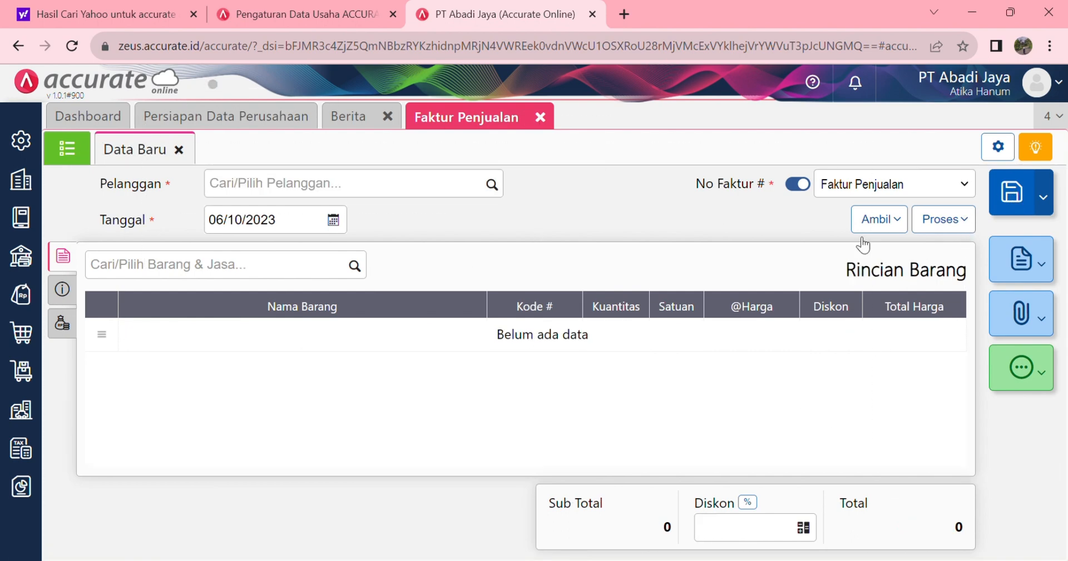
Choose the registered customer for the second sales invoice and date it 03/11/2023
left_click(497, 194)
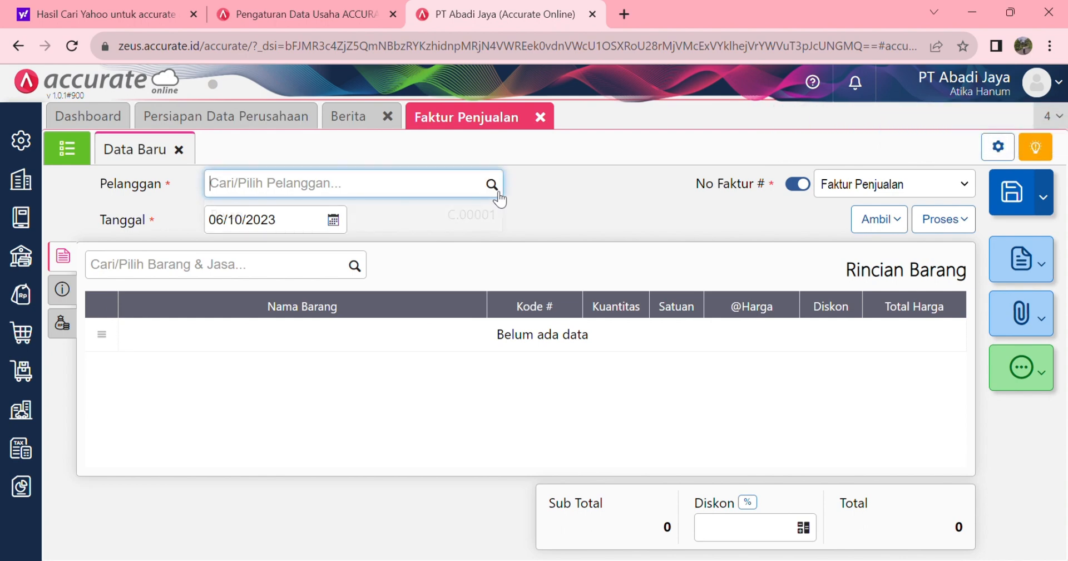
left_click(456, 217)
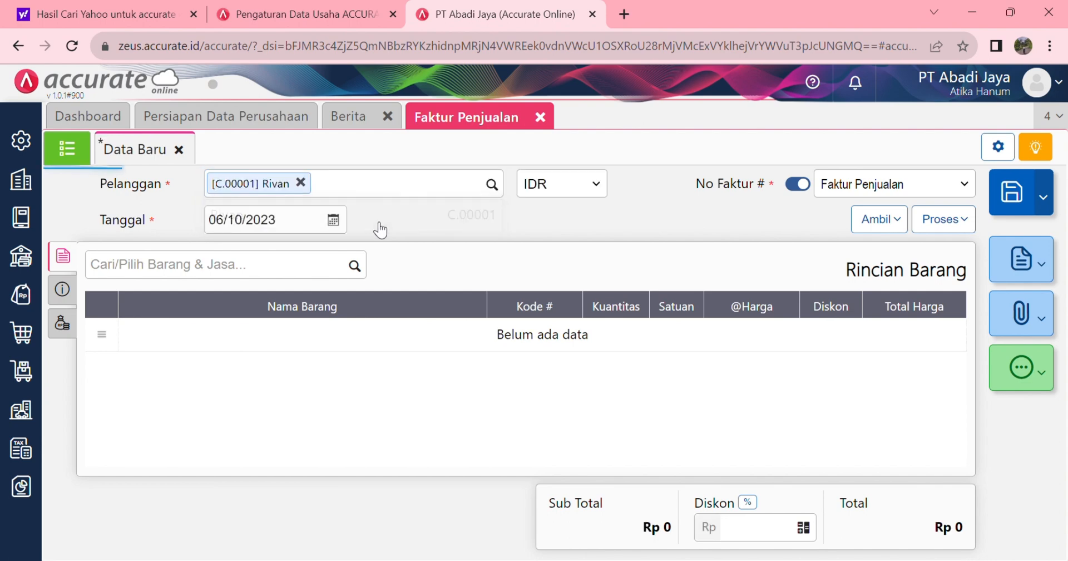
left_click(334, 221)
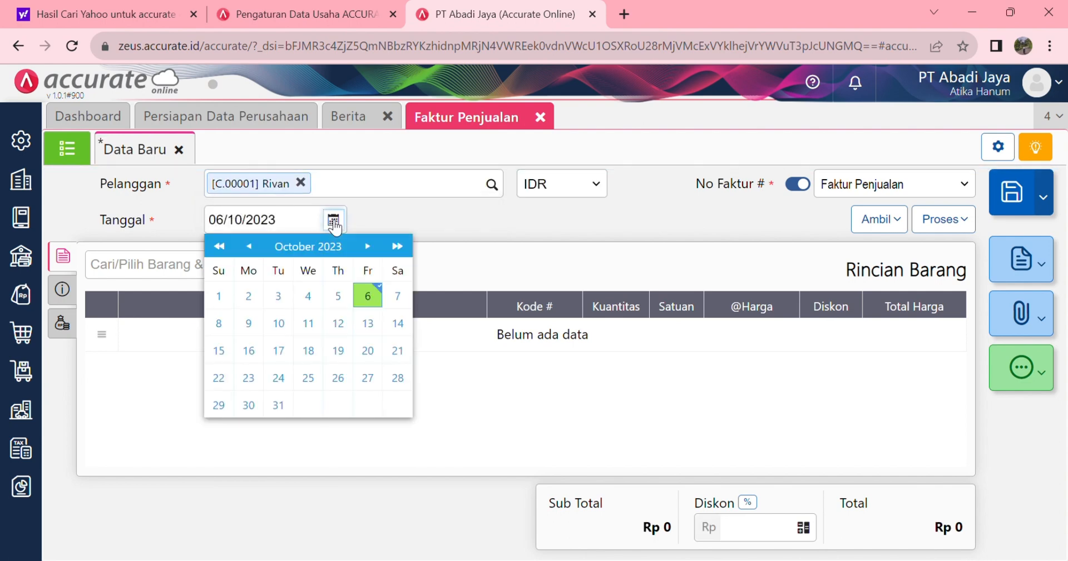
left_click(367, 246)
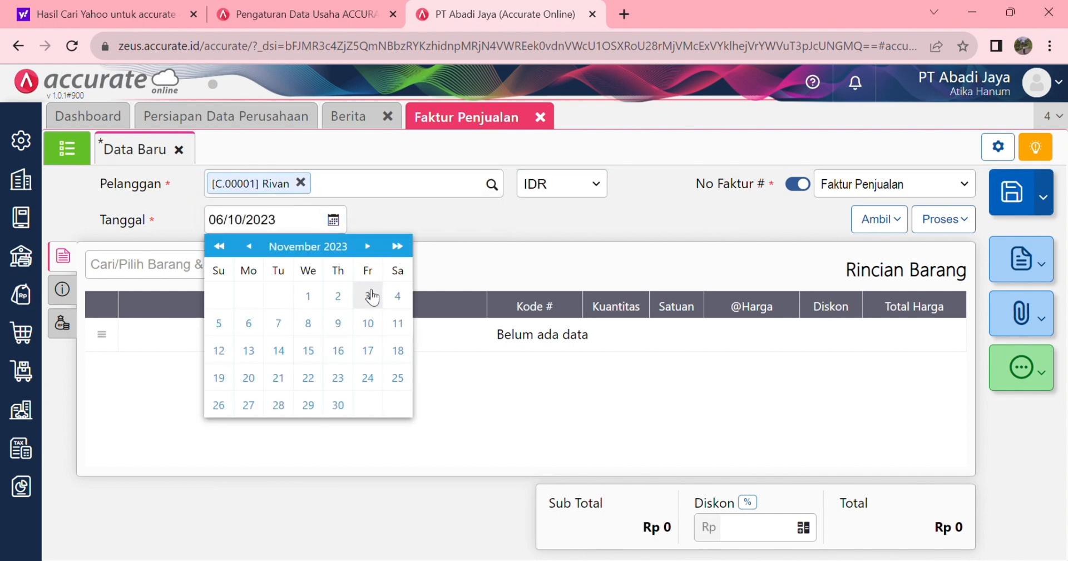
left_click(367, 296)
Select Design Logo as the invoice item and set its unit price to Rp 25.000
left_click(354, 265)
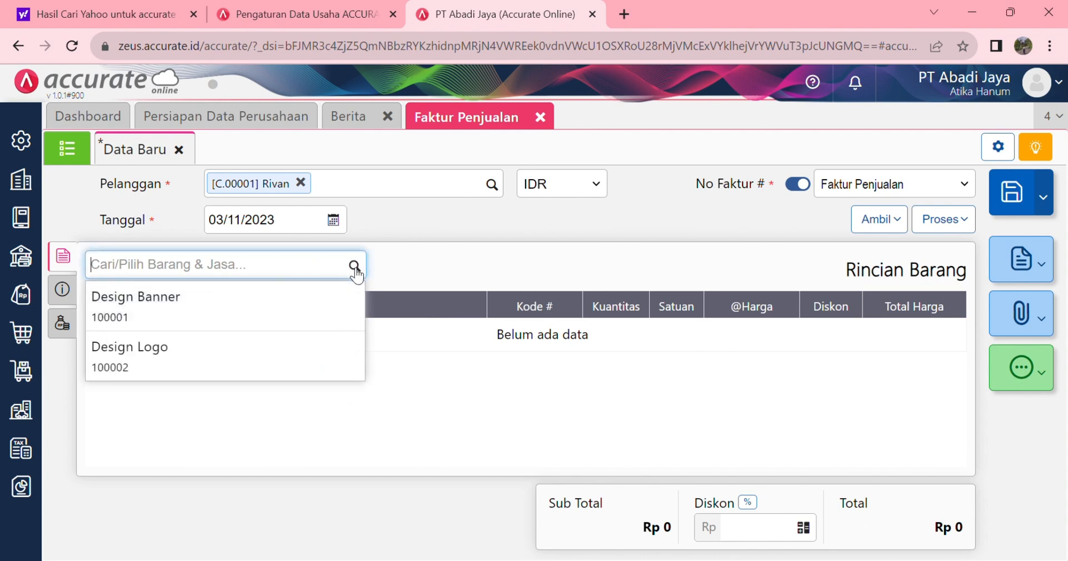
left_click(273, 342)
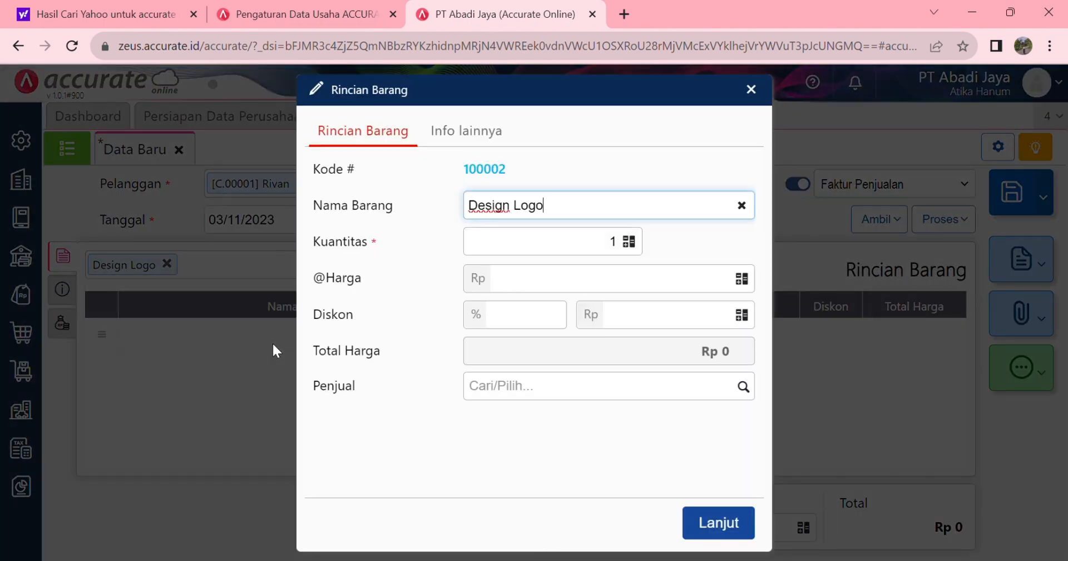
left_click(629, 289)
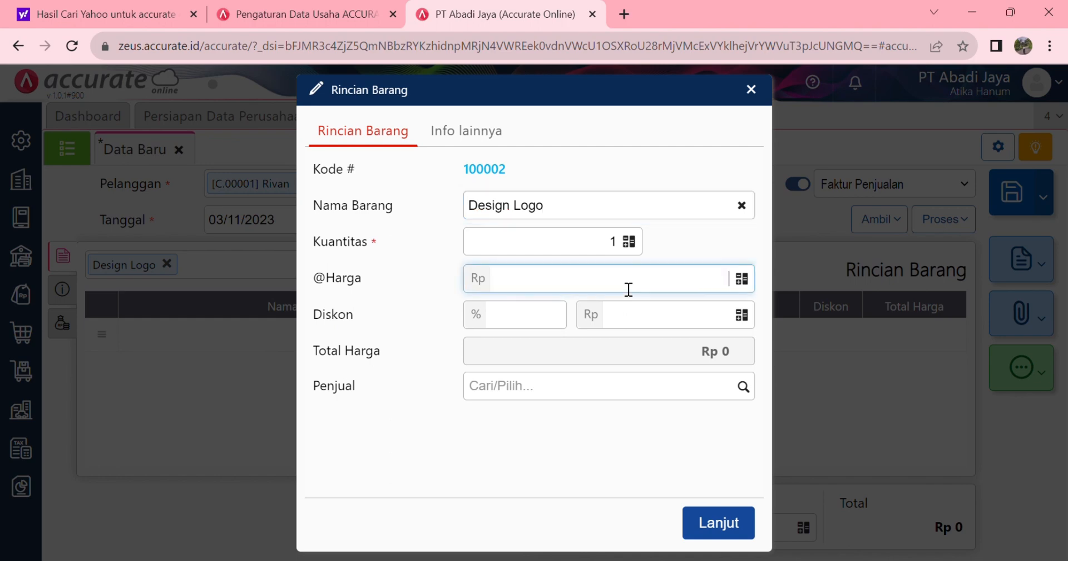
type("25.000")
left_click(626, 419)
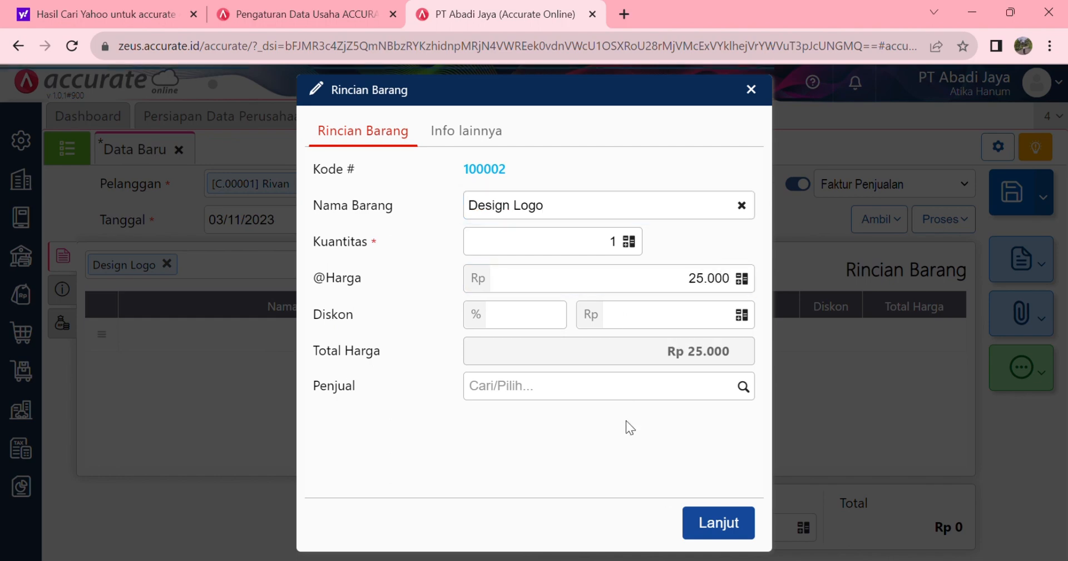
Enter the item's Keterangan as the customer's name followed by "Memesan Design Logo Senilai Rp 25.000", add the line and save the invoice
left_click(490, 146)
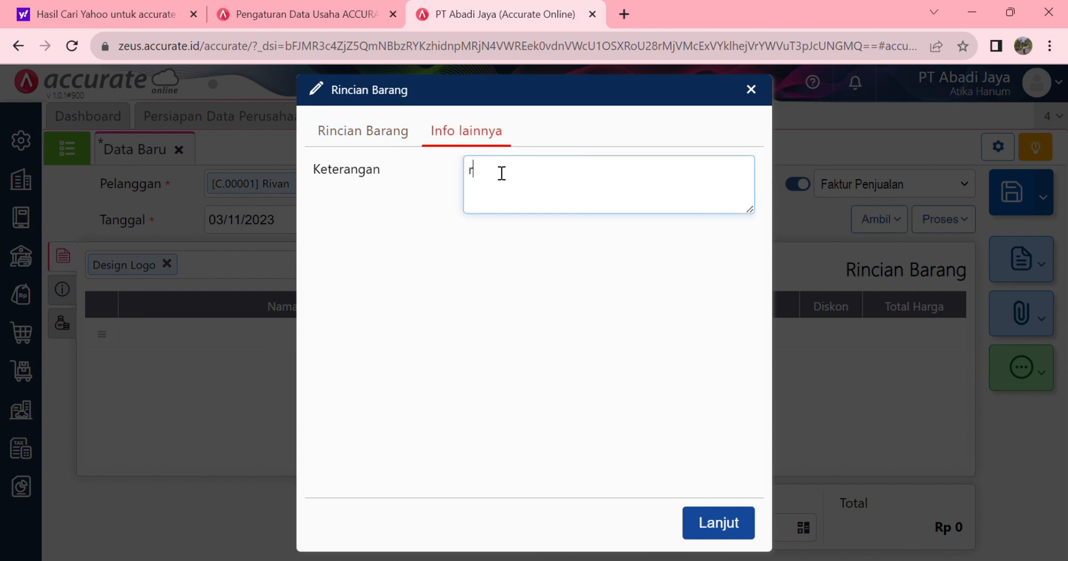
type("Rivan Memesan")
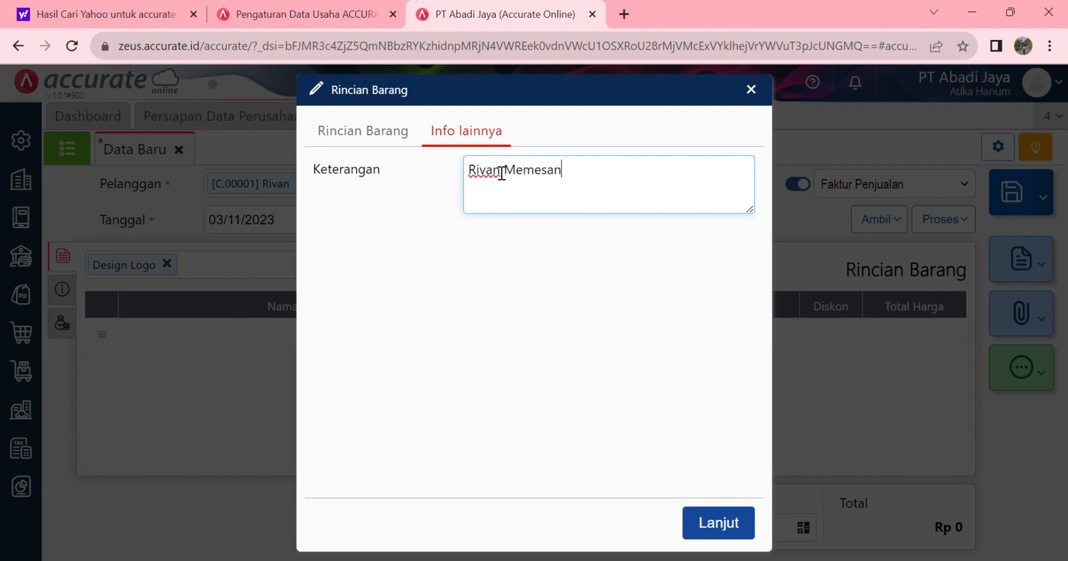
type(" Design Logo")
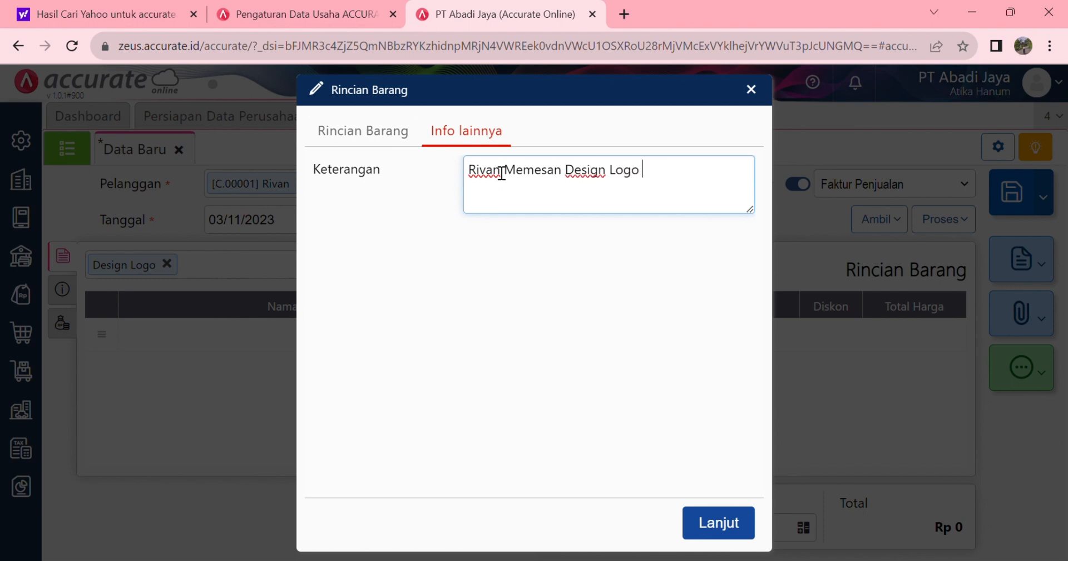
type(" Senilai Rp 25")
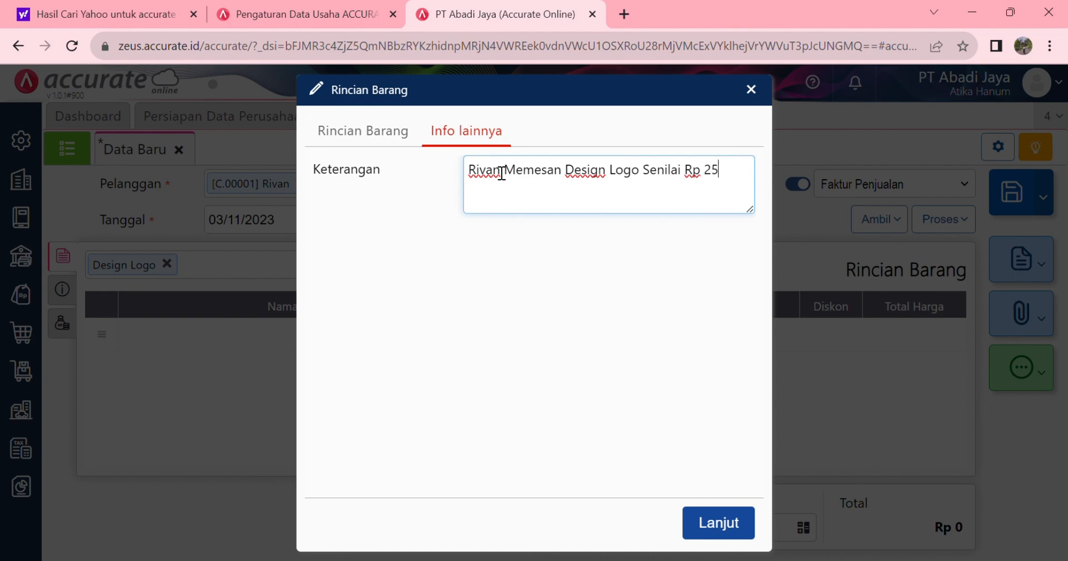
type(".000")
left_click(712, 525)
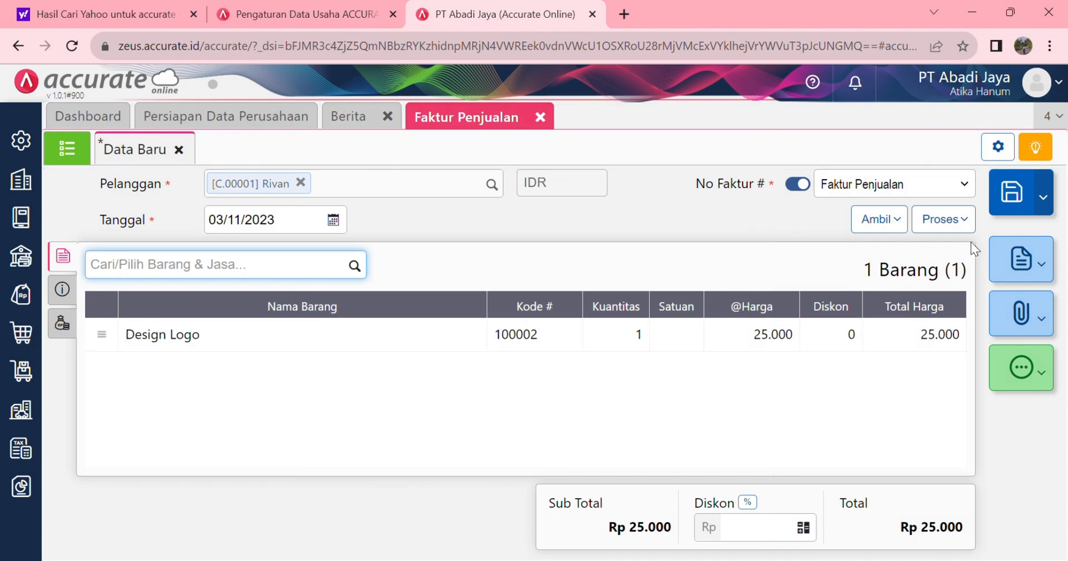
left_click(1013, 203)
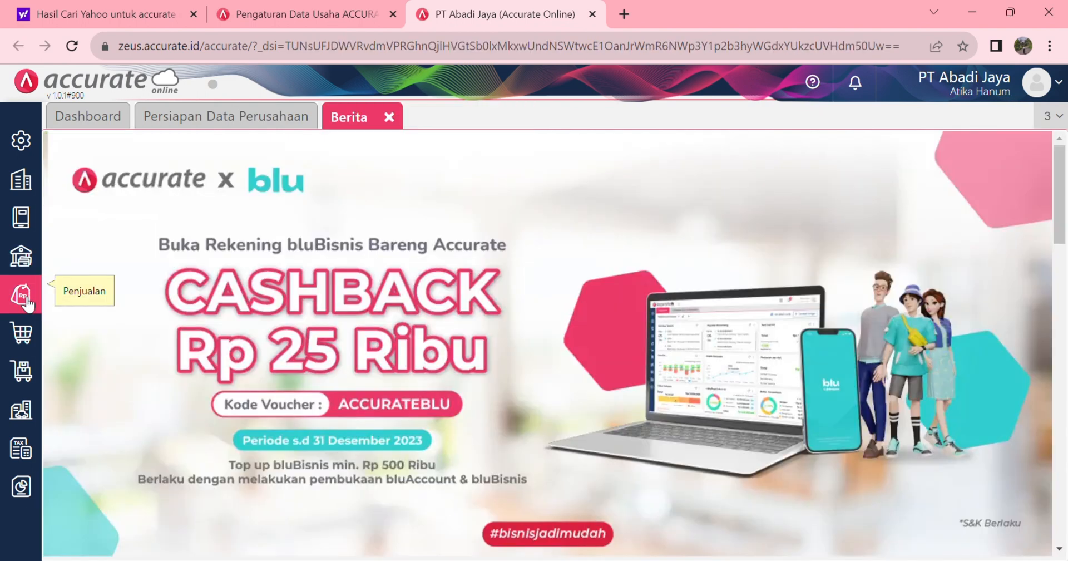
Start a new Penerimaan Penjualan under Penjualan, received from the registered customer into the Bank account
left_click(25, 301)
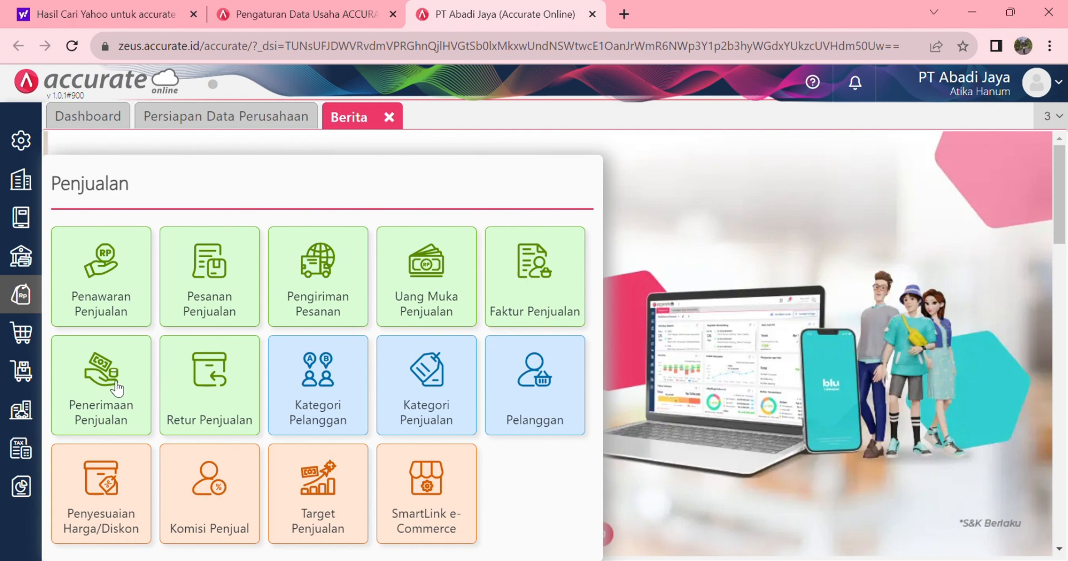
left_click(101, 392)
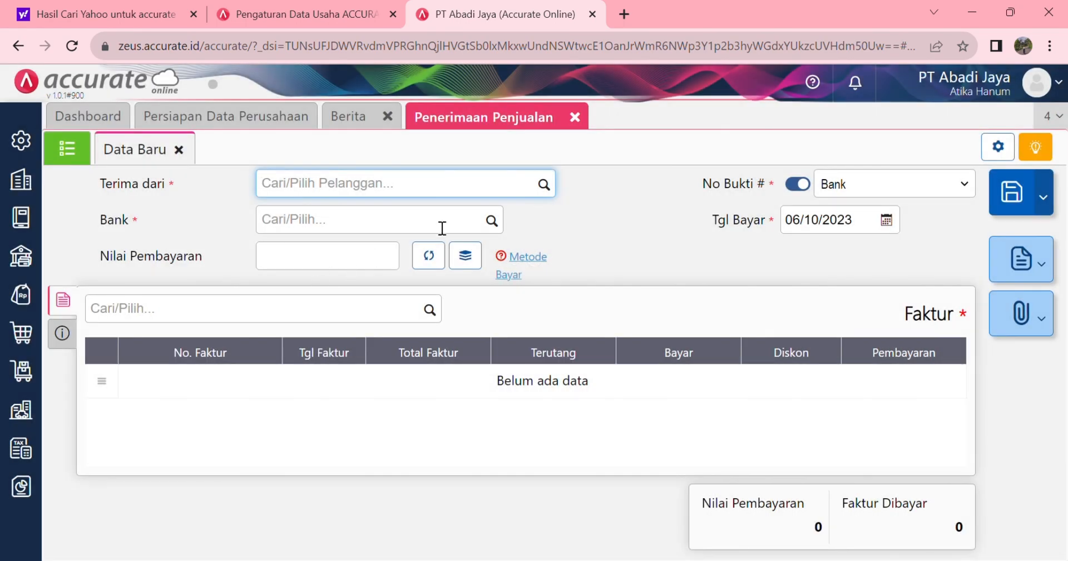
left_click(544, 184)
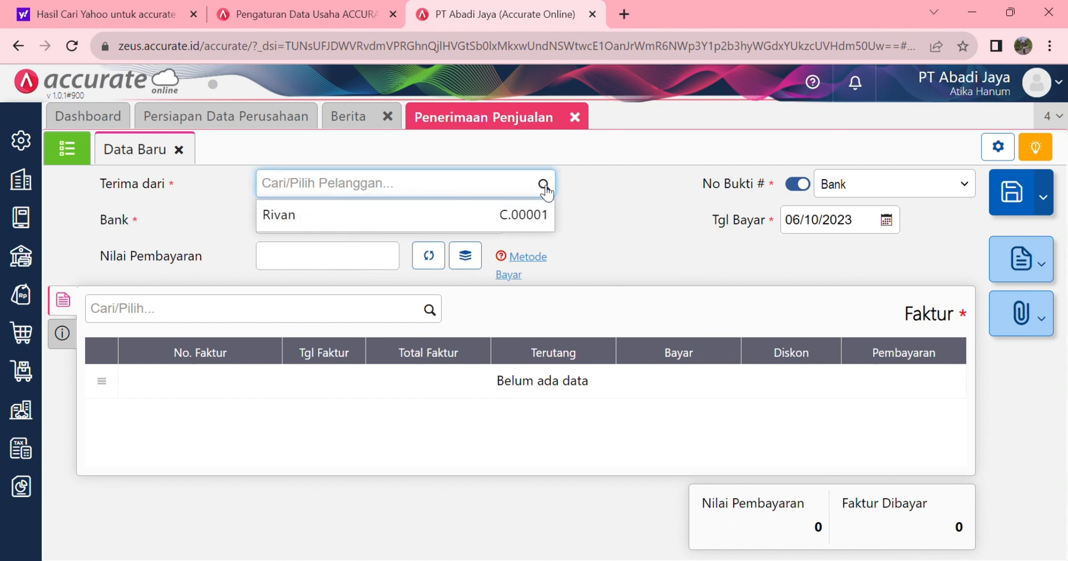
left_click(360, 217)
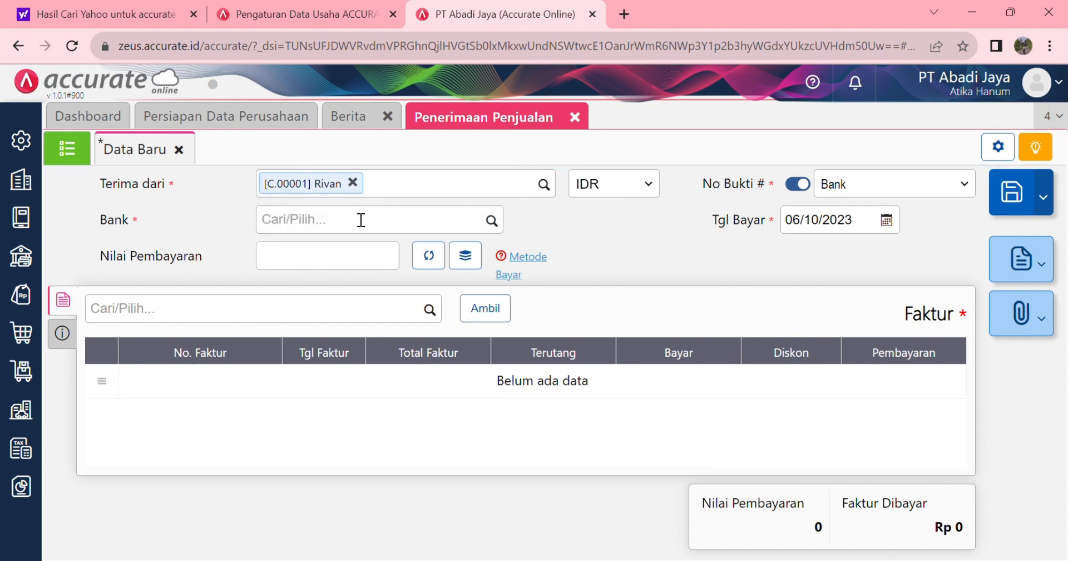
left_click(493, 222)
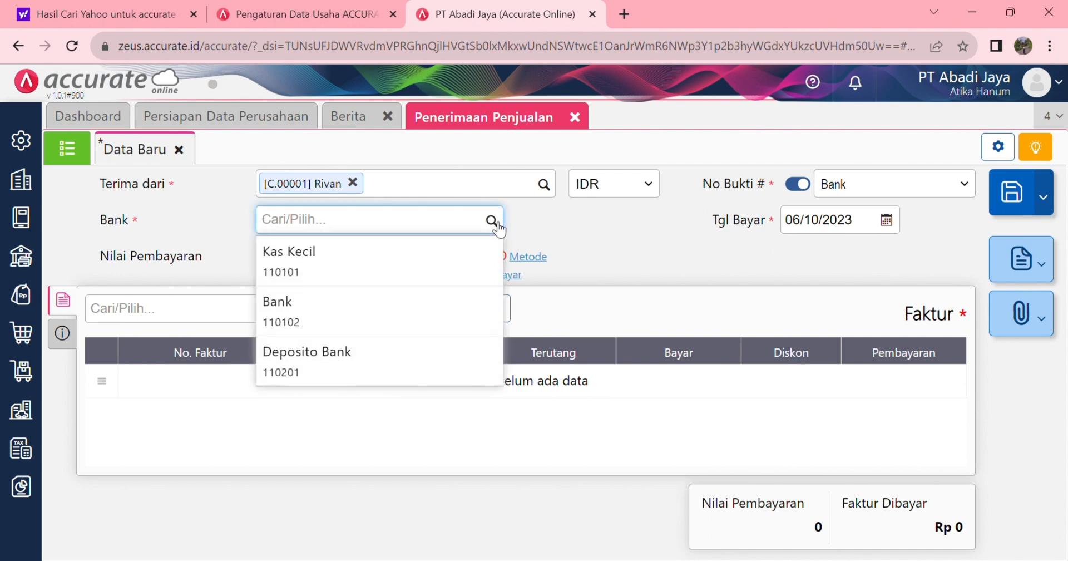
left_click(426, 315)
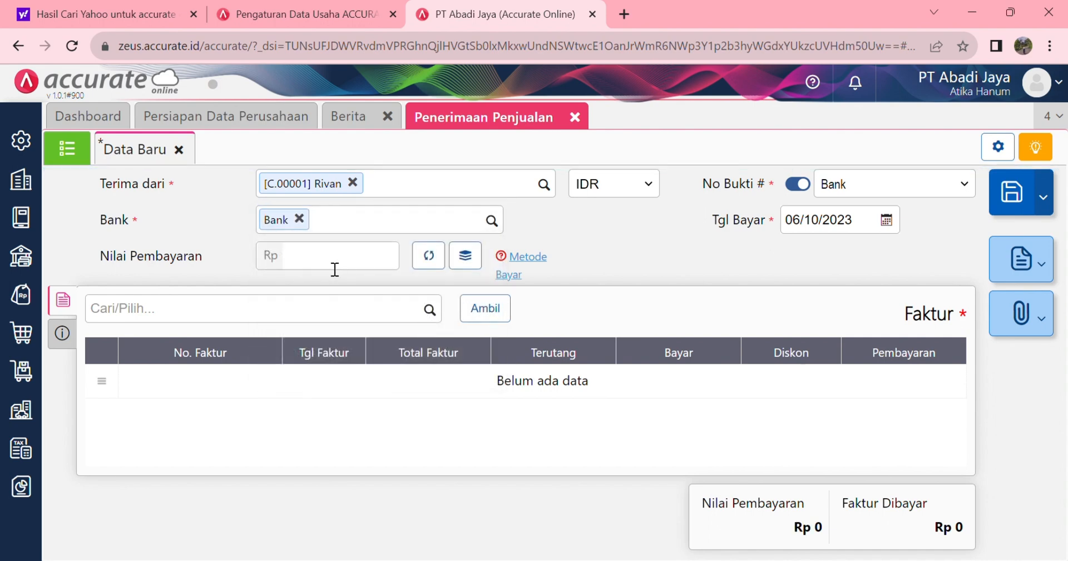
Set the Nilai Pembayaran to Rp 40.000 and apply it to the customer's Rp 40.000 invoice
left_click(373, 264)
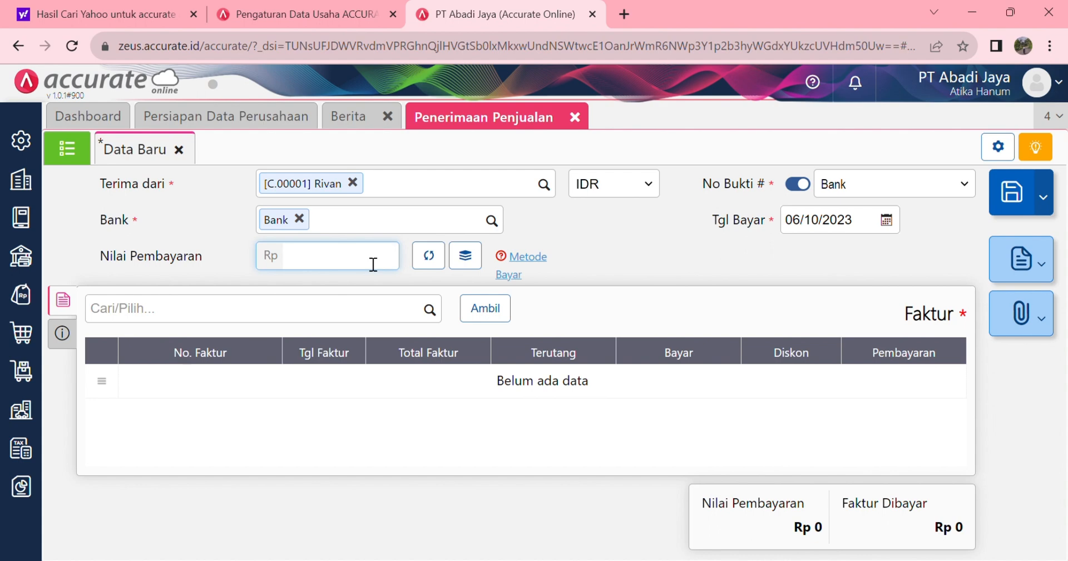
type("400000")
left_click(436, 316)
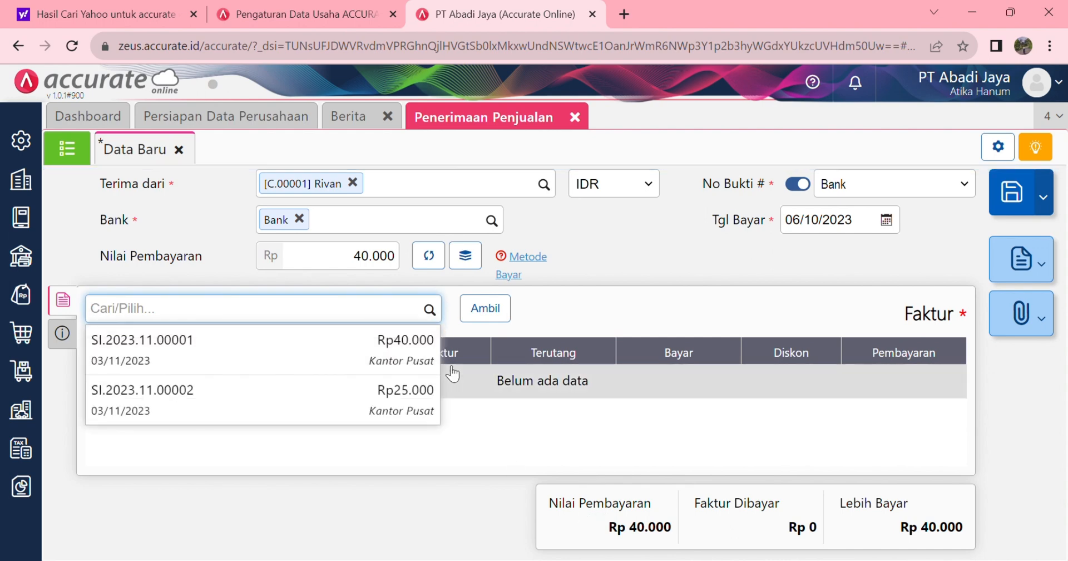
left_click(381, 355)
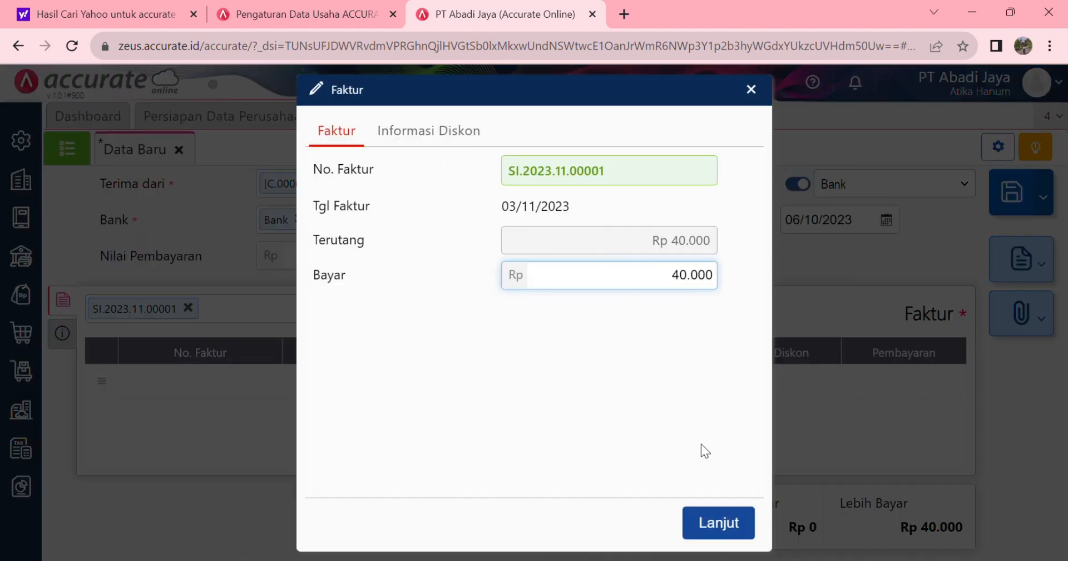
left_click(721, 528)
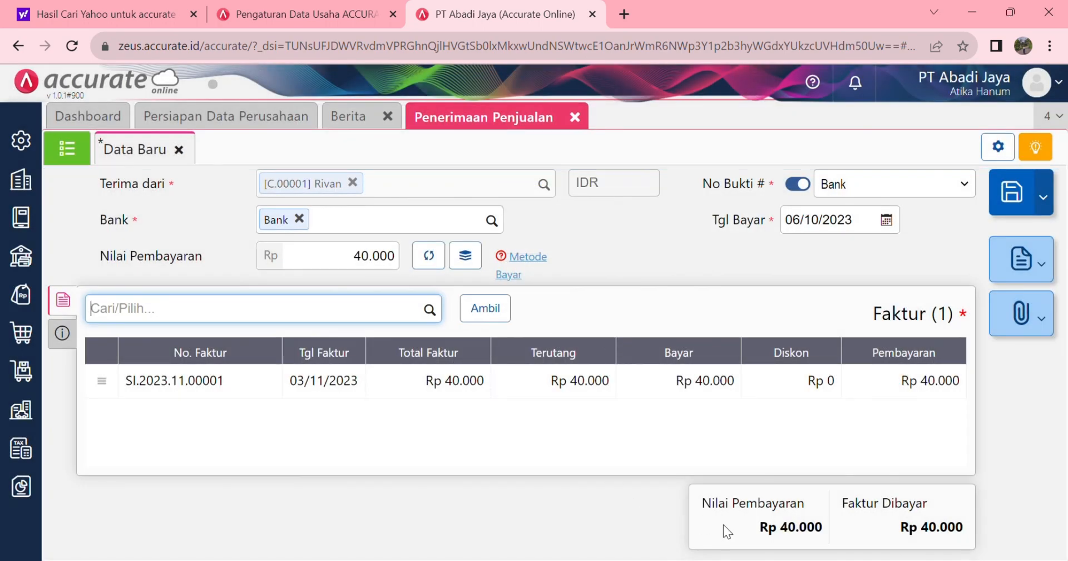
left_click(479, 309)
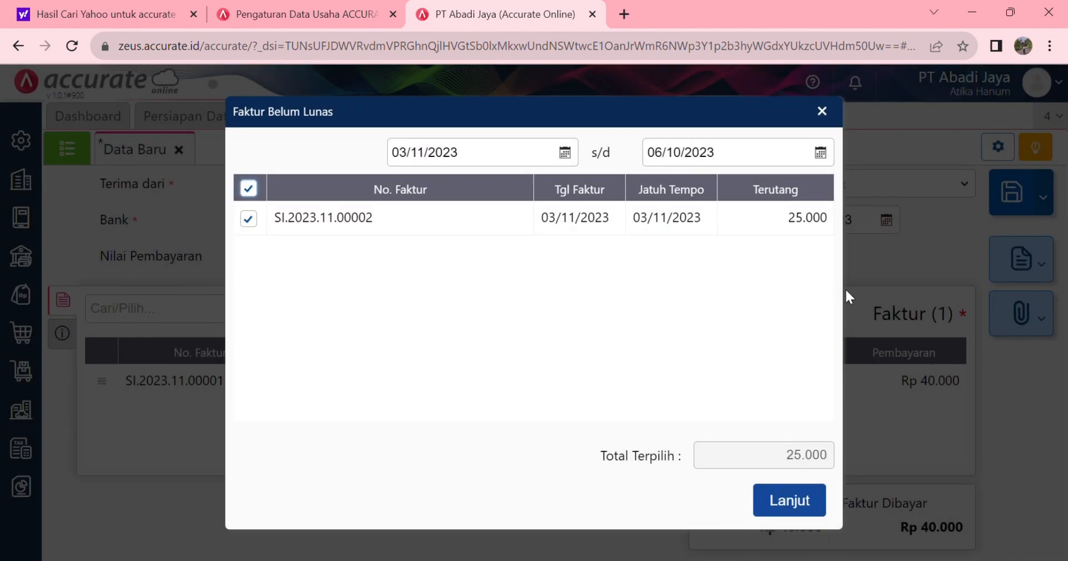
left_click(822, 112)
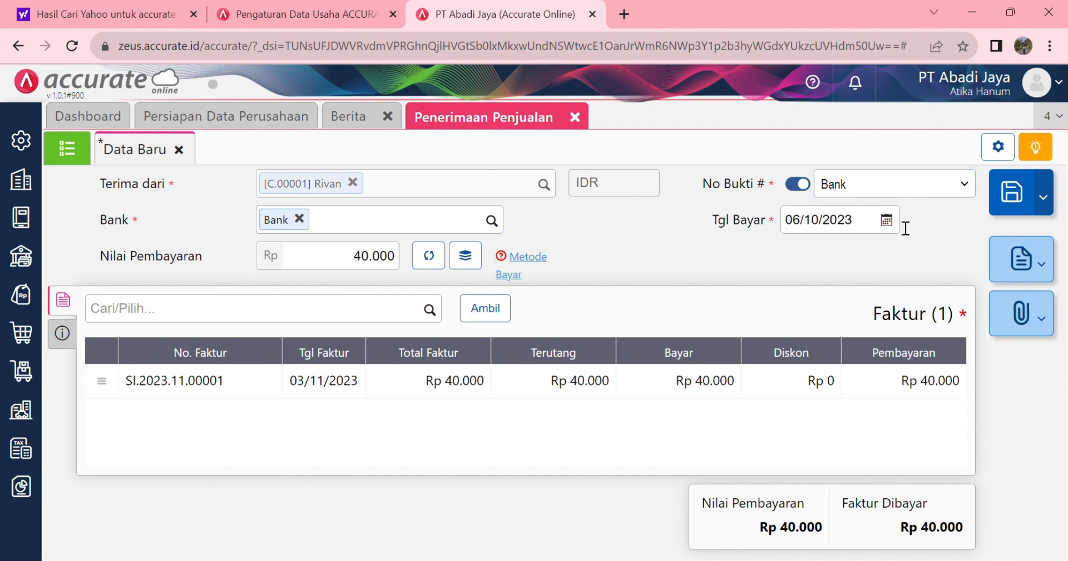
Set the receipt's Tgl Bayar to 03/11/2023 and save the receipt
left_click(887, 220)
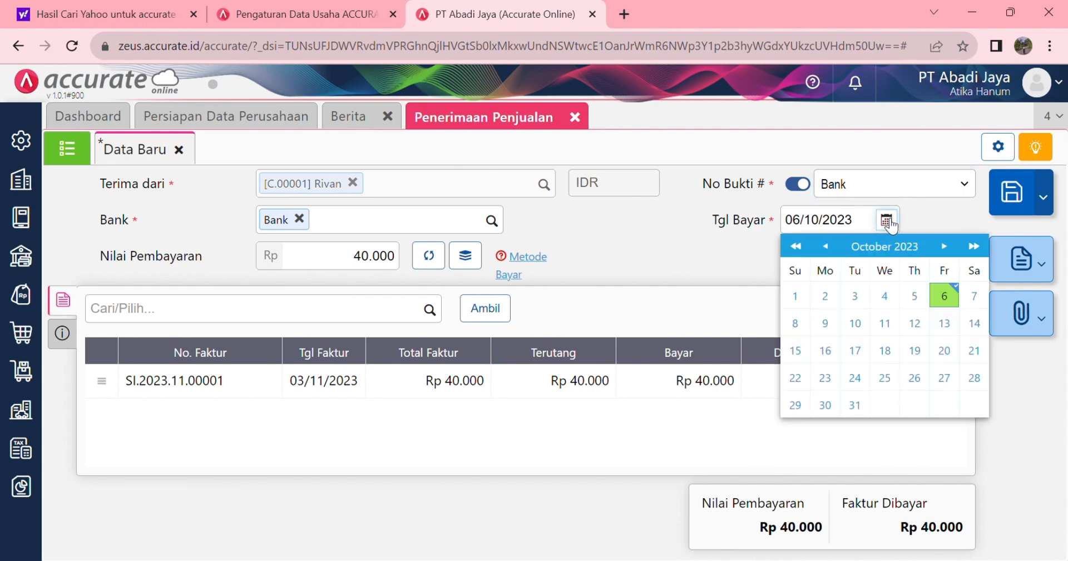
left_click(948, 249)
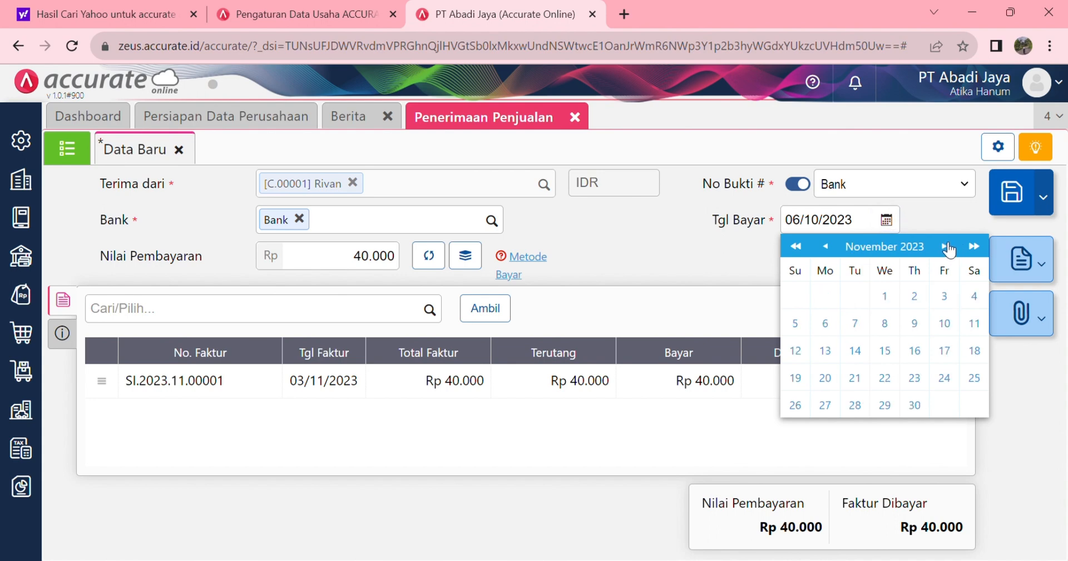
left_click(949, 296)
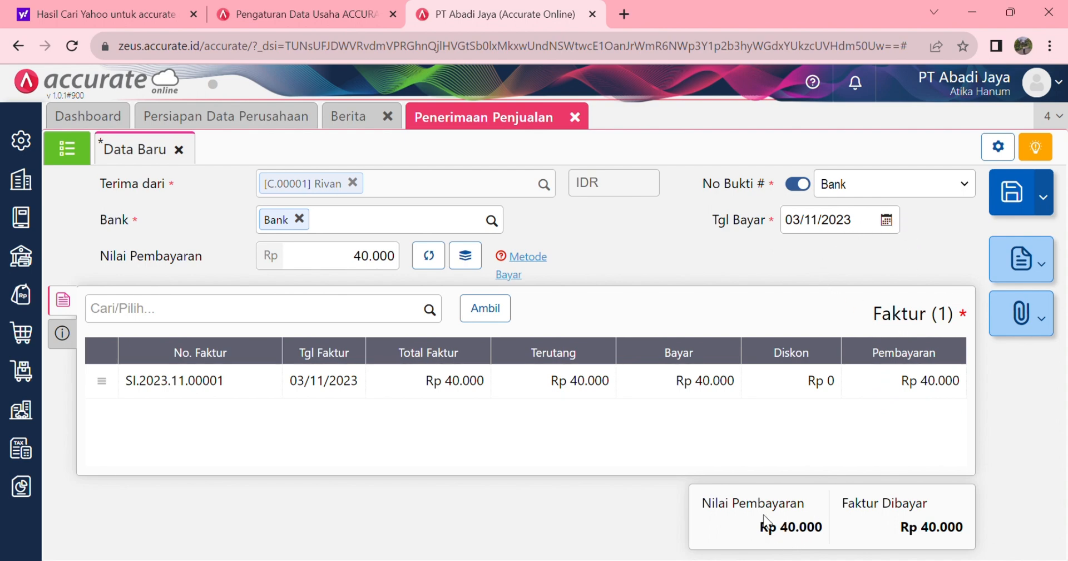
left_click(1020, 203)
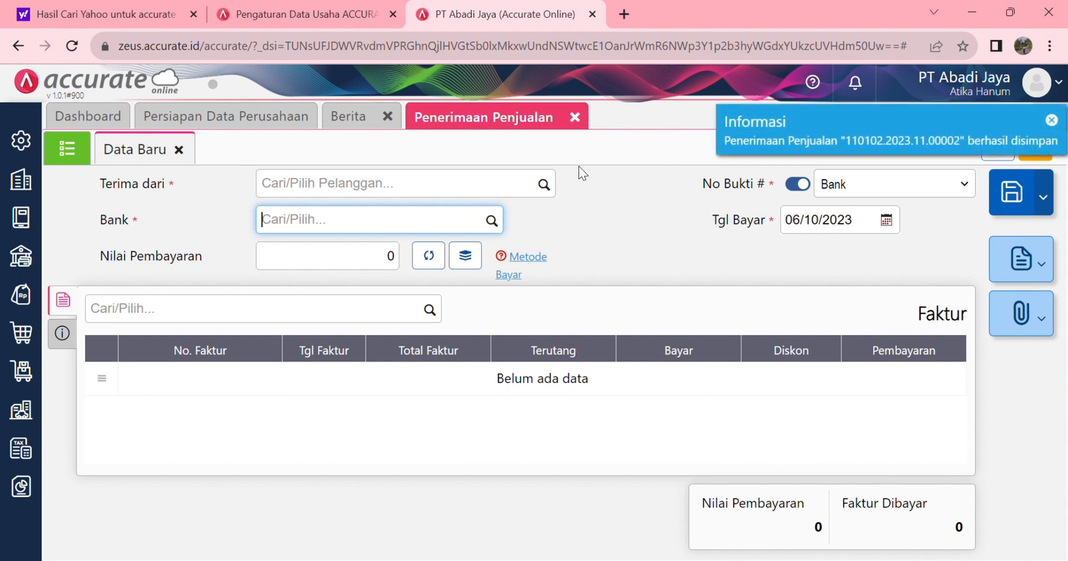
Enter a second sales receipt from the same customer into Bank with a Nilai Pembayaran of Rp 25.000
left_click(544, 183)
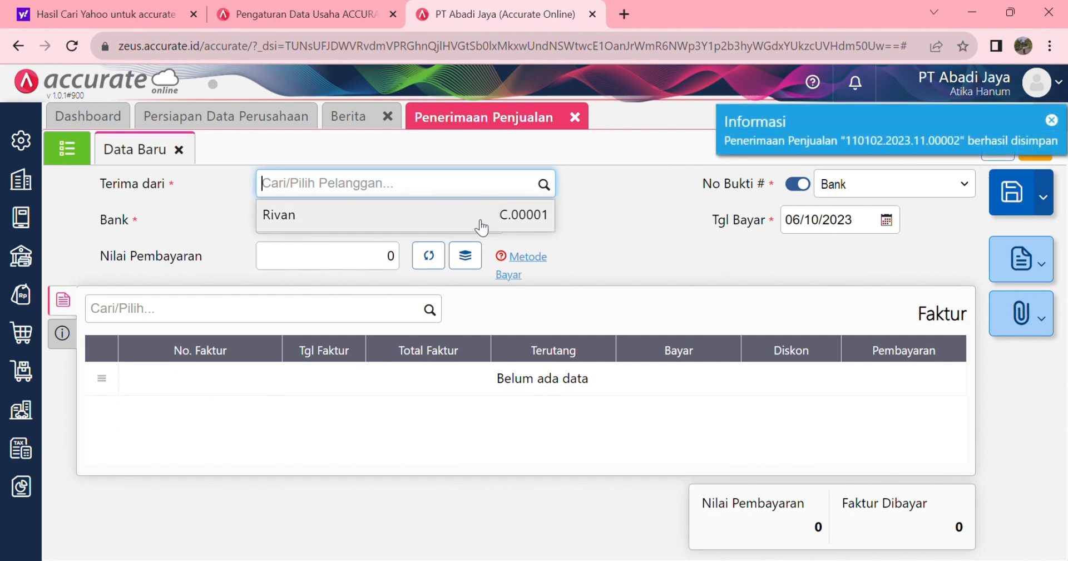
left_click(482, 216)
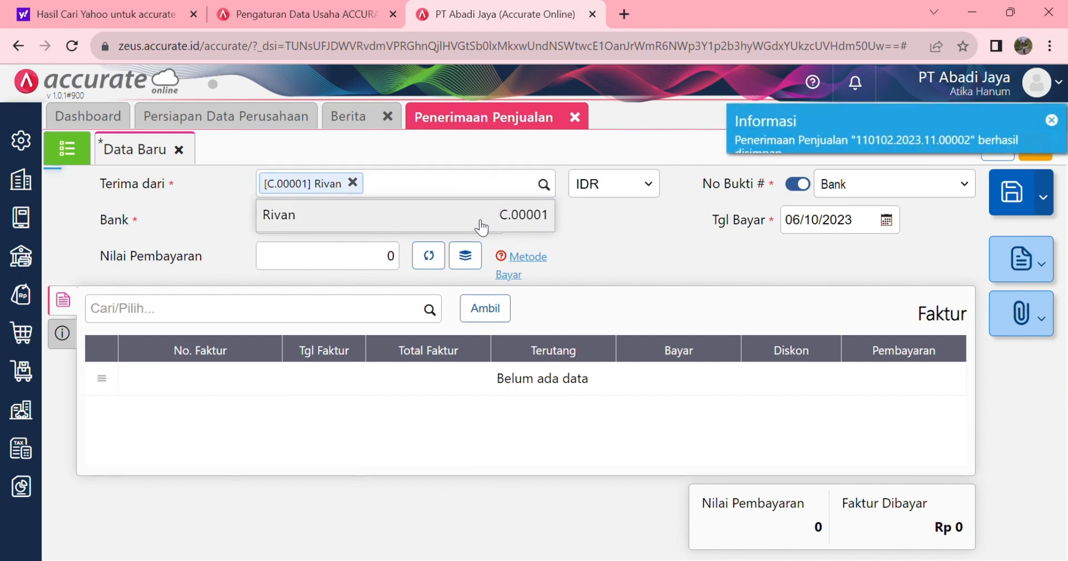
left_click(370, 266)
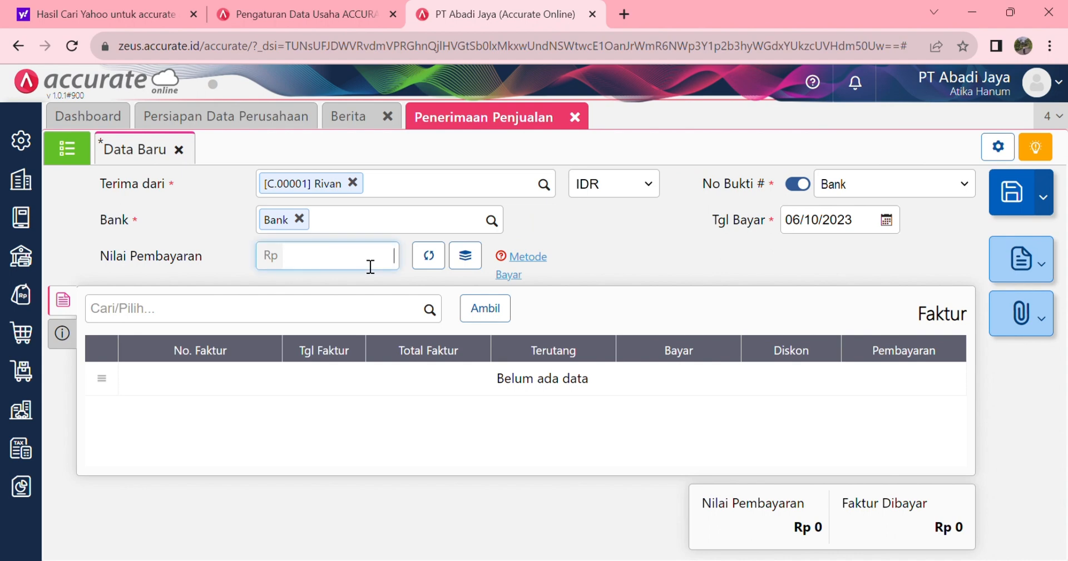
type("25,")
type("000")
Apply the second receipt to the customer's outstanding Rp 25.000 invoice, paying it in full
left_click(430, 309)
left_click(406, 344)
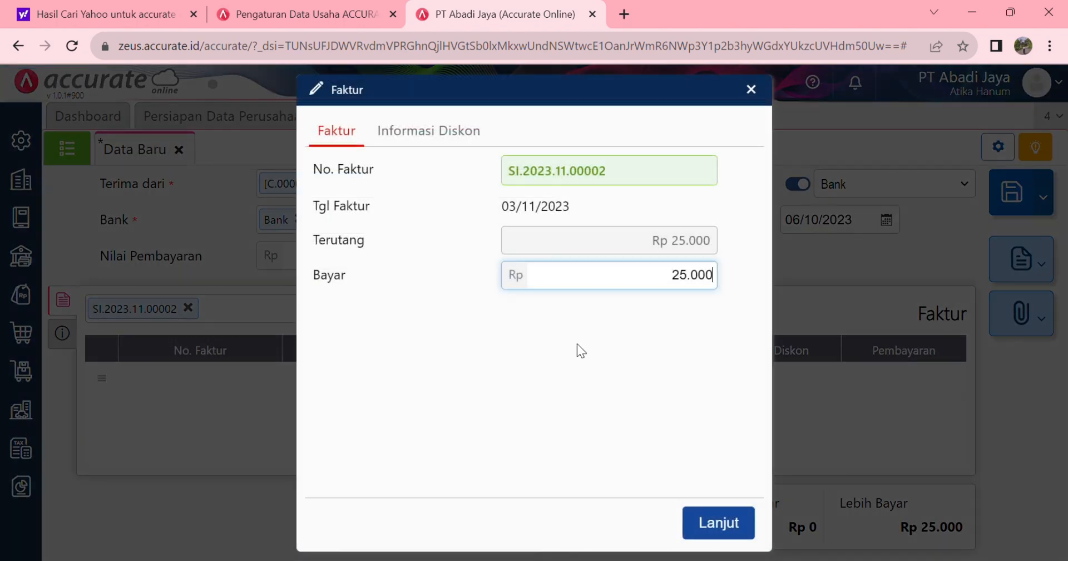
left_click(720, 523)
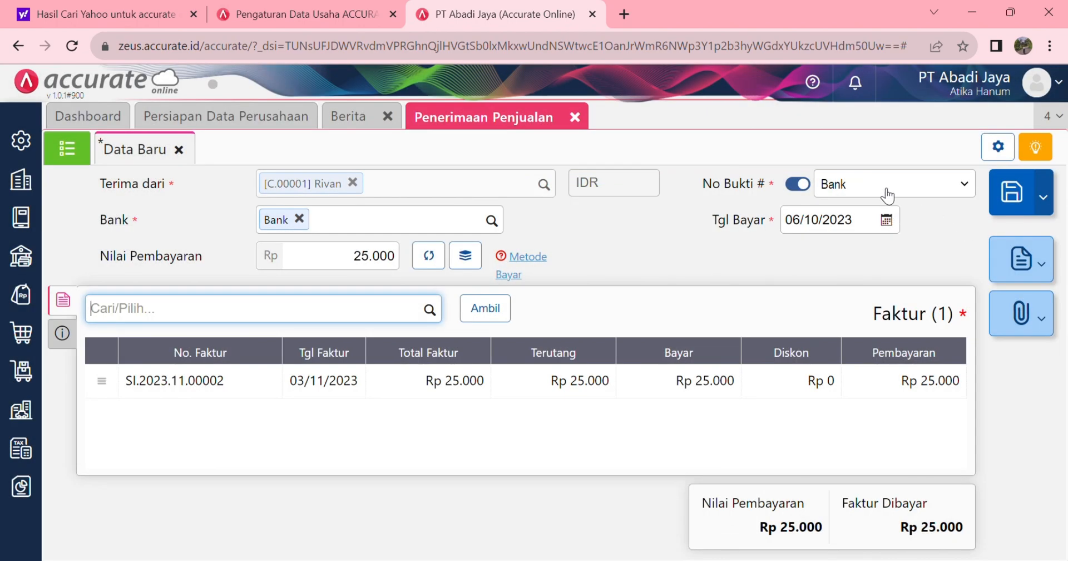
Set the second receipt's Tgl Bayar to 03/11/2023 and save the receipt
left_click(886, 219)
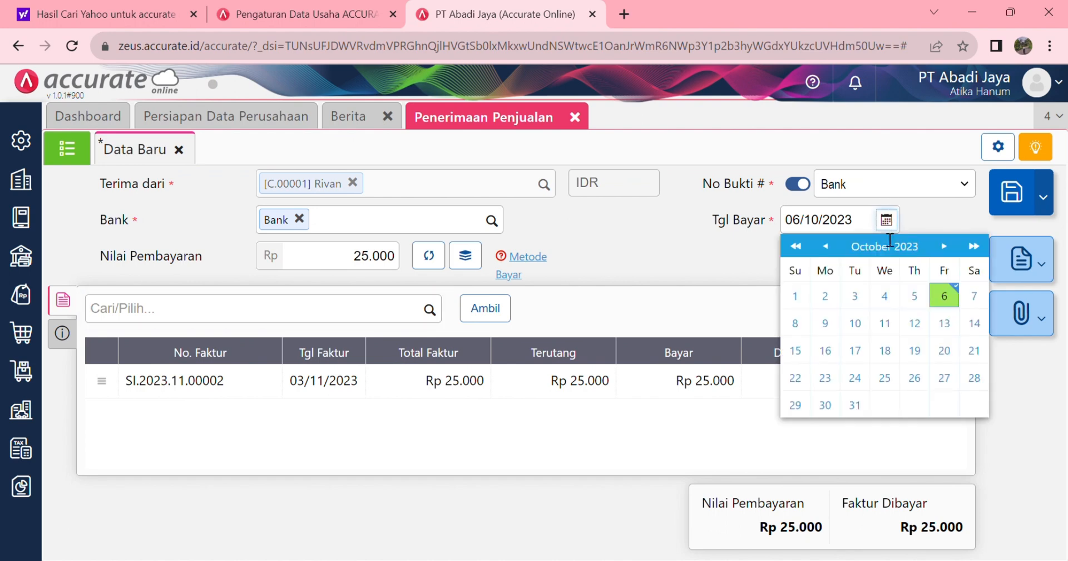
left_click(944, 246)
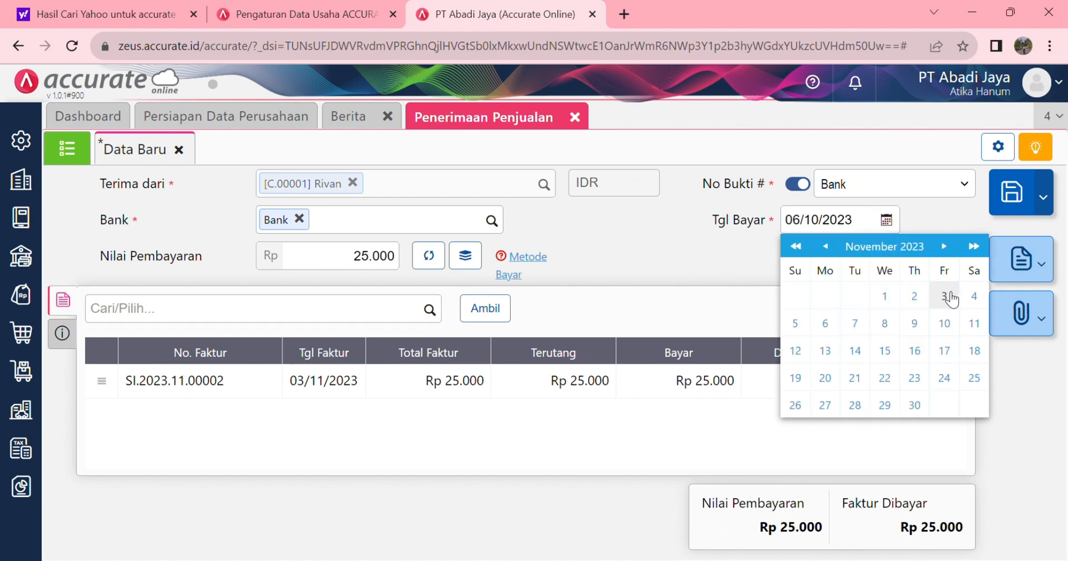
left_click(946, 297)
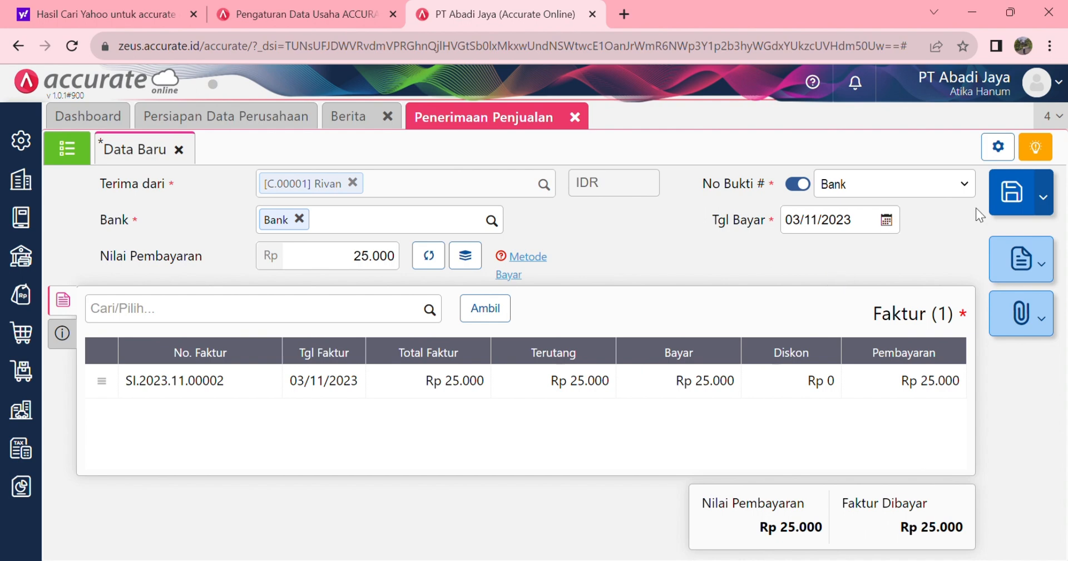
left_click(1021, 192)
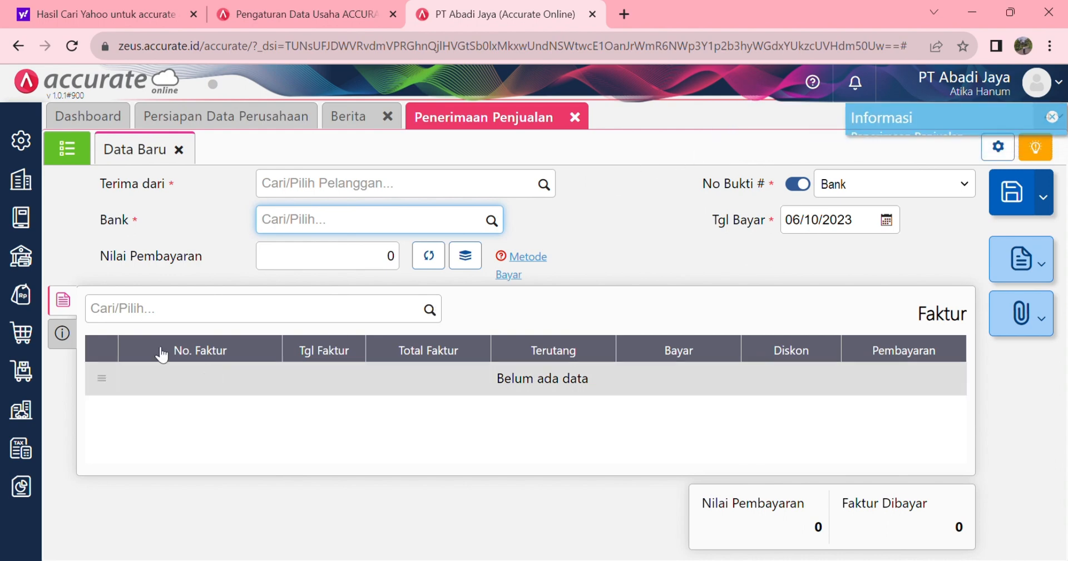
Generate the Neraca (Standar) financial report with Per Tanggal set to 03/11/2023
left_click(26, 485)
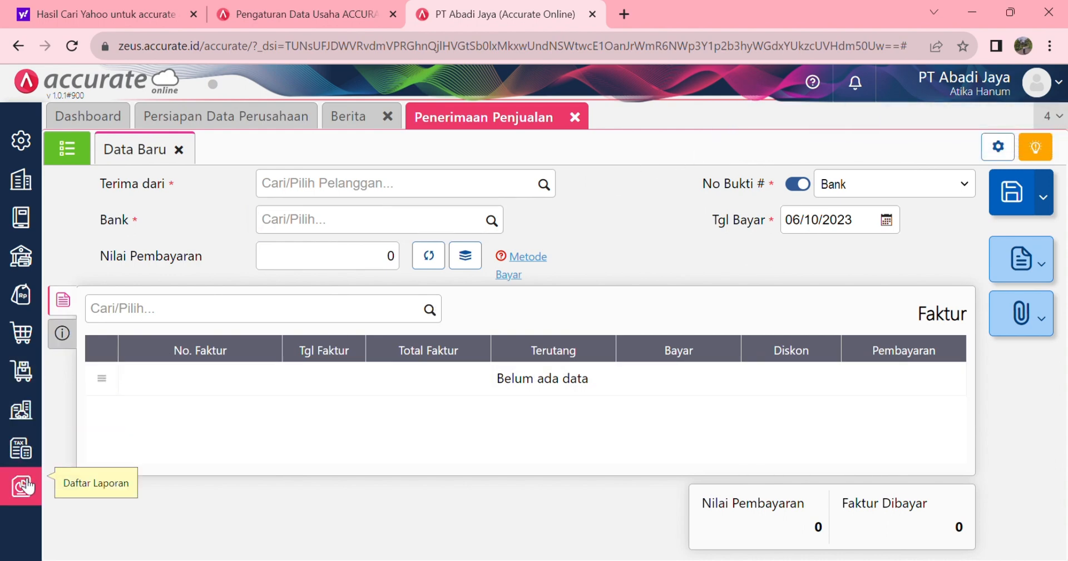
left_click(121, 389)
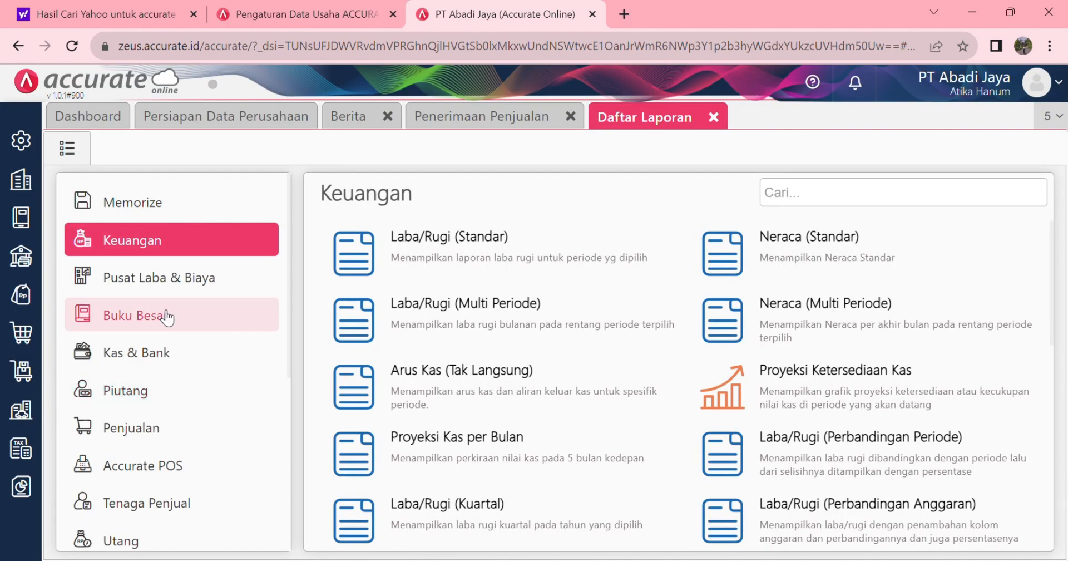
left_click(796, 262)
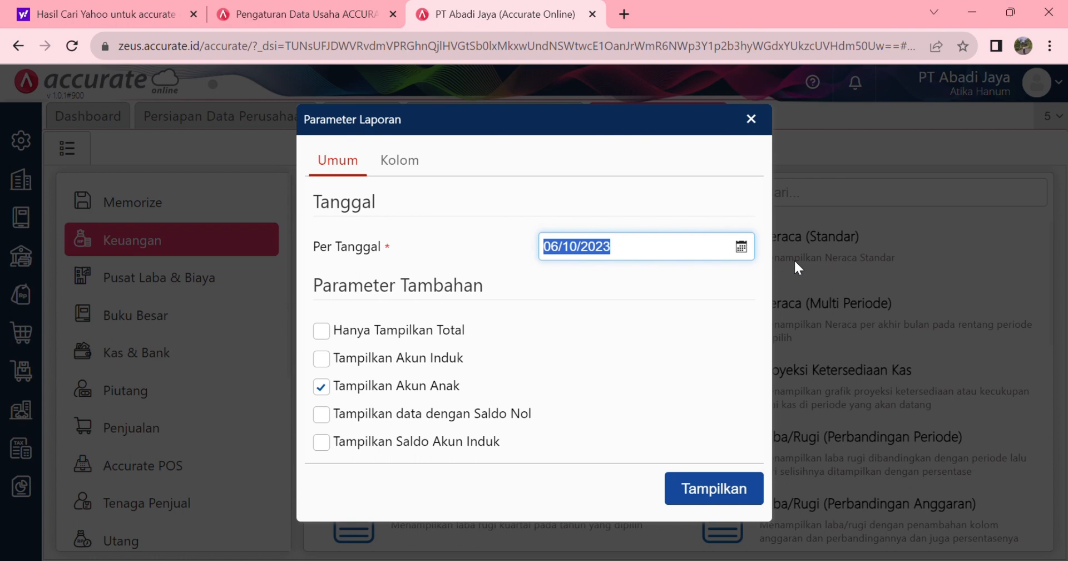
left_click(742, 247)
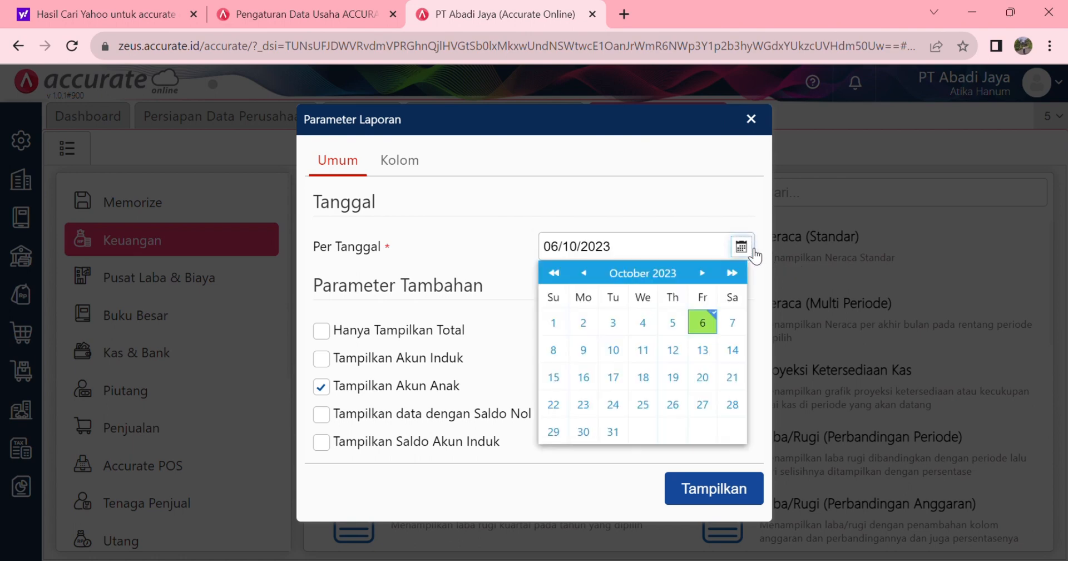
left_click(707, 274)
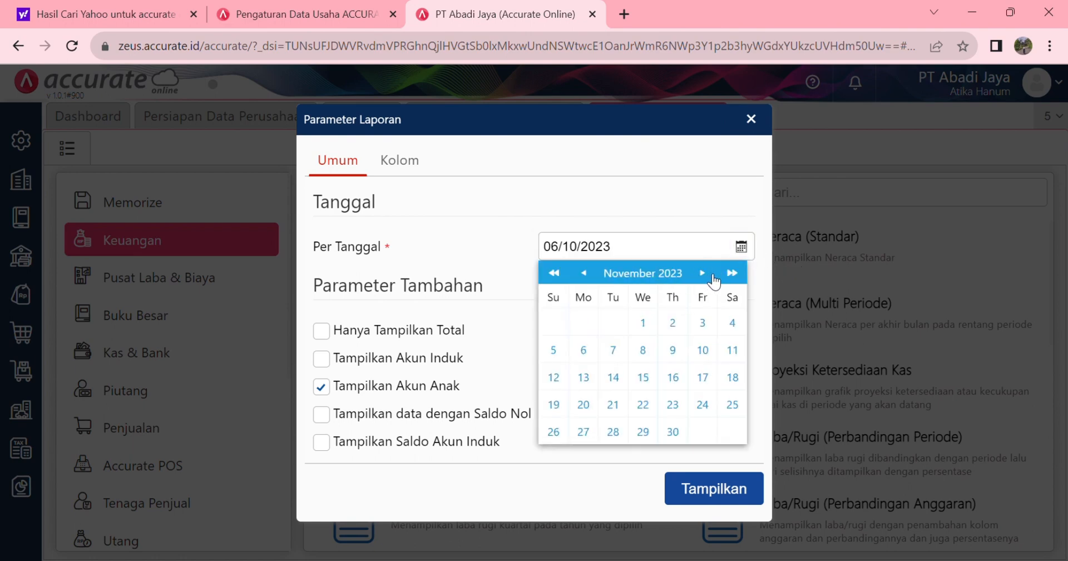
left_click(702, 323)
left_click(716, 487)
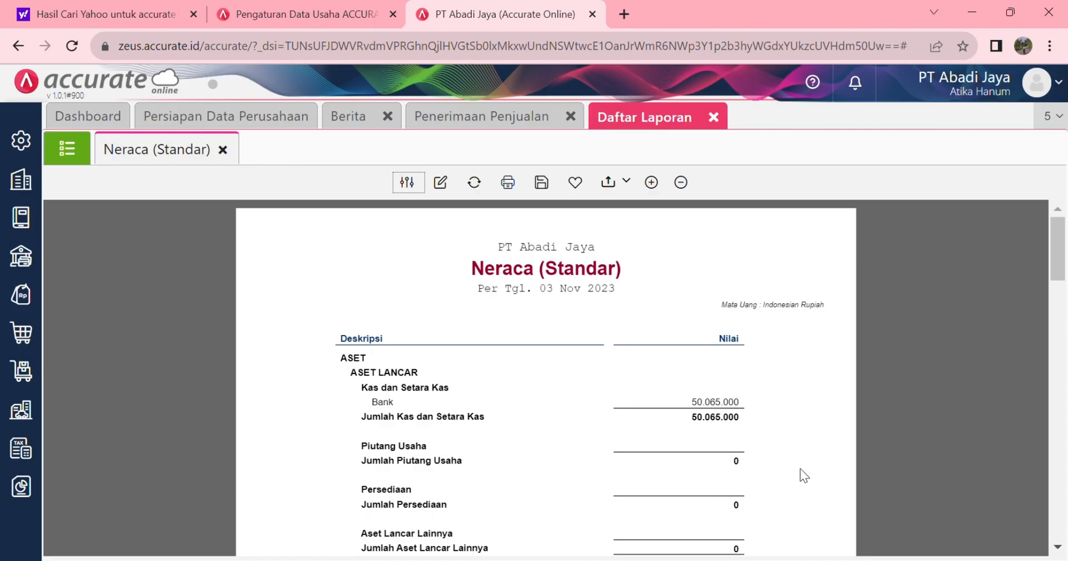
Review the assets, liabilities and equity on both pages of the Neraca (Standar) report, and close it
scroll(795, 466, "down", 2)
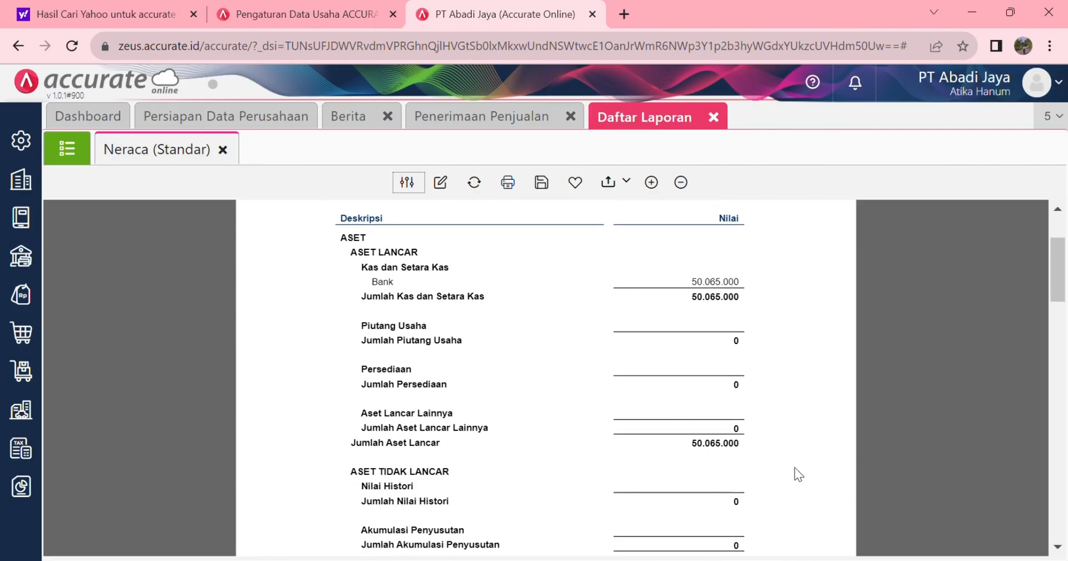
scroll(795, 466, "up", 1)
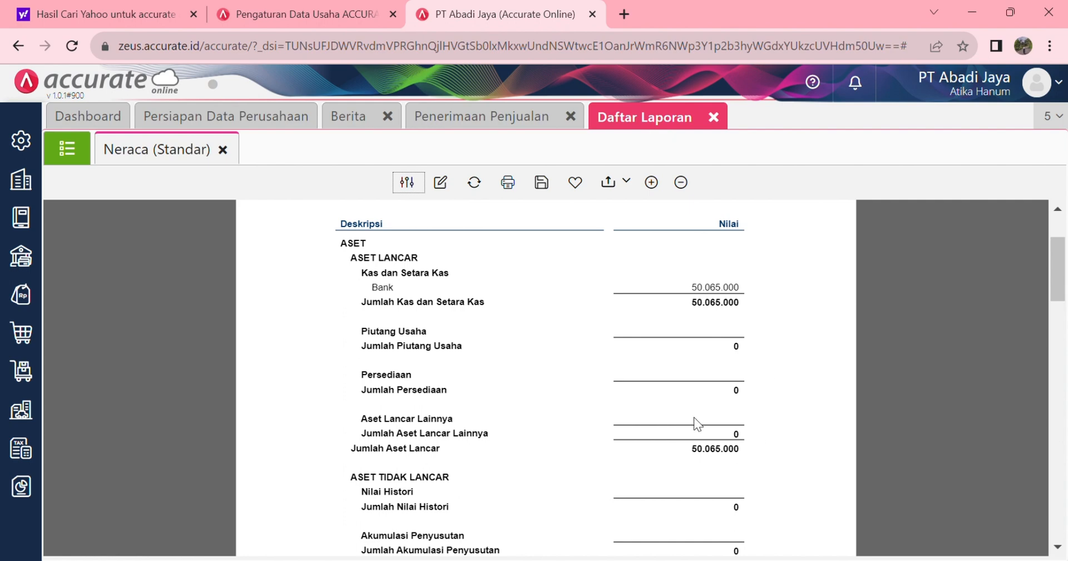
scroll(694, 418, "down", 15)
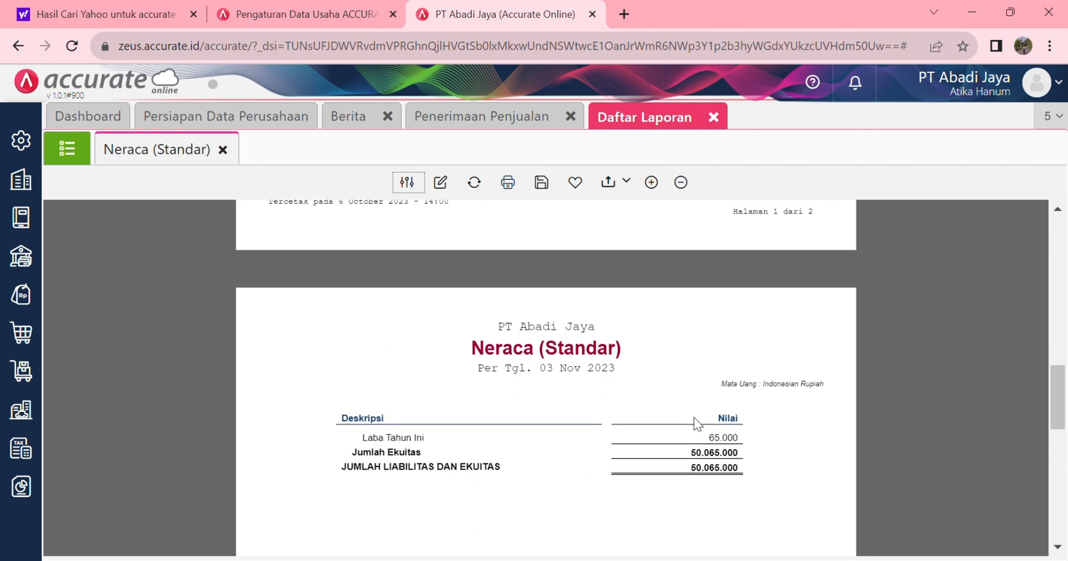
scroll(694, 418, "down", 3)
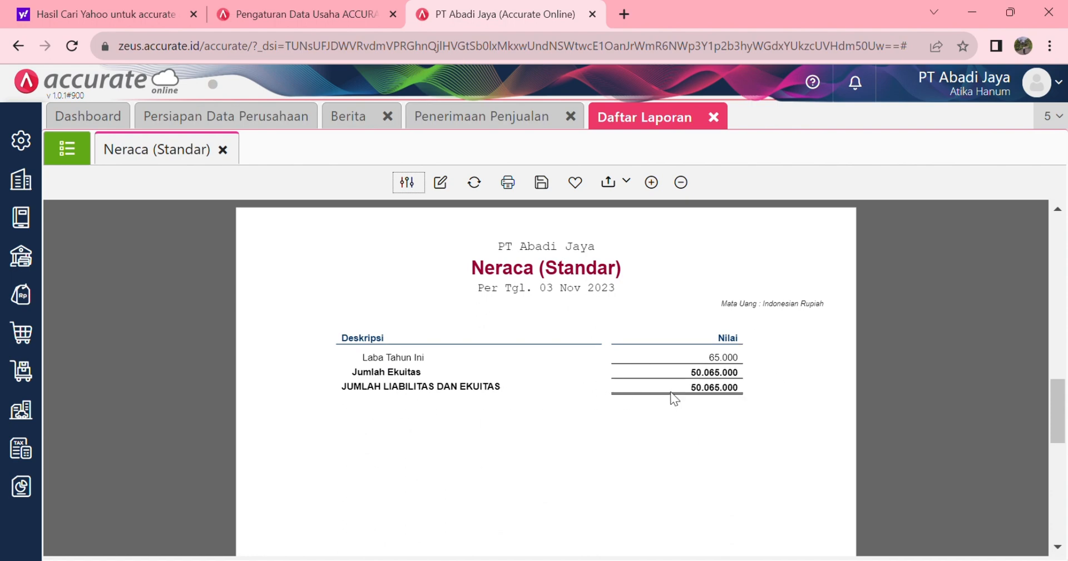
scroll(689, 395, "up", 15)
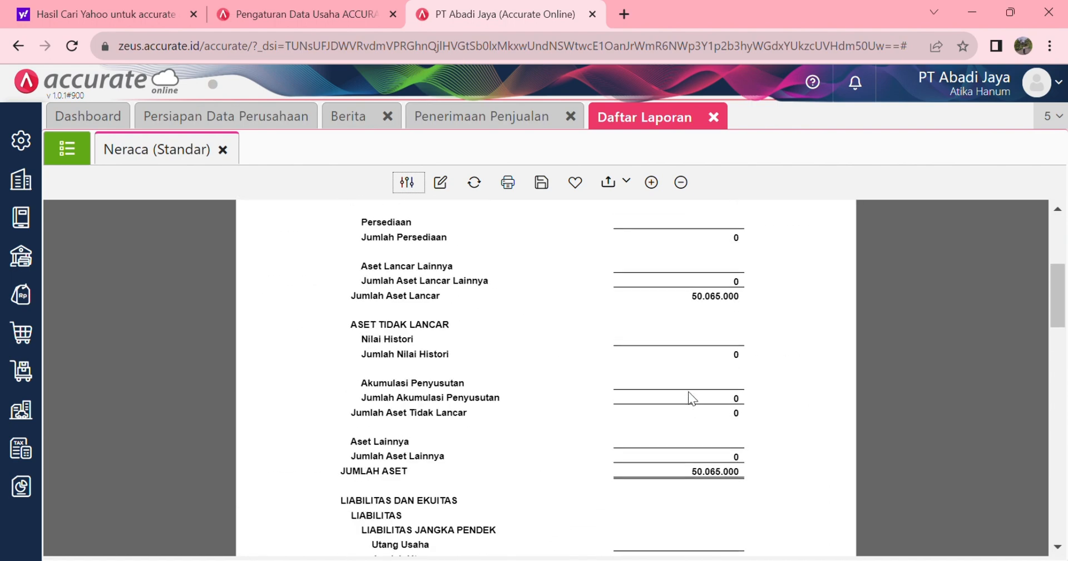
scroll(689, 397, "up", 3)
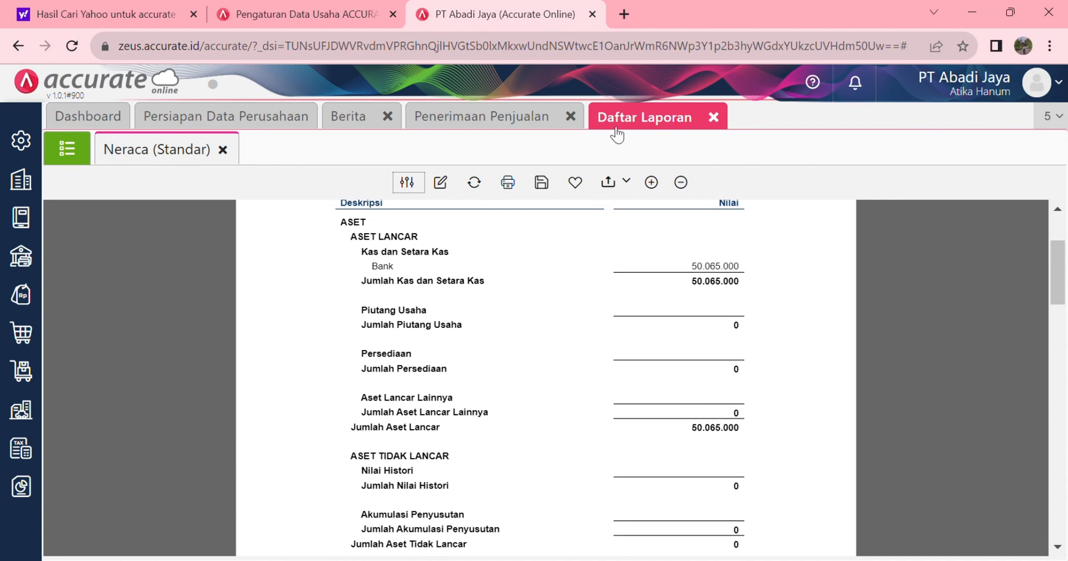
left_click(223, 150)
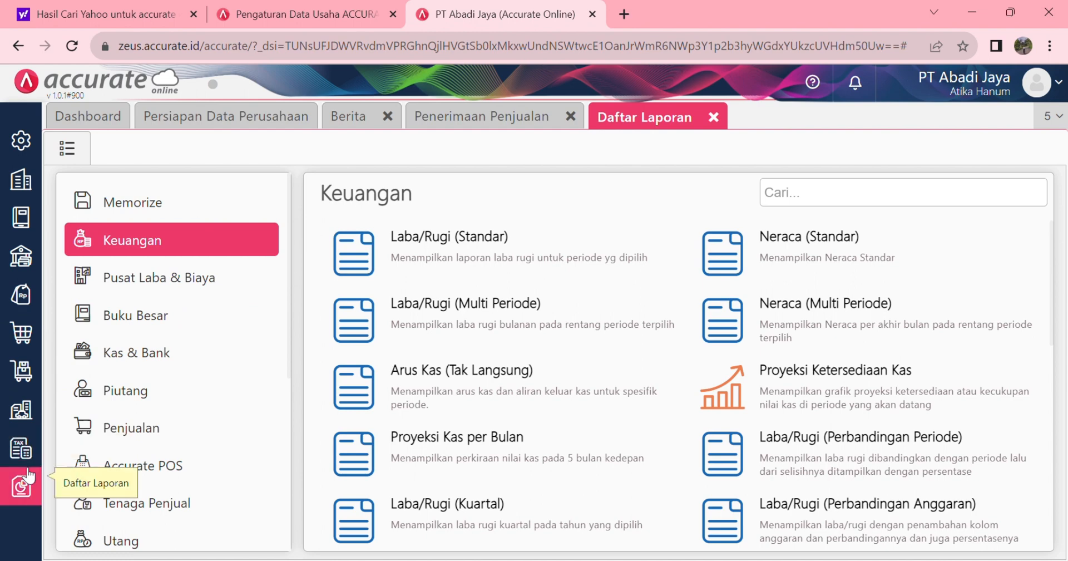
Generate the Laba/Rugi (Standar) report for the period 01/11/2023 to 03/11/2023
mouse_move(22, 486)
left_click(111, 386)
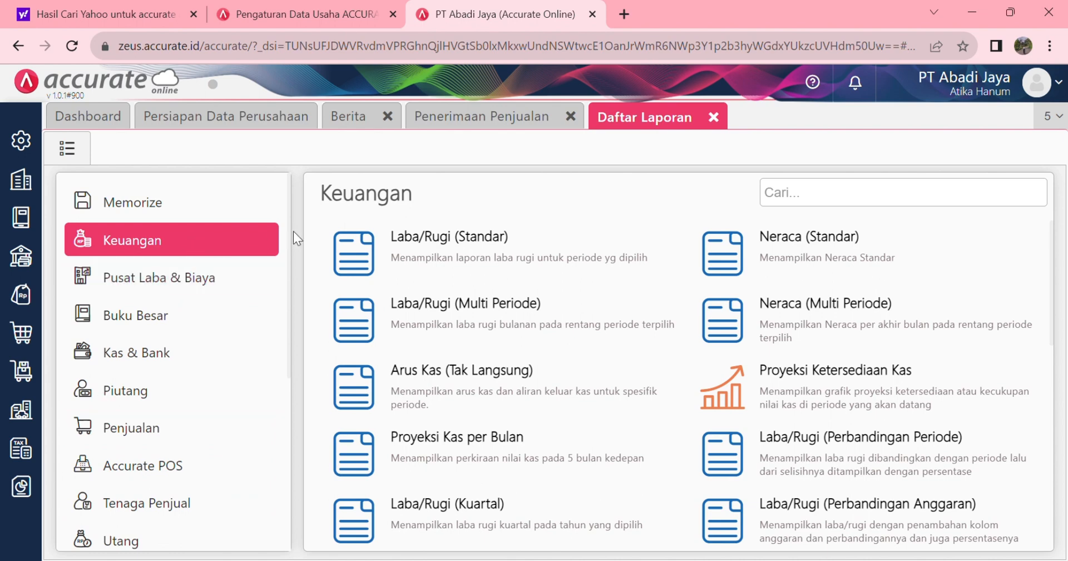
left_click(447, 255)
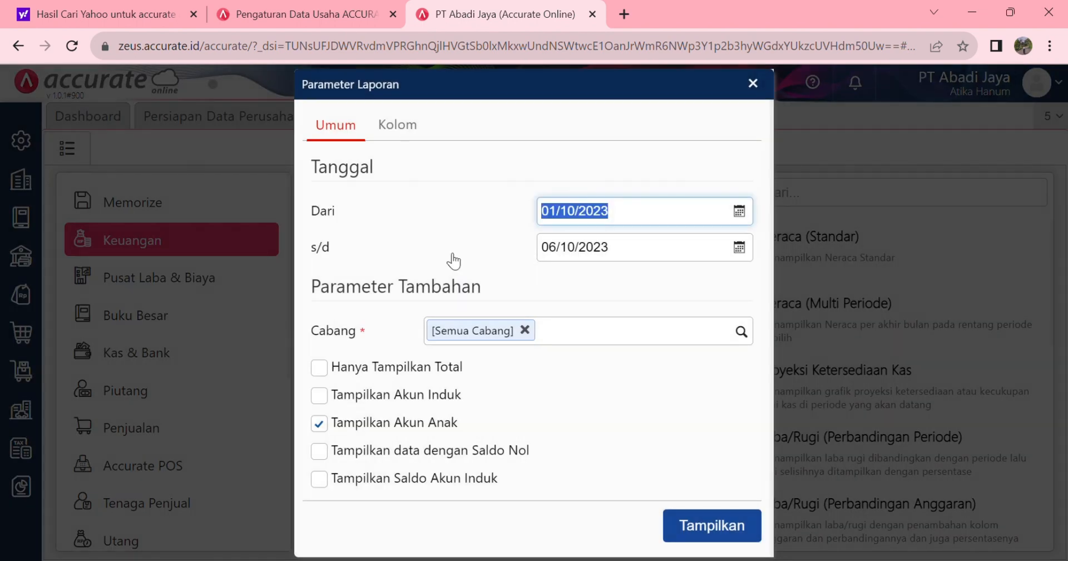
left_click(745, 212)
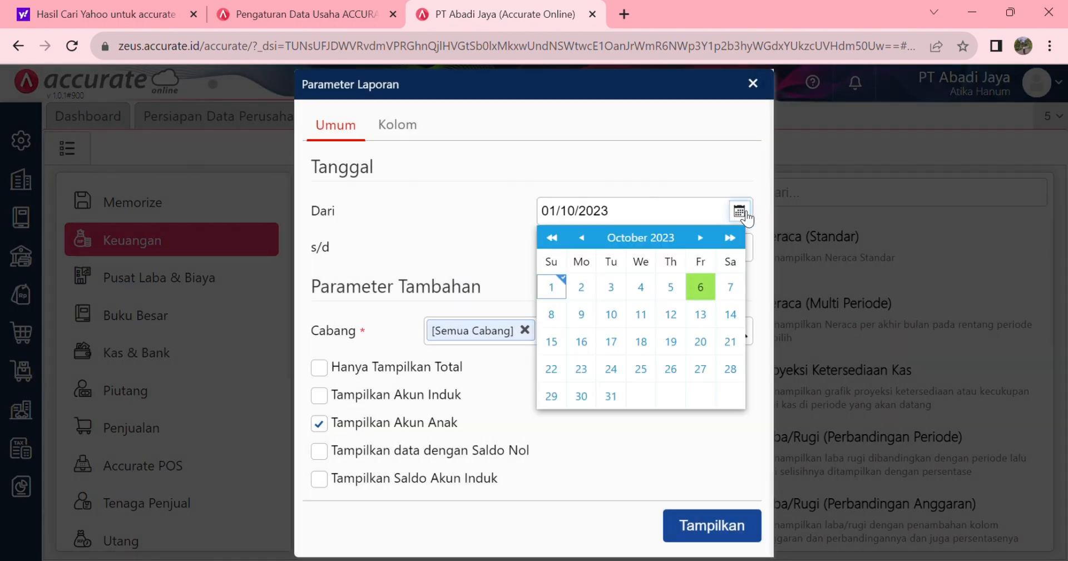
left_click(701, 239)
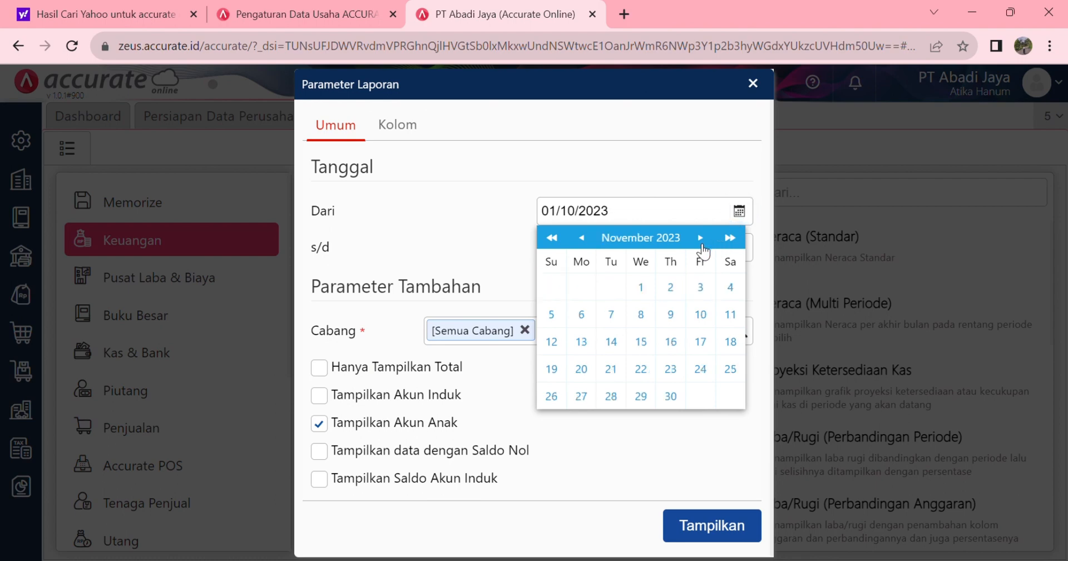
left_click(643, 286)
left_click(745, 250)
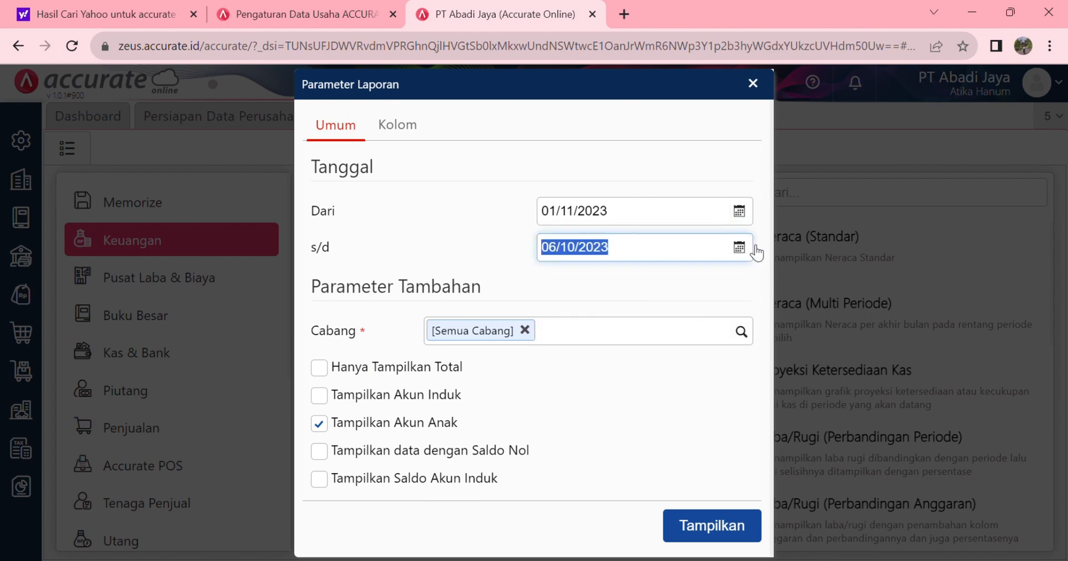
left_click(705, 275)
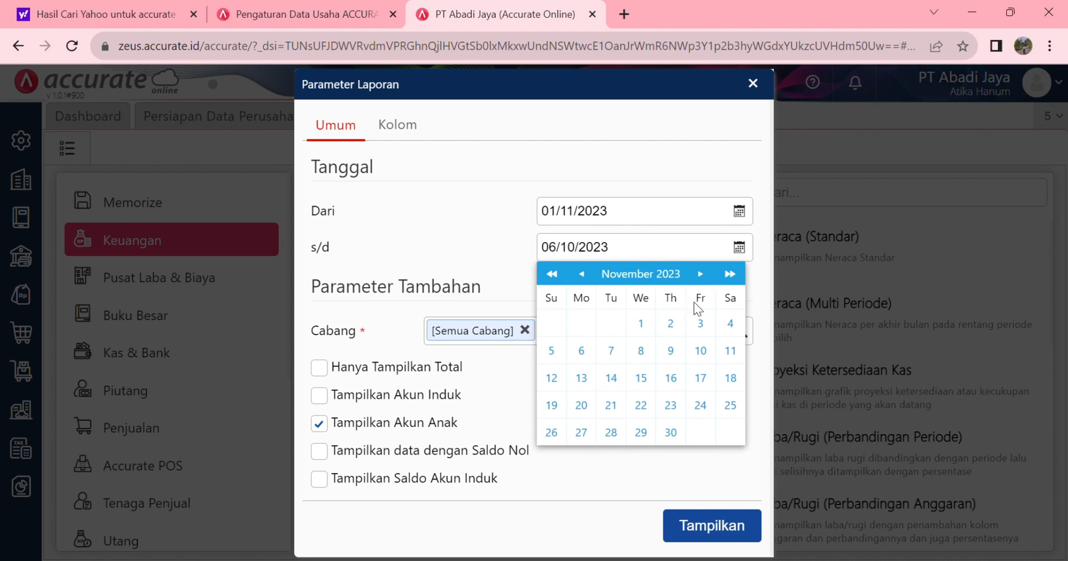
left_click(700, 324)
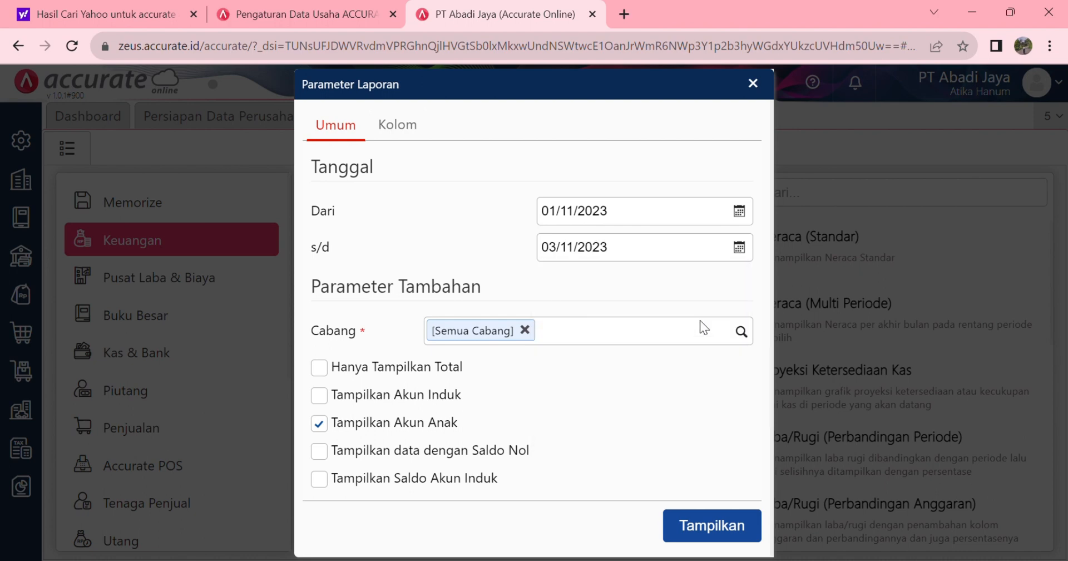
left_click(702, 525)
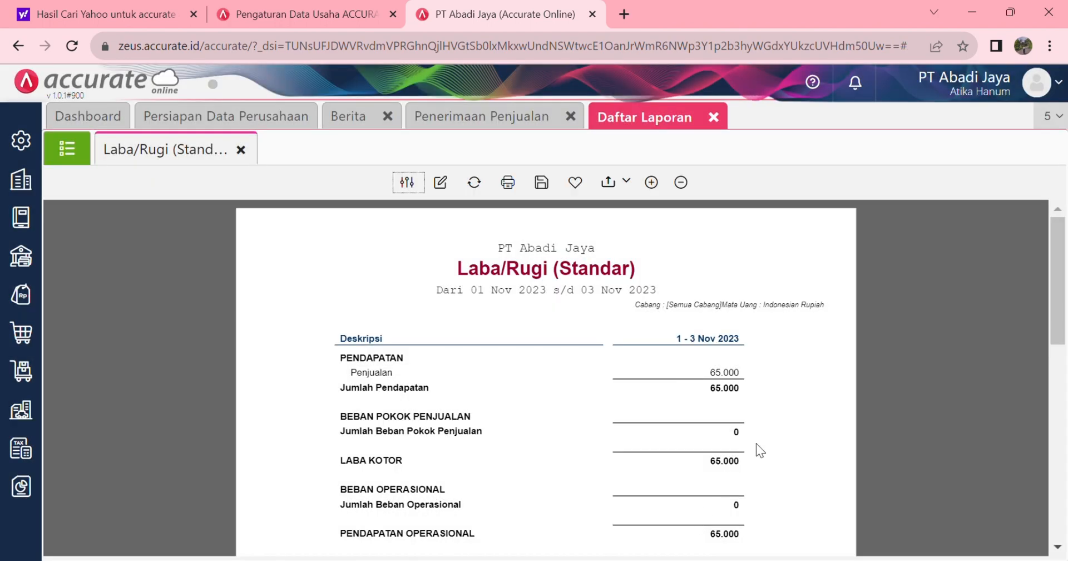
Review the income, expenses and net profit in the Laba/Rugi (Standar) report, and close the Daftar Laporan
scroll(783, 422, "down", 10)
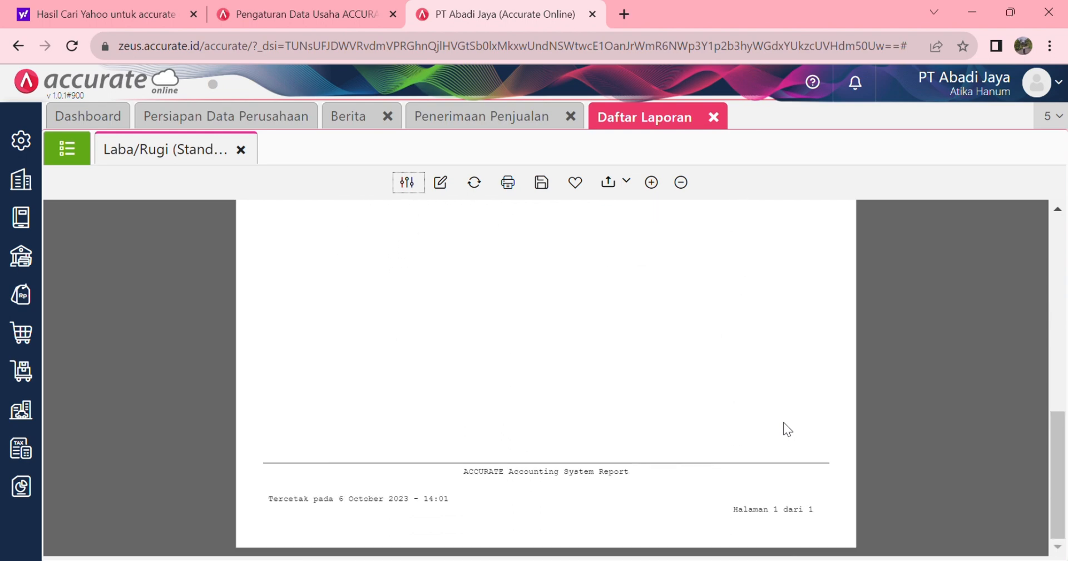
scroll(783, 422, "up", 10)
scroll(783, 423, "down", 5)
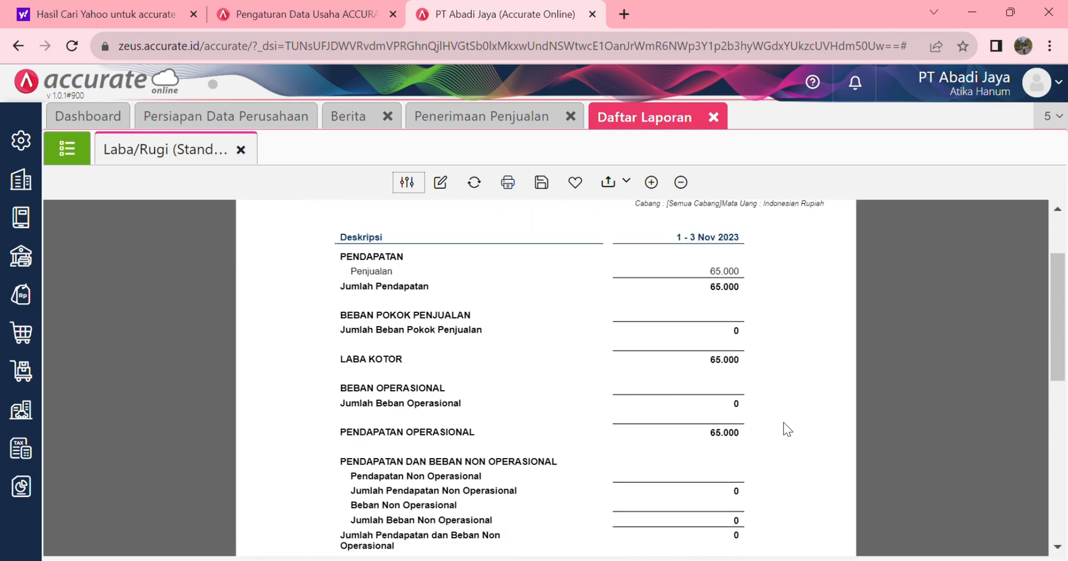
scroll(783, 422, "up", 5)
scroll(783, 423, "down", 3)
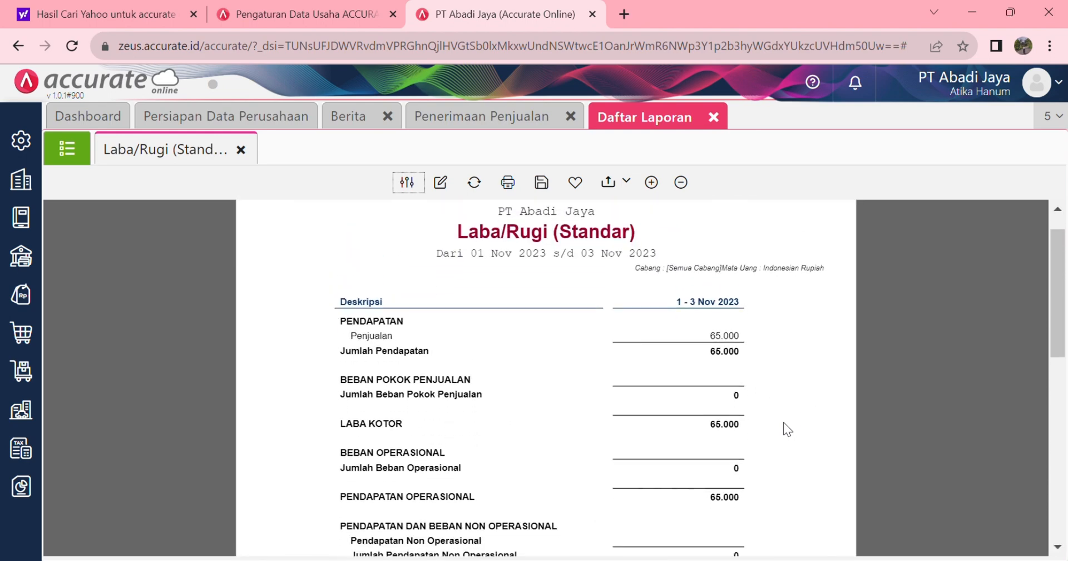
scroll(783, 422, "up", 3)
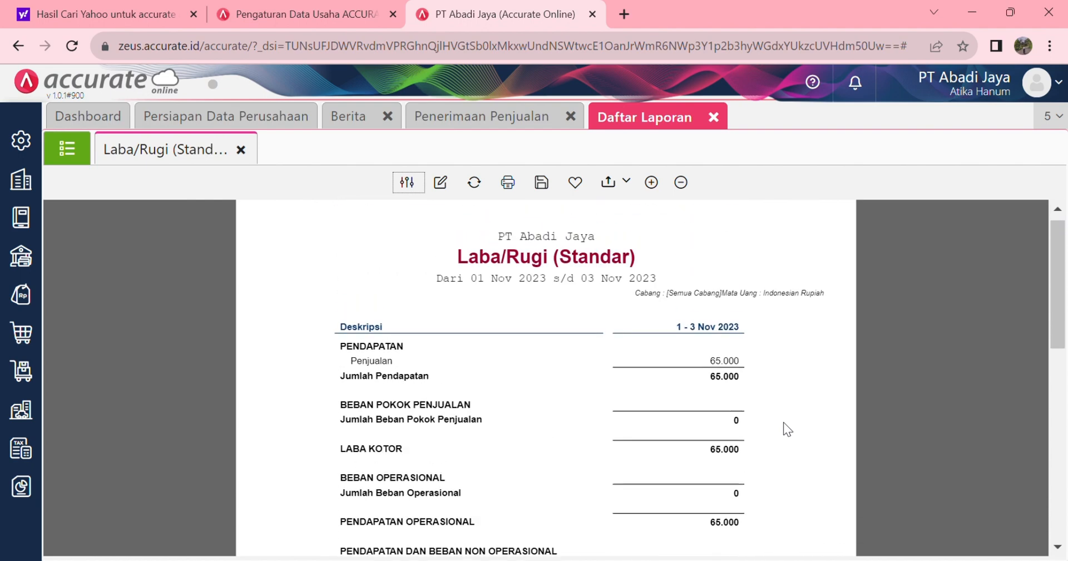
scroll(783, 423, "down", 4)
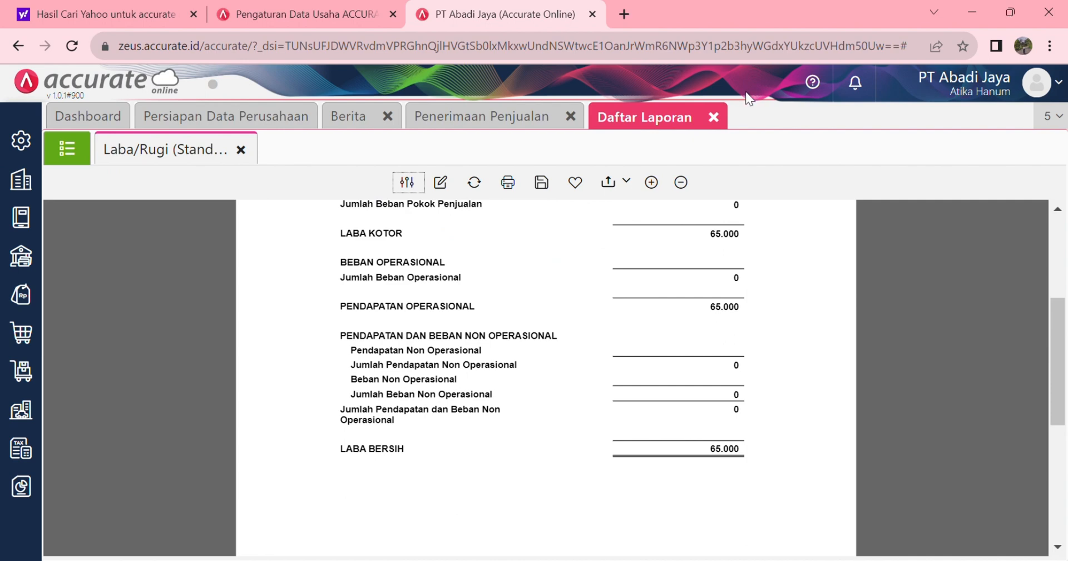
left_click(714, 118)
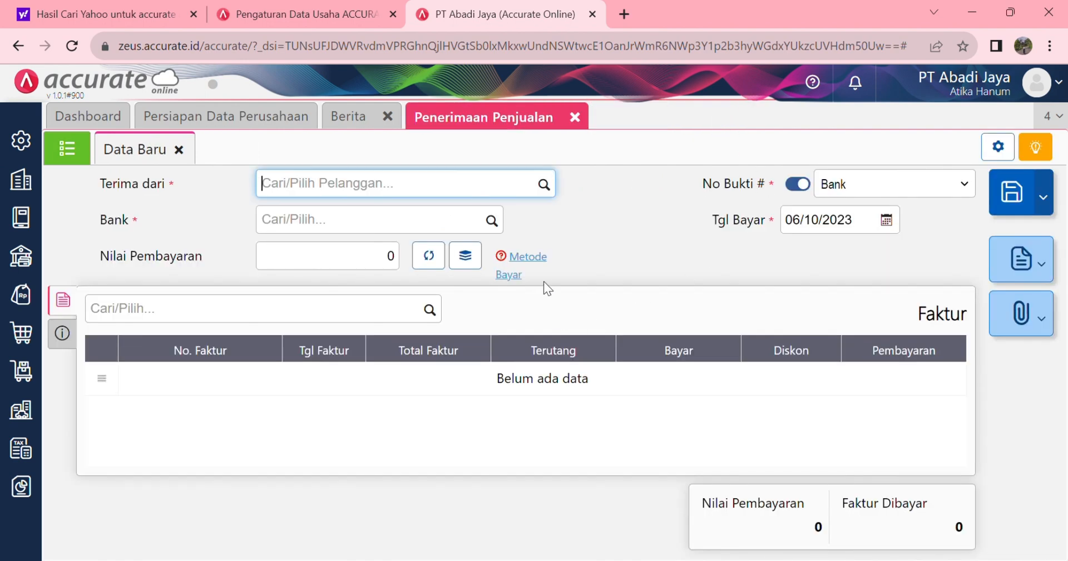